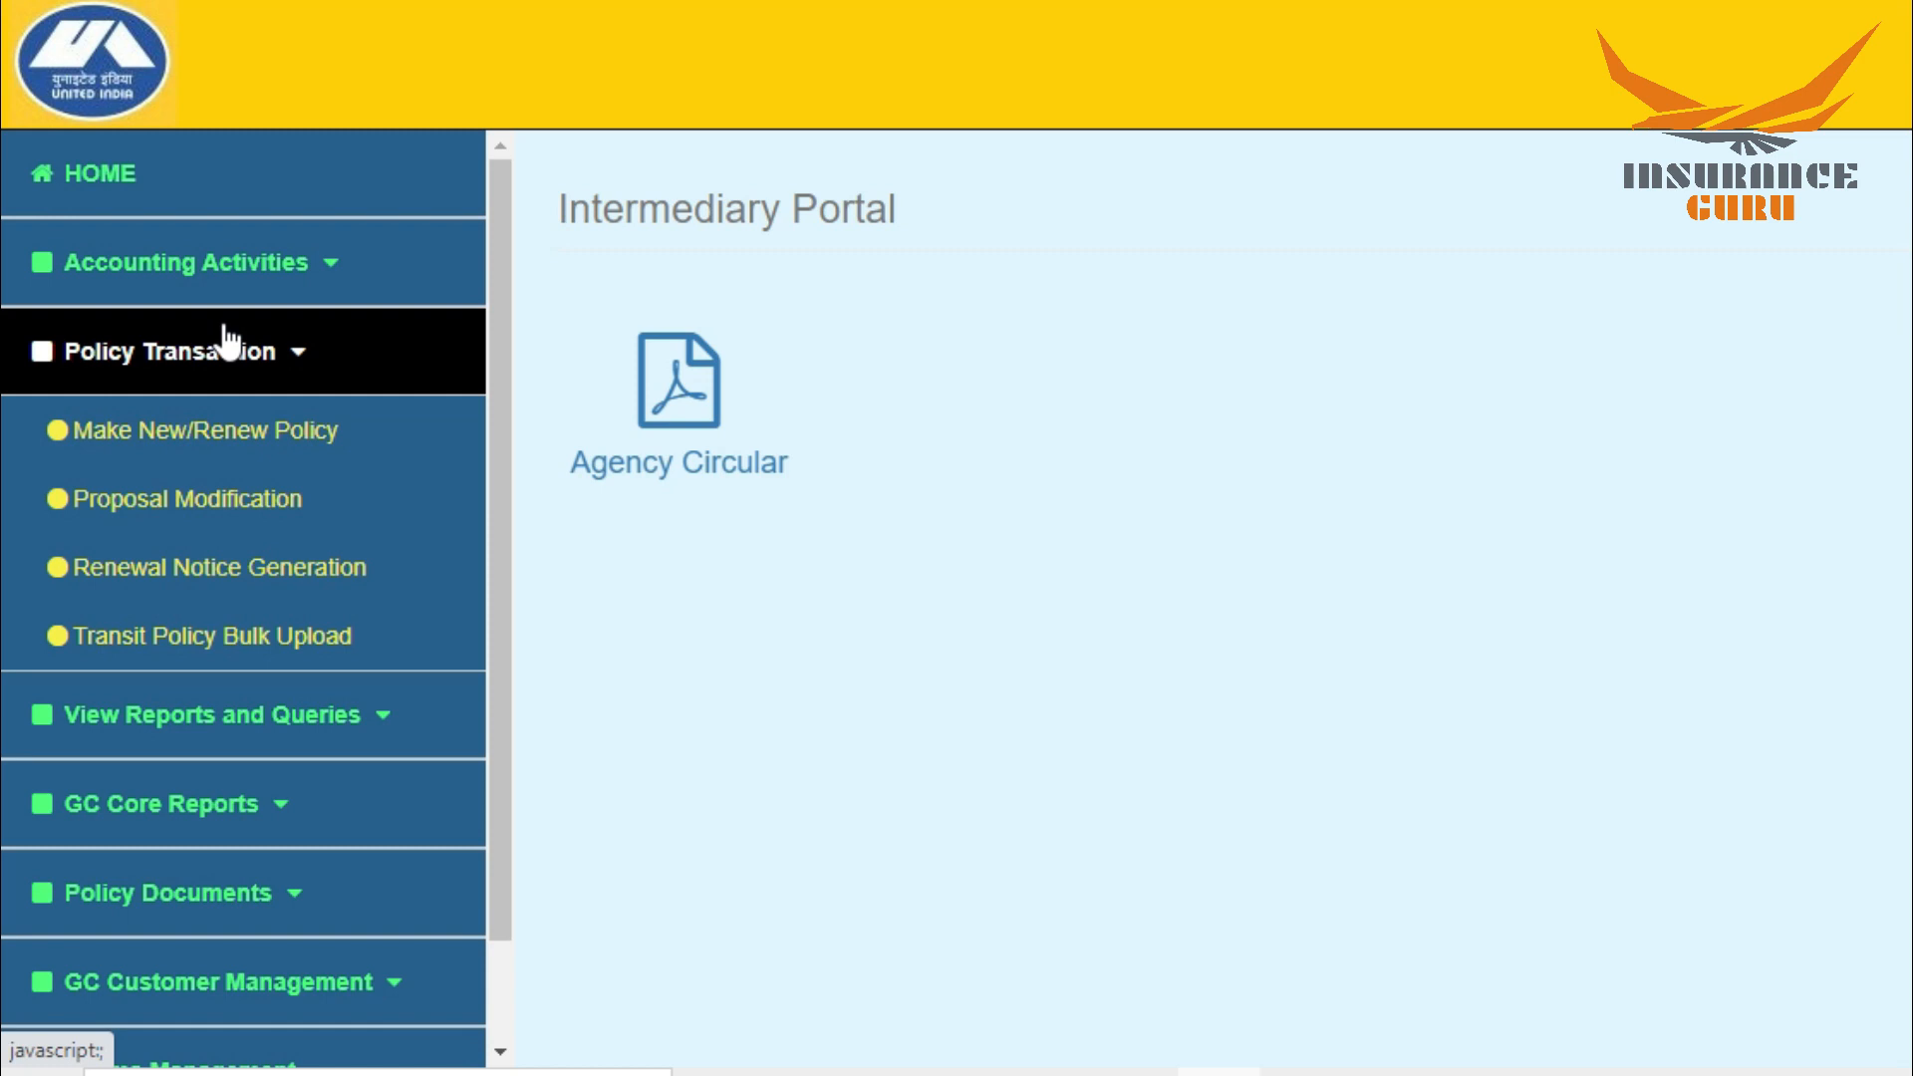
# Step: Start a new policy for the Health line of business with the product Corona Kavach Policy, United India
pyautogui.click(204, 439)
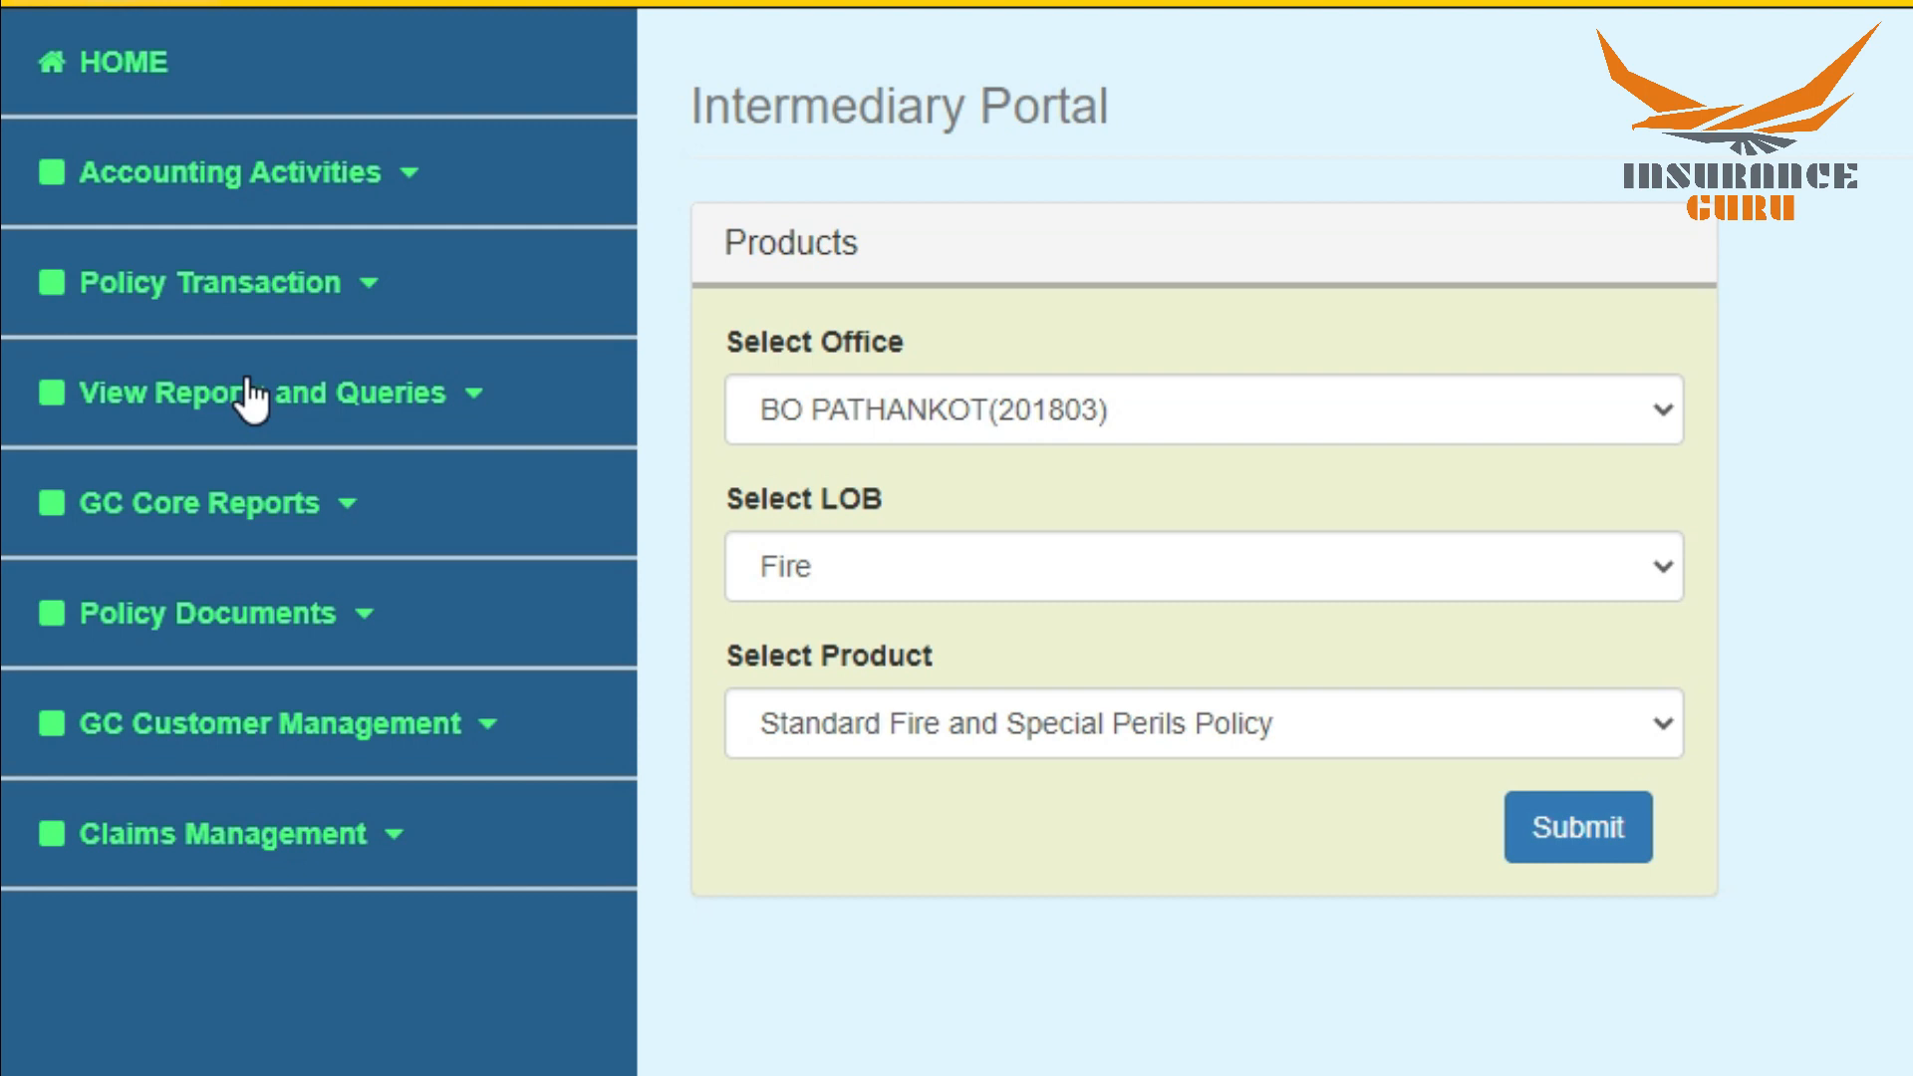
pyautogui.click(967, 566)
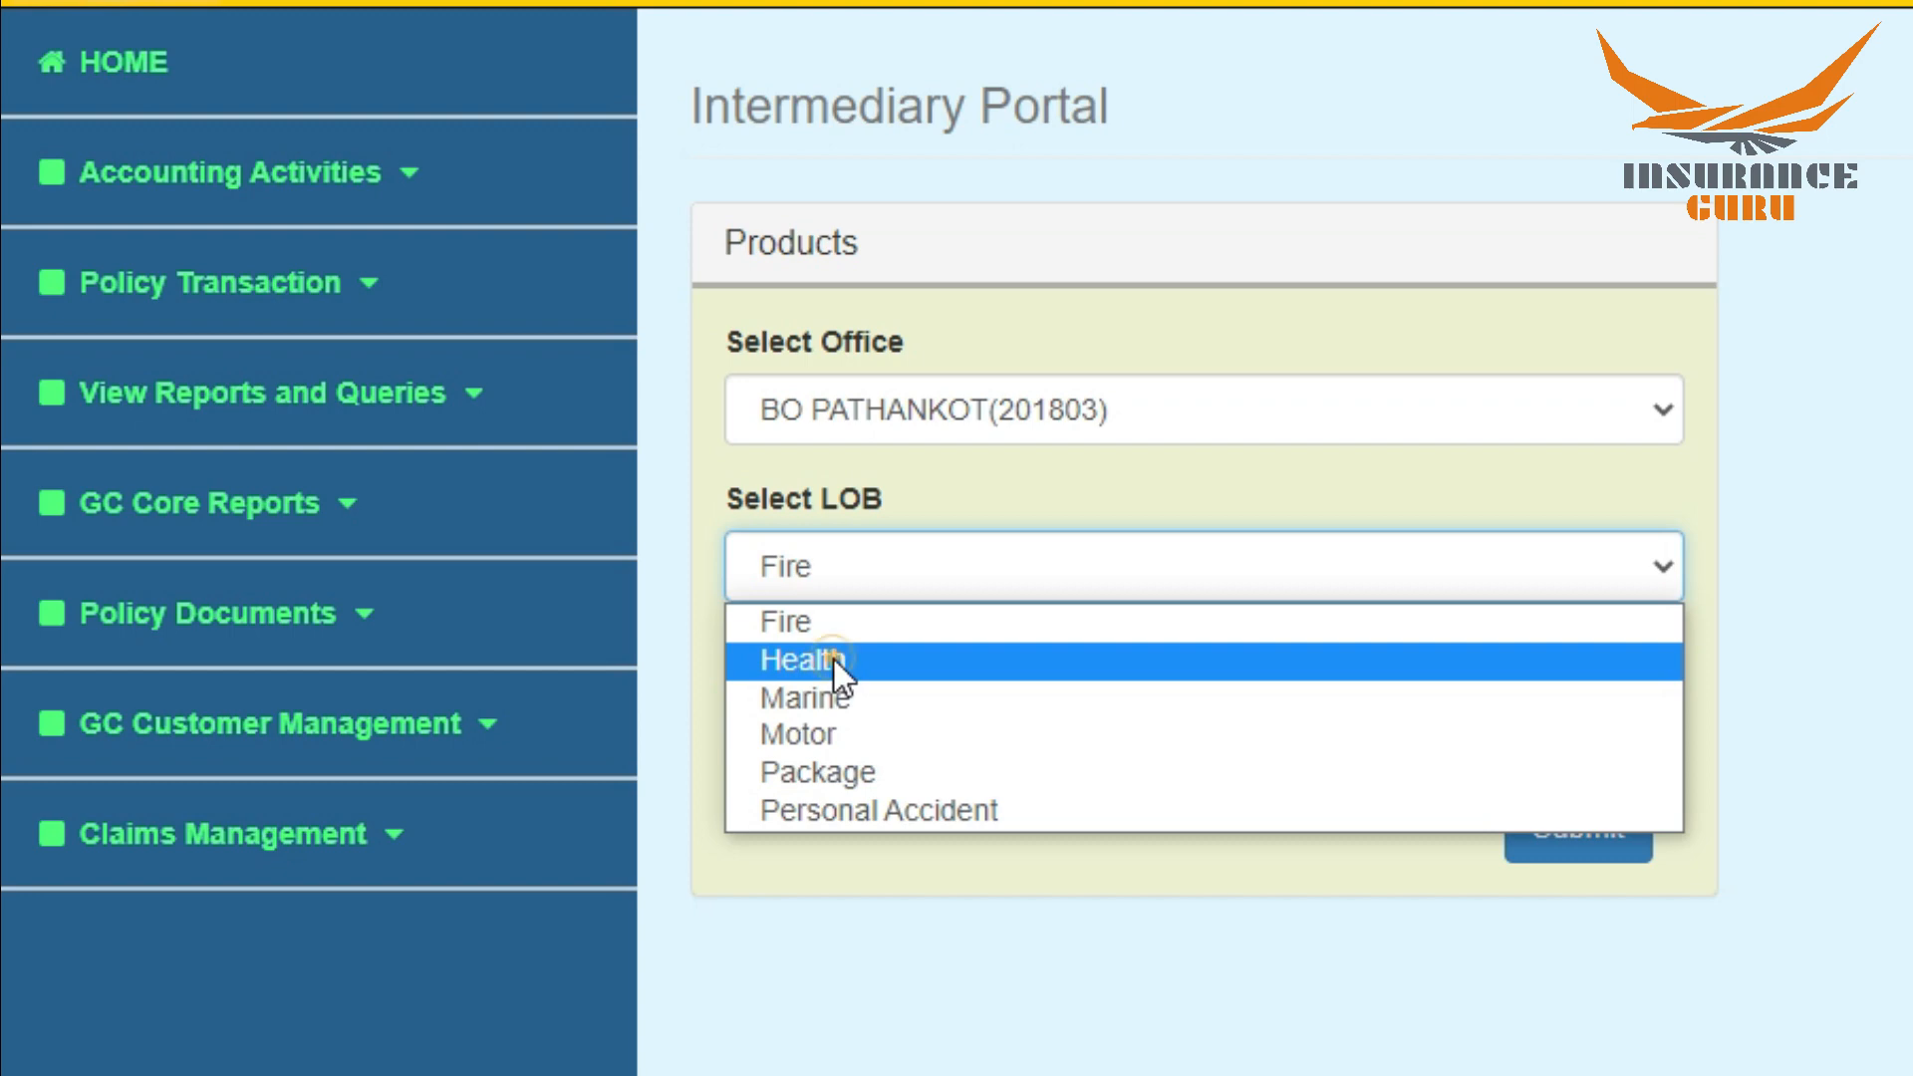
pyautogui.click(833, 660)
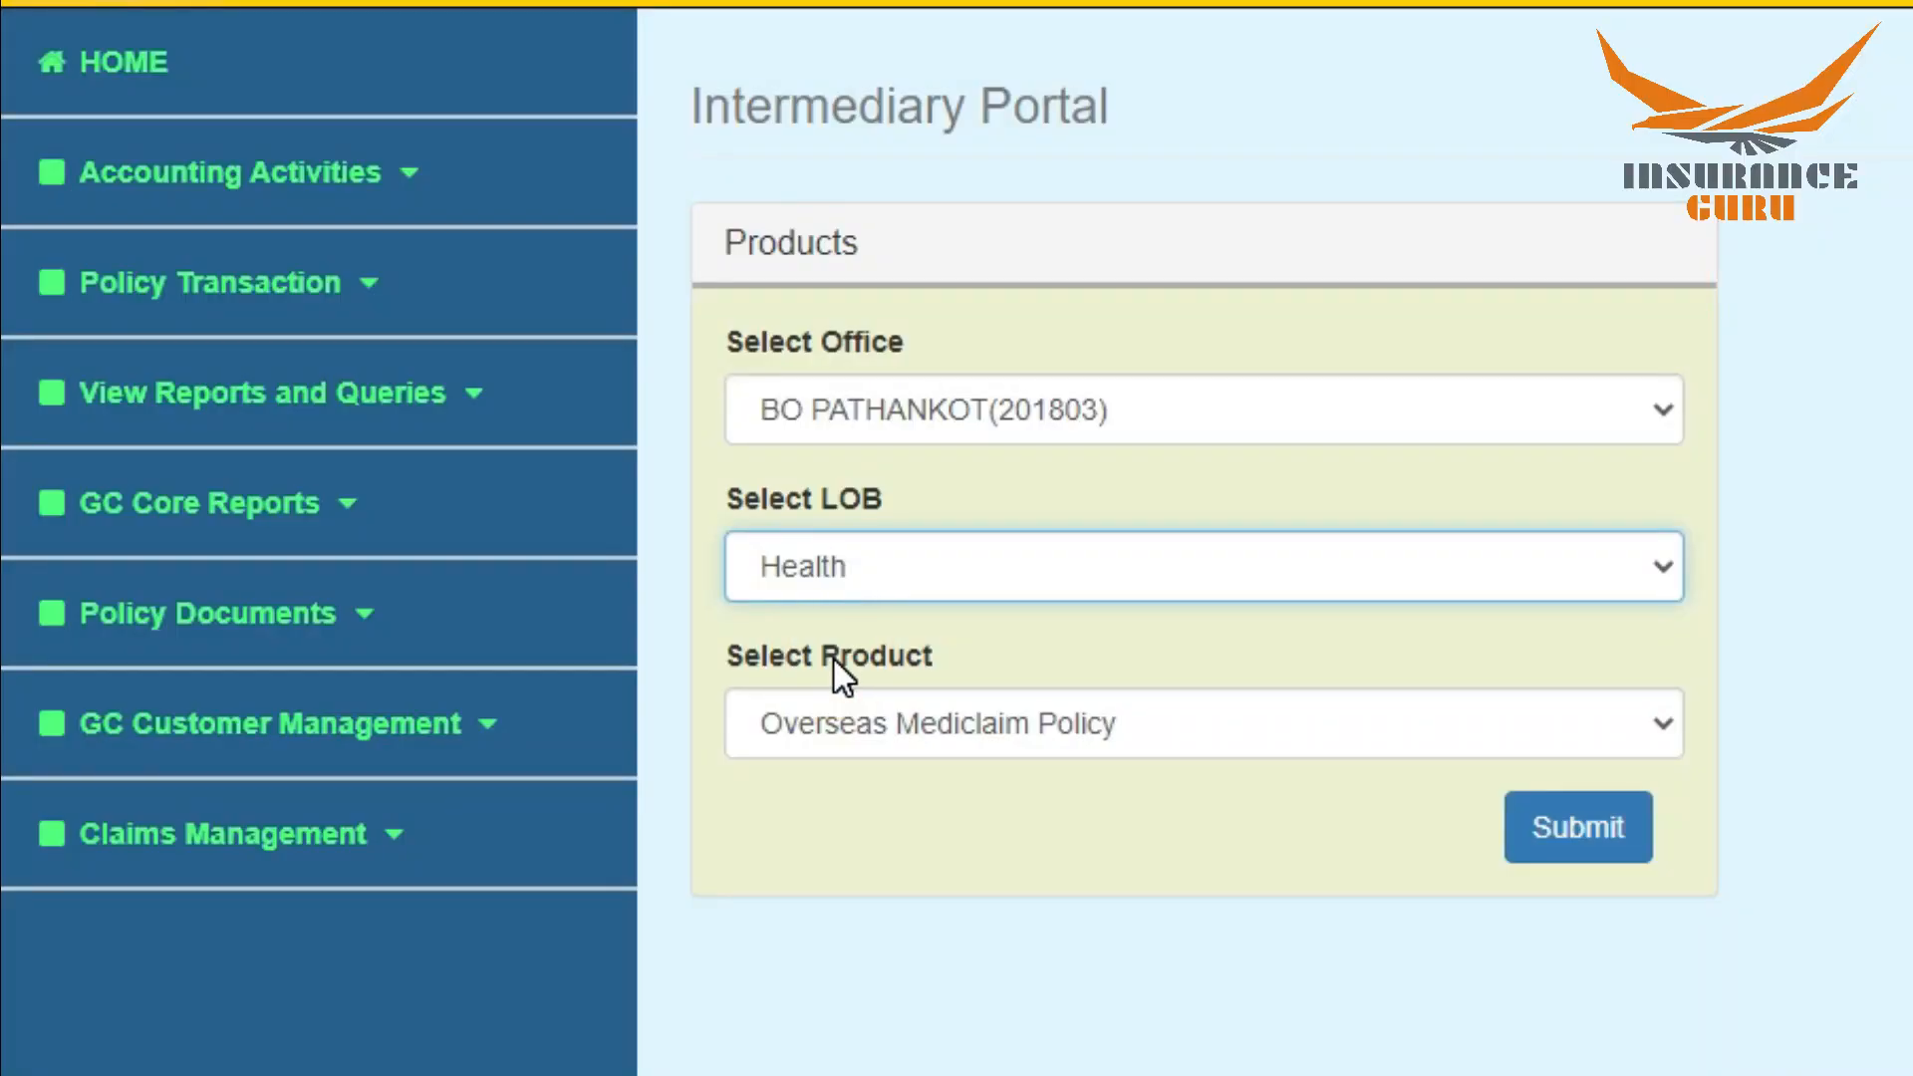
pyautogui.click(829, 742)
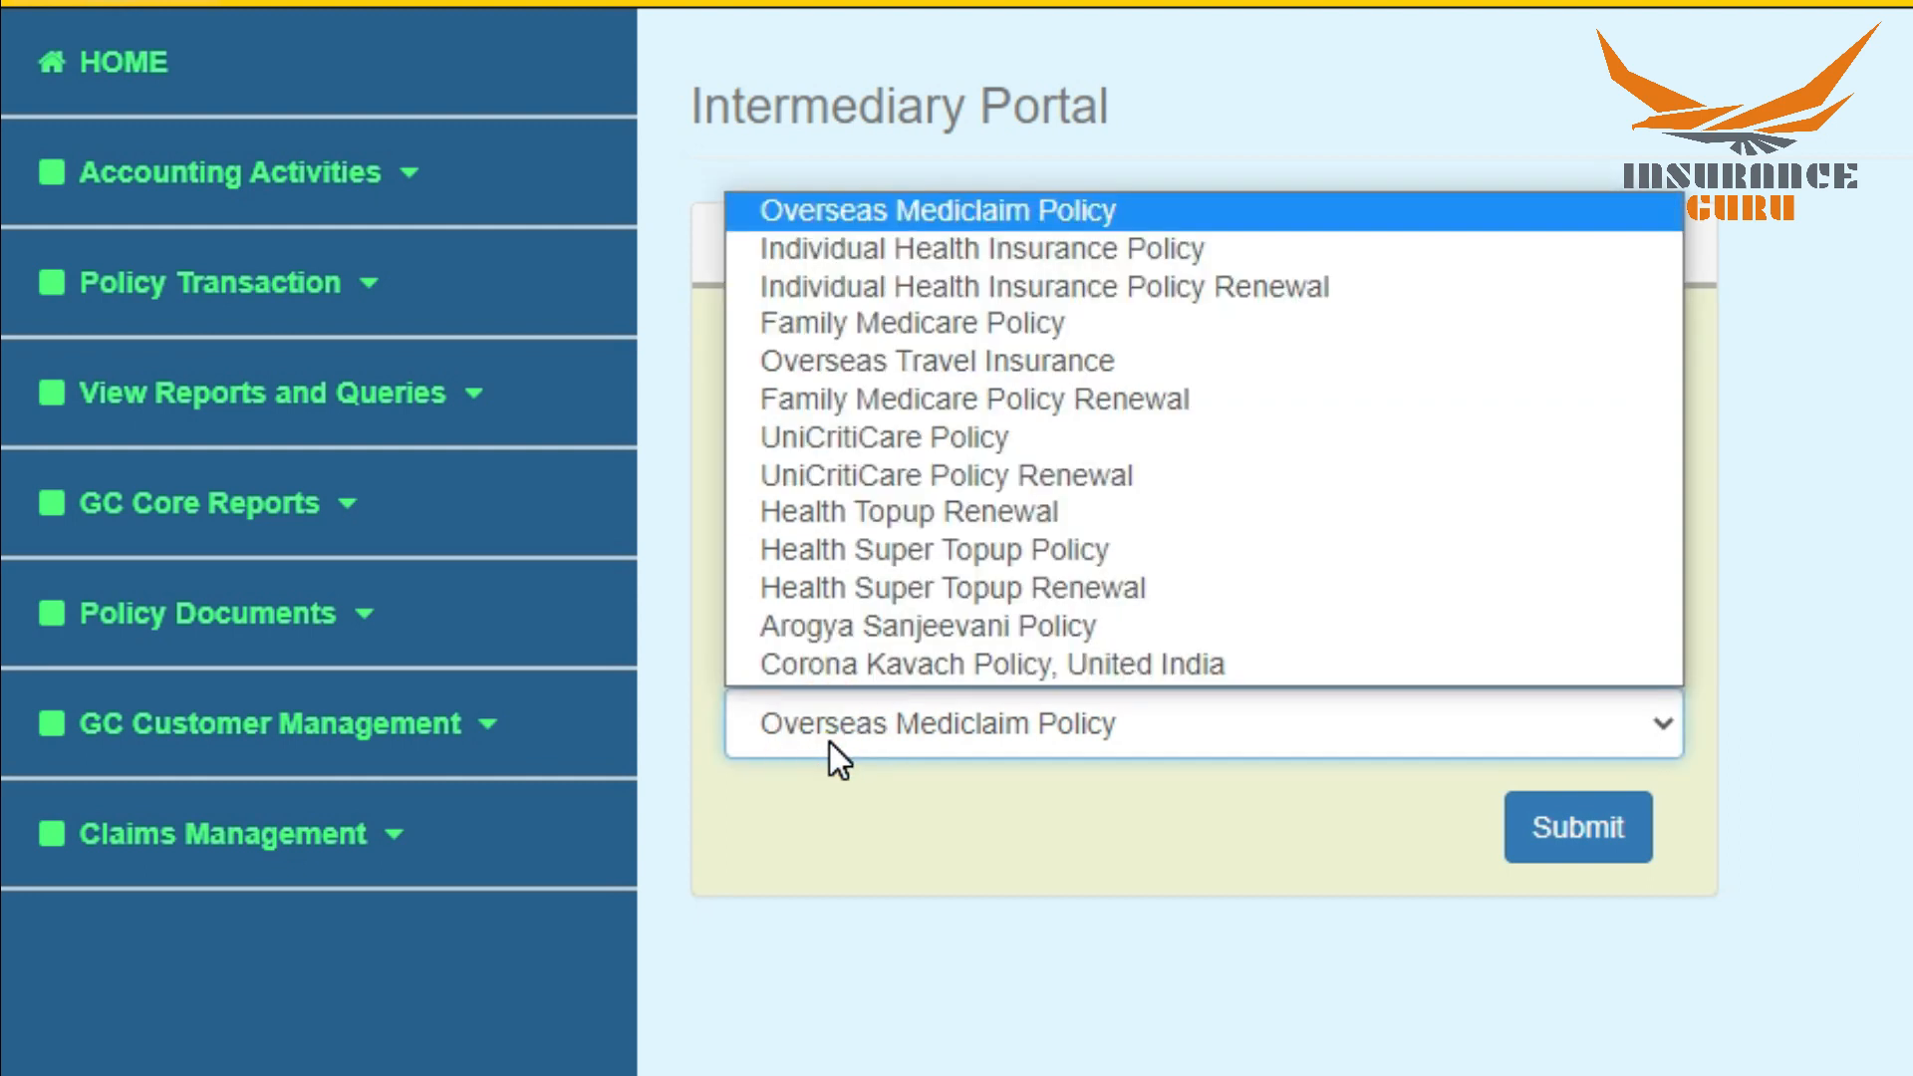
pyautogui.click(1006, 665)
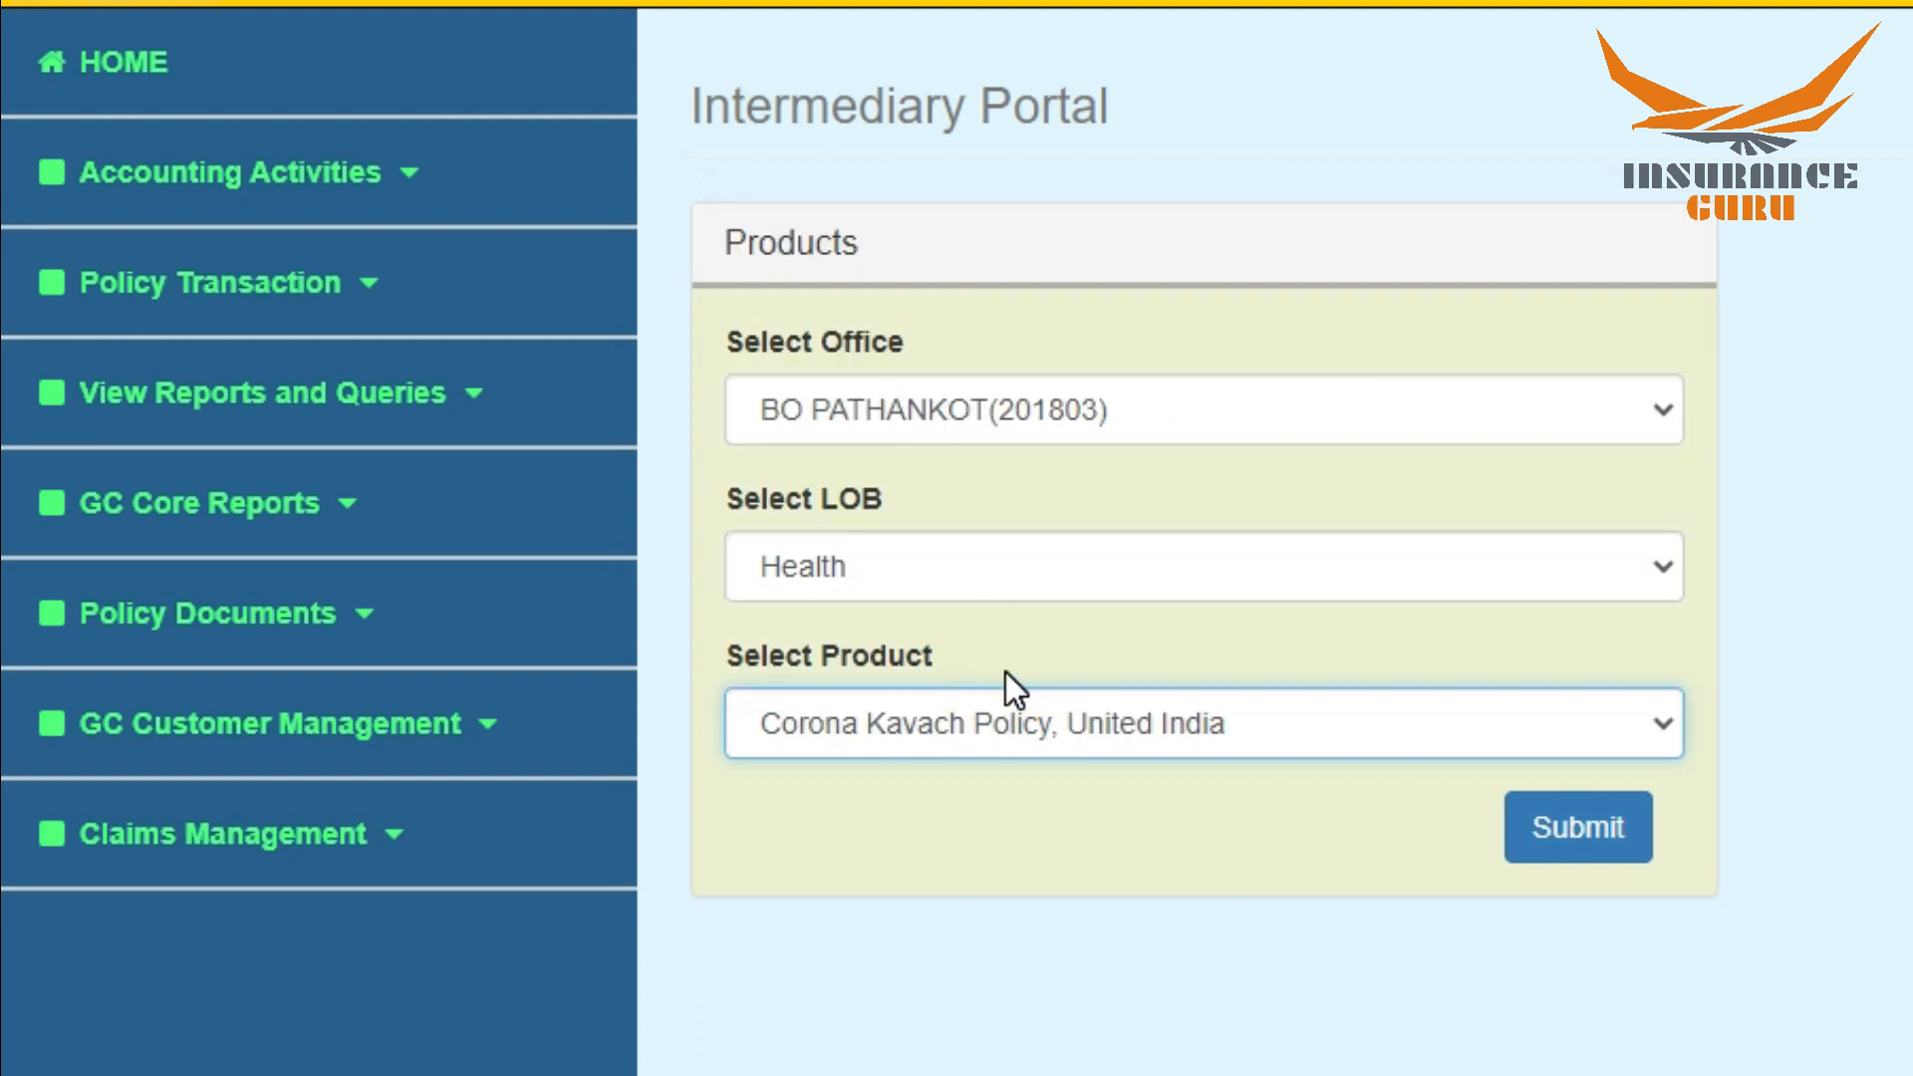
pyautogui.click(1561, 833)
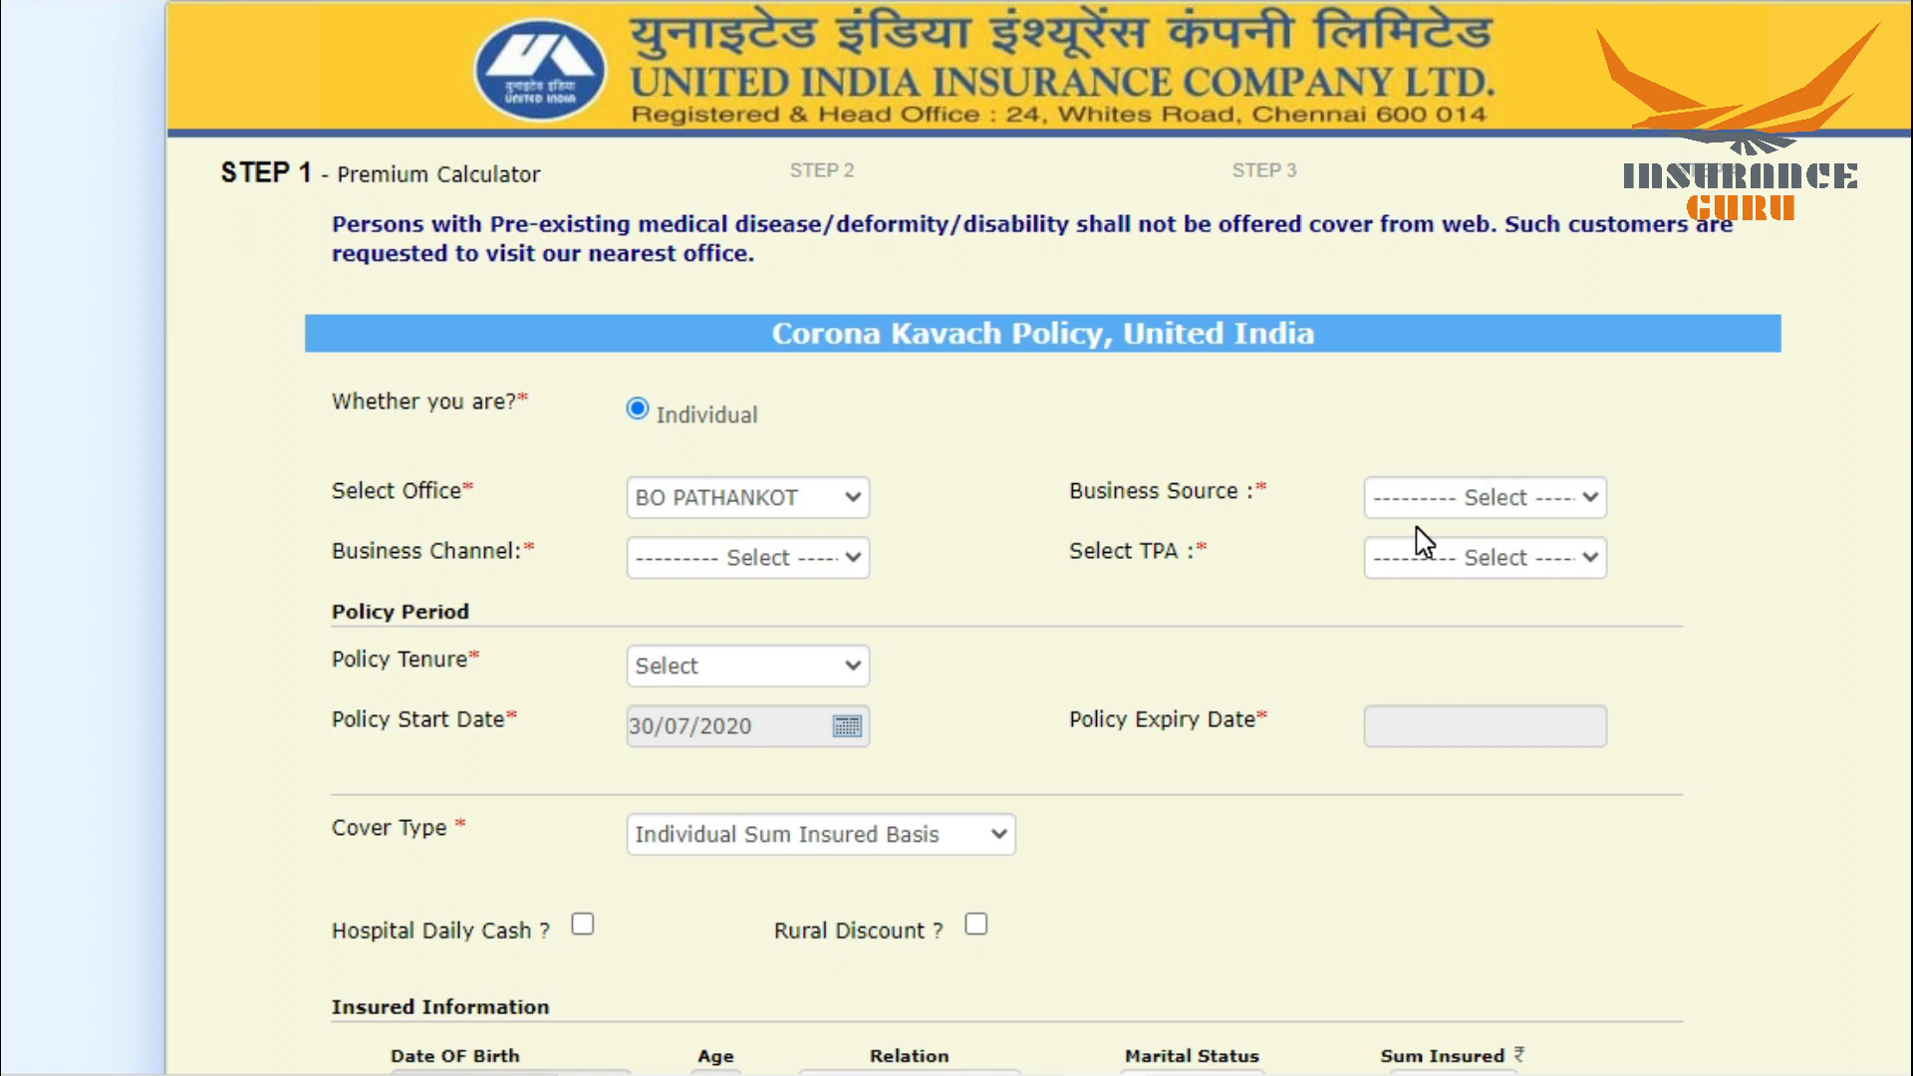
# Step: Set the business source to Direct, the business channel to the listed agent, and the TPA to TPA00012-MDIndia Health Insurance TPA Pvt Ltd
pyautogui.click(1462, 499)
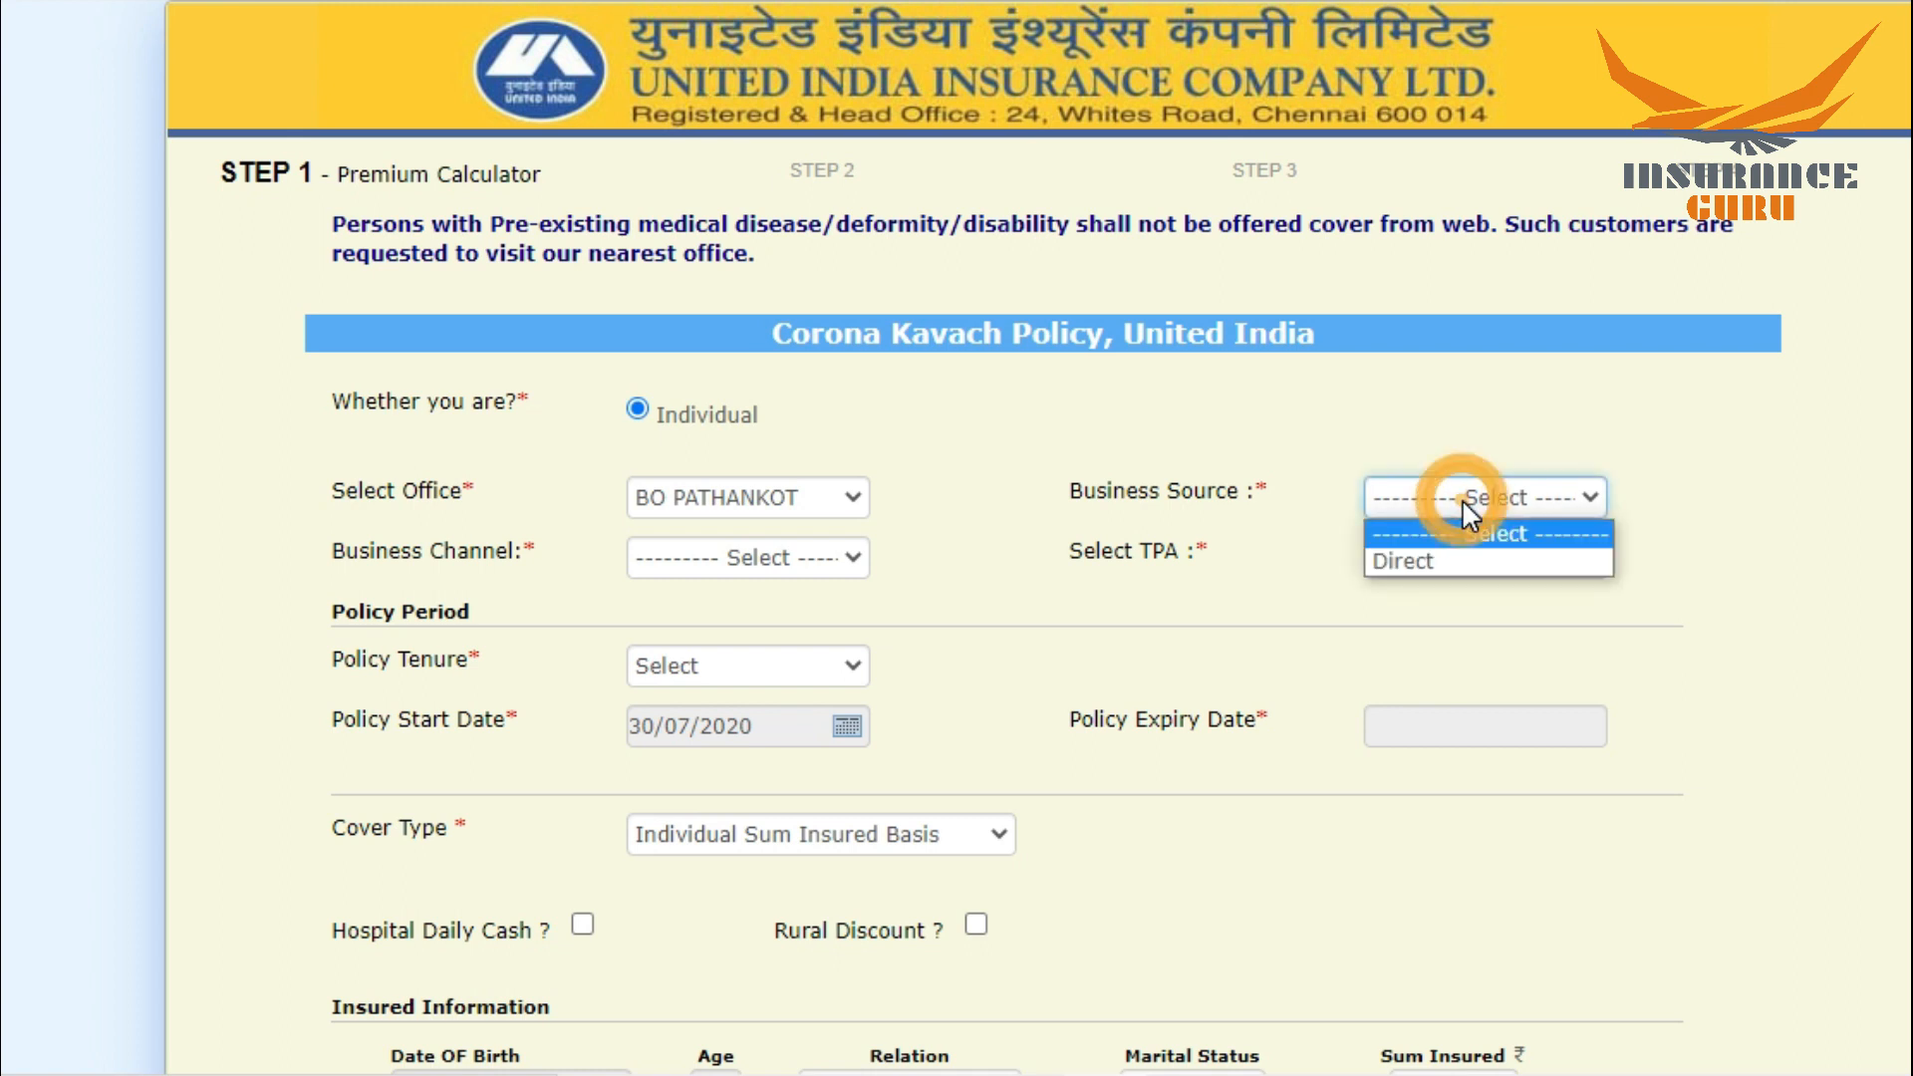
pyautogui.click(1420, 566)
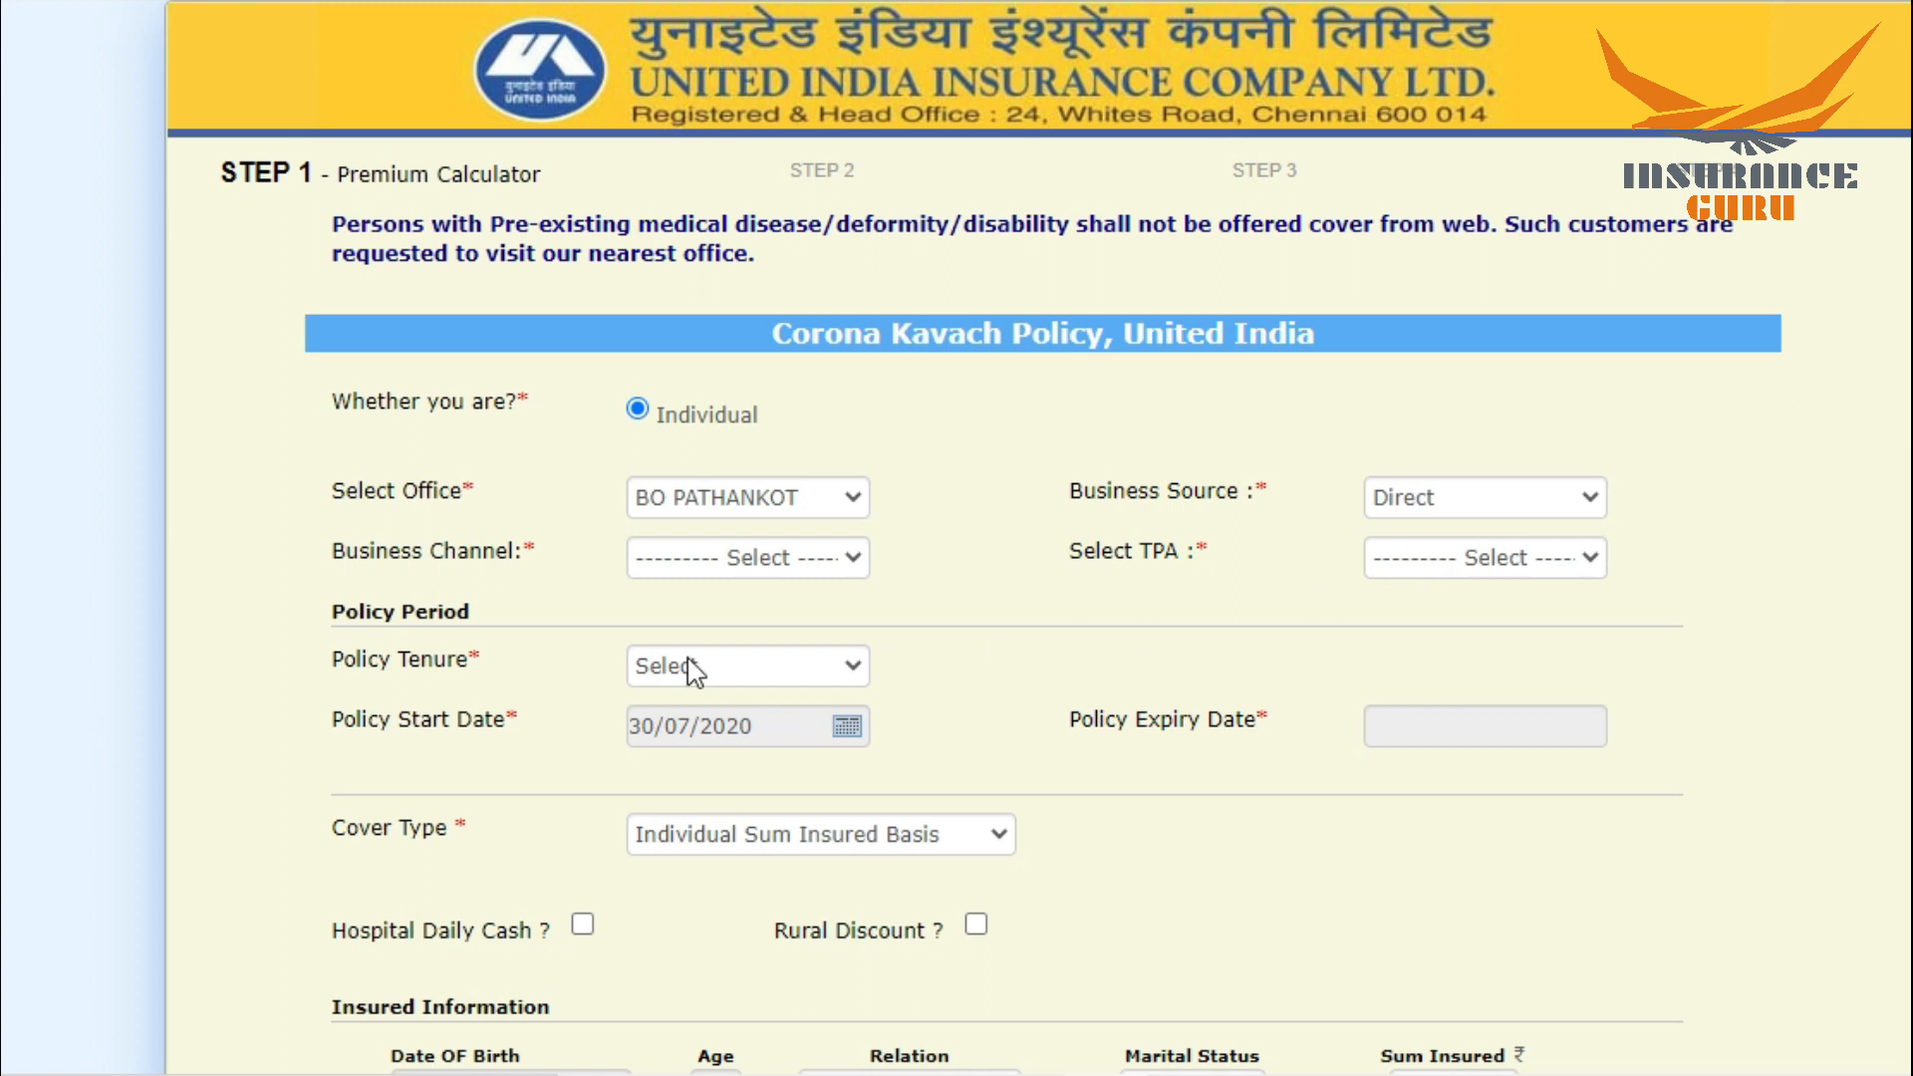
pyautogui.click(704, 564)
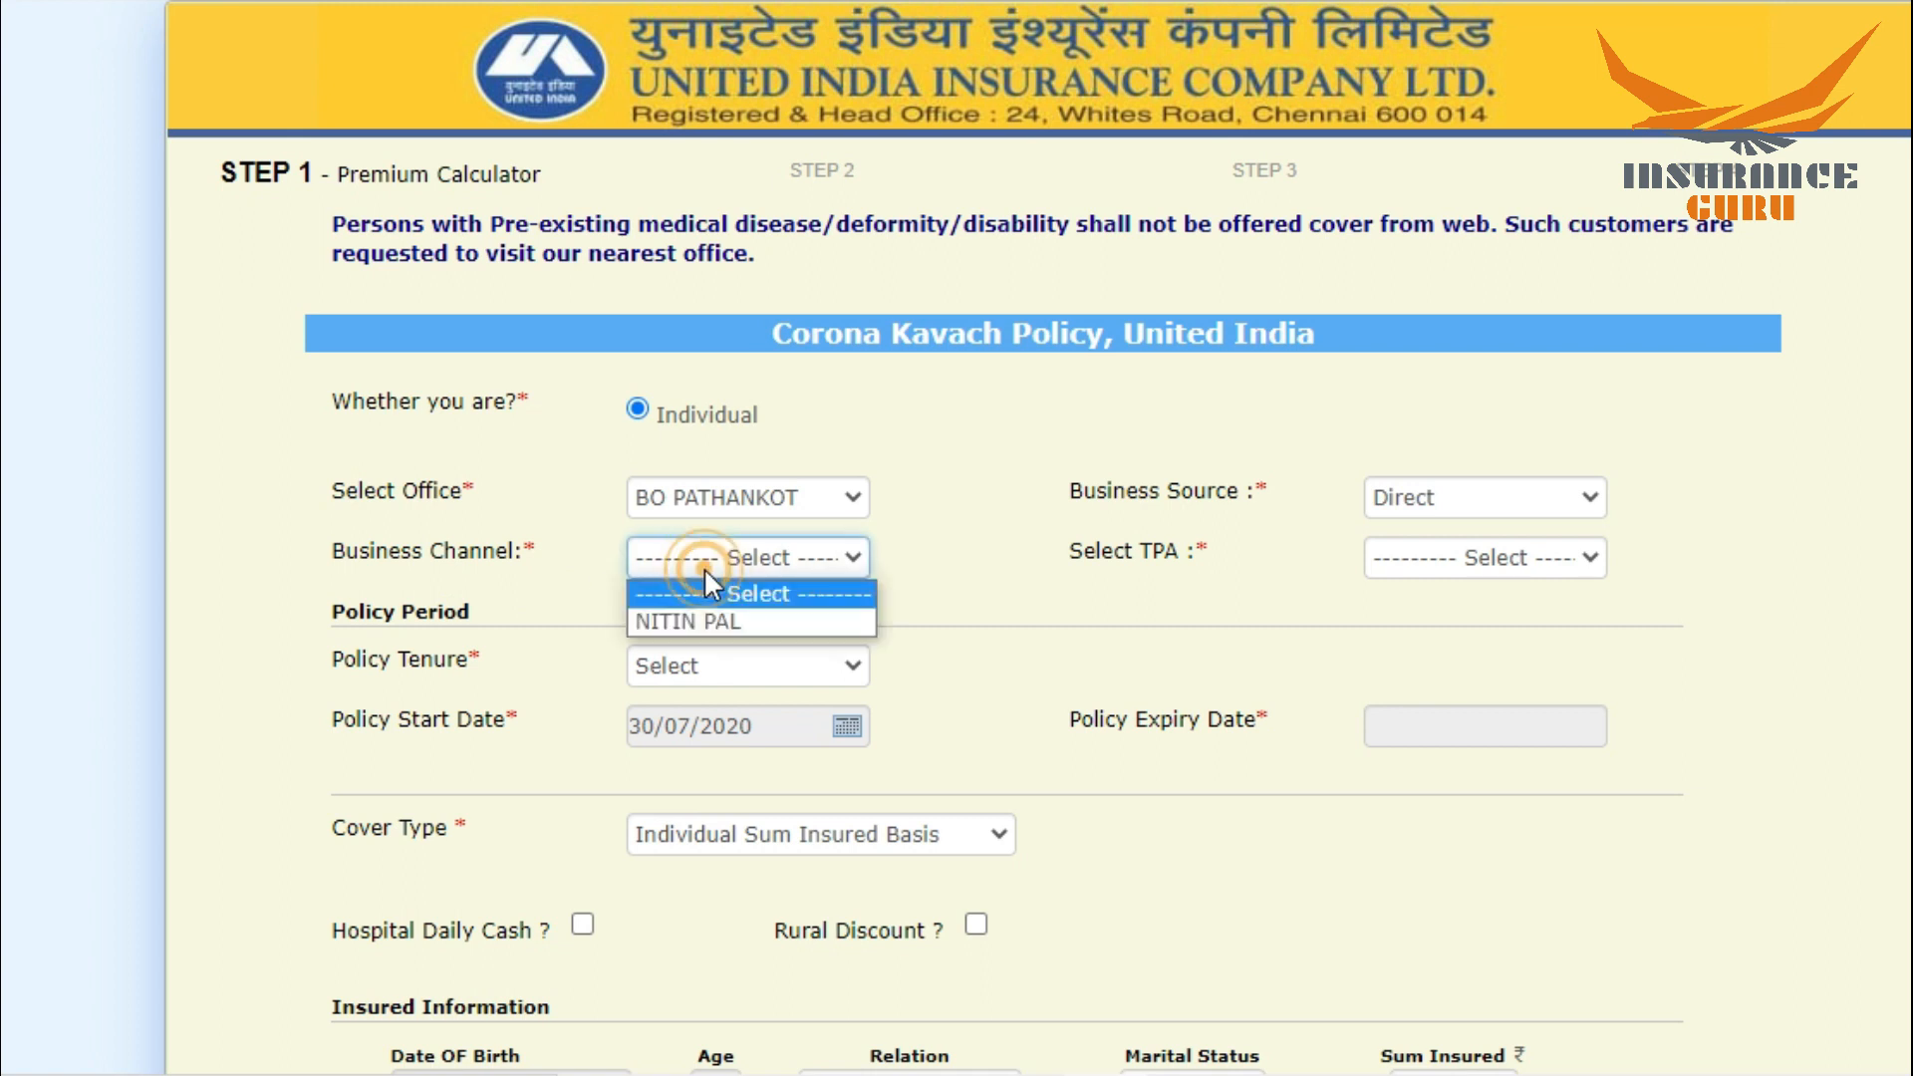
pyautogui.click(688, 622)
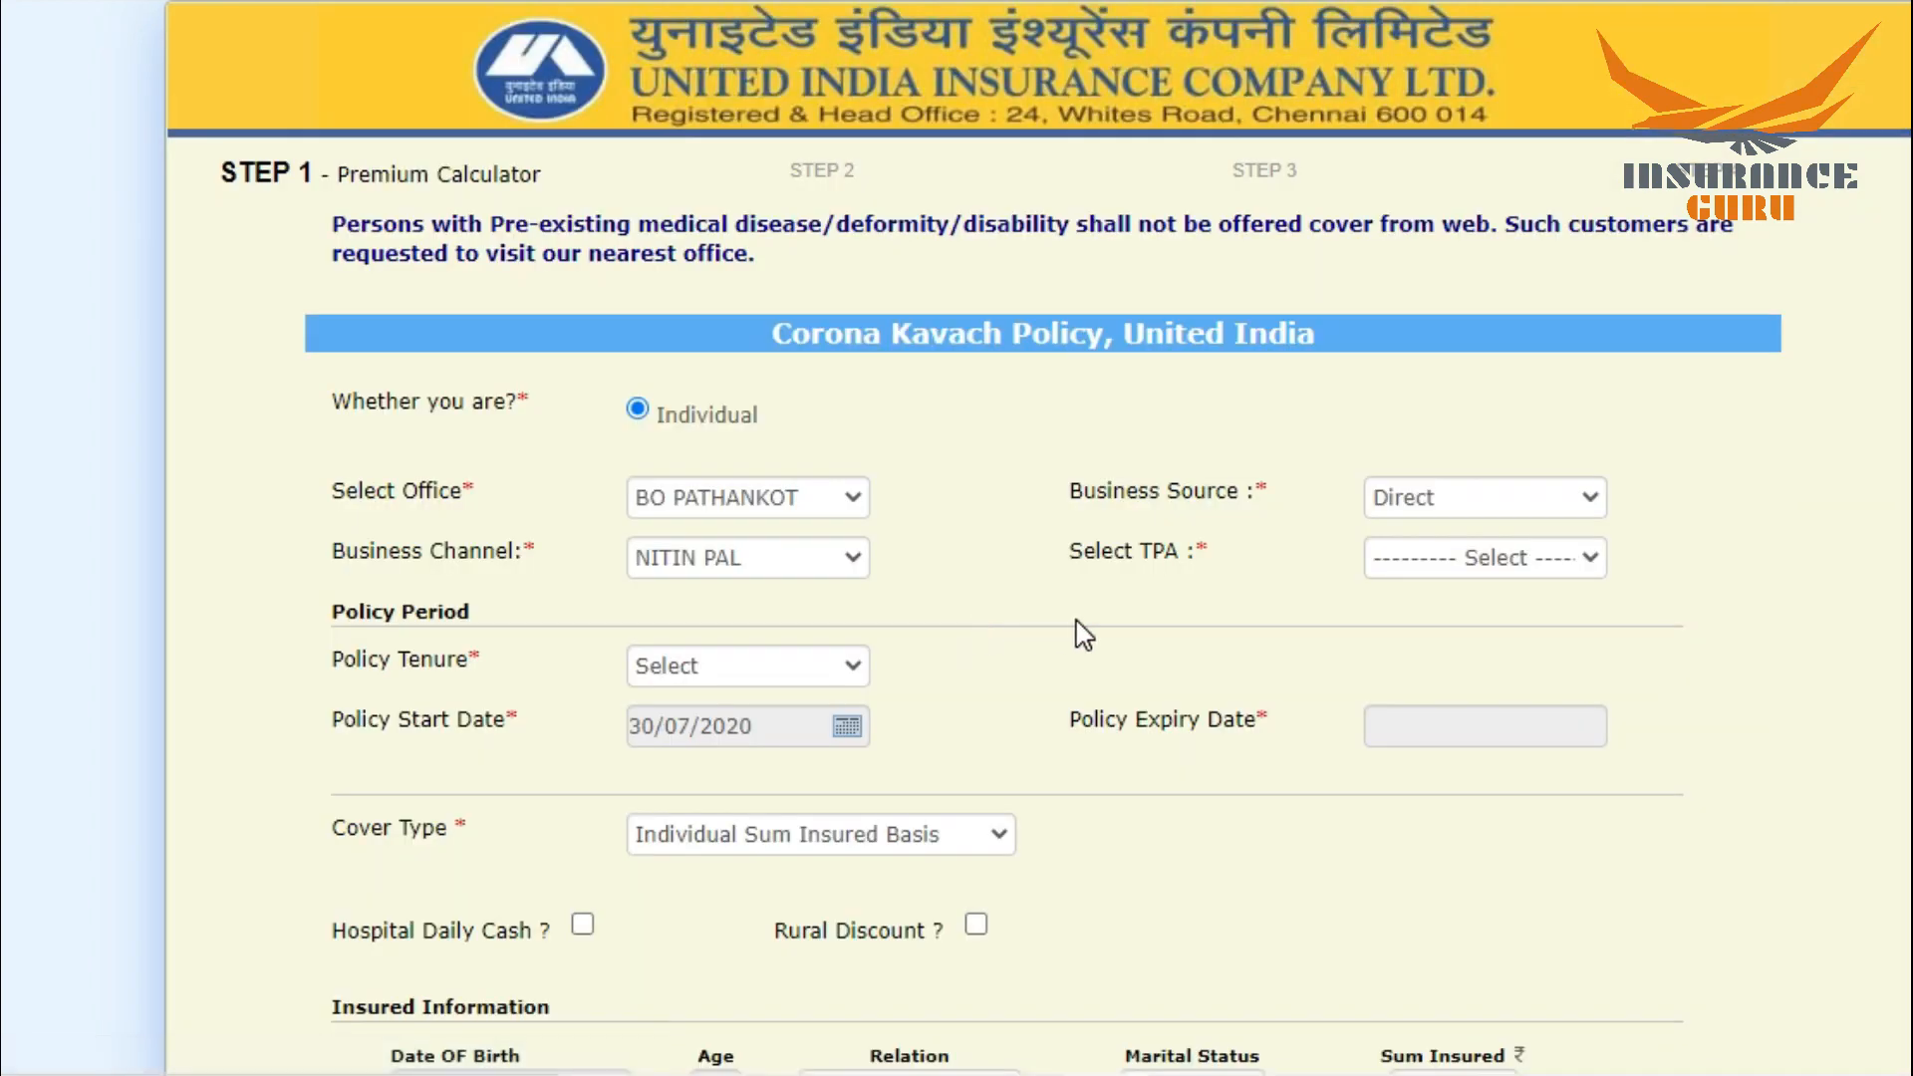
pyautogui.click(1502, 555)
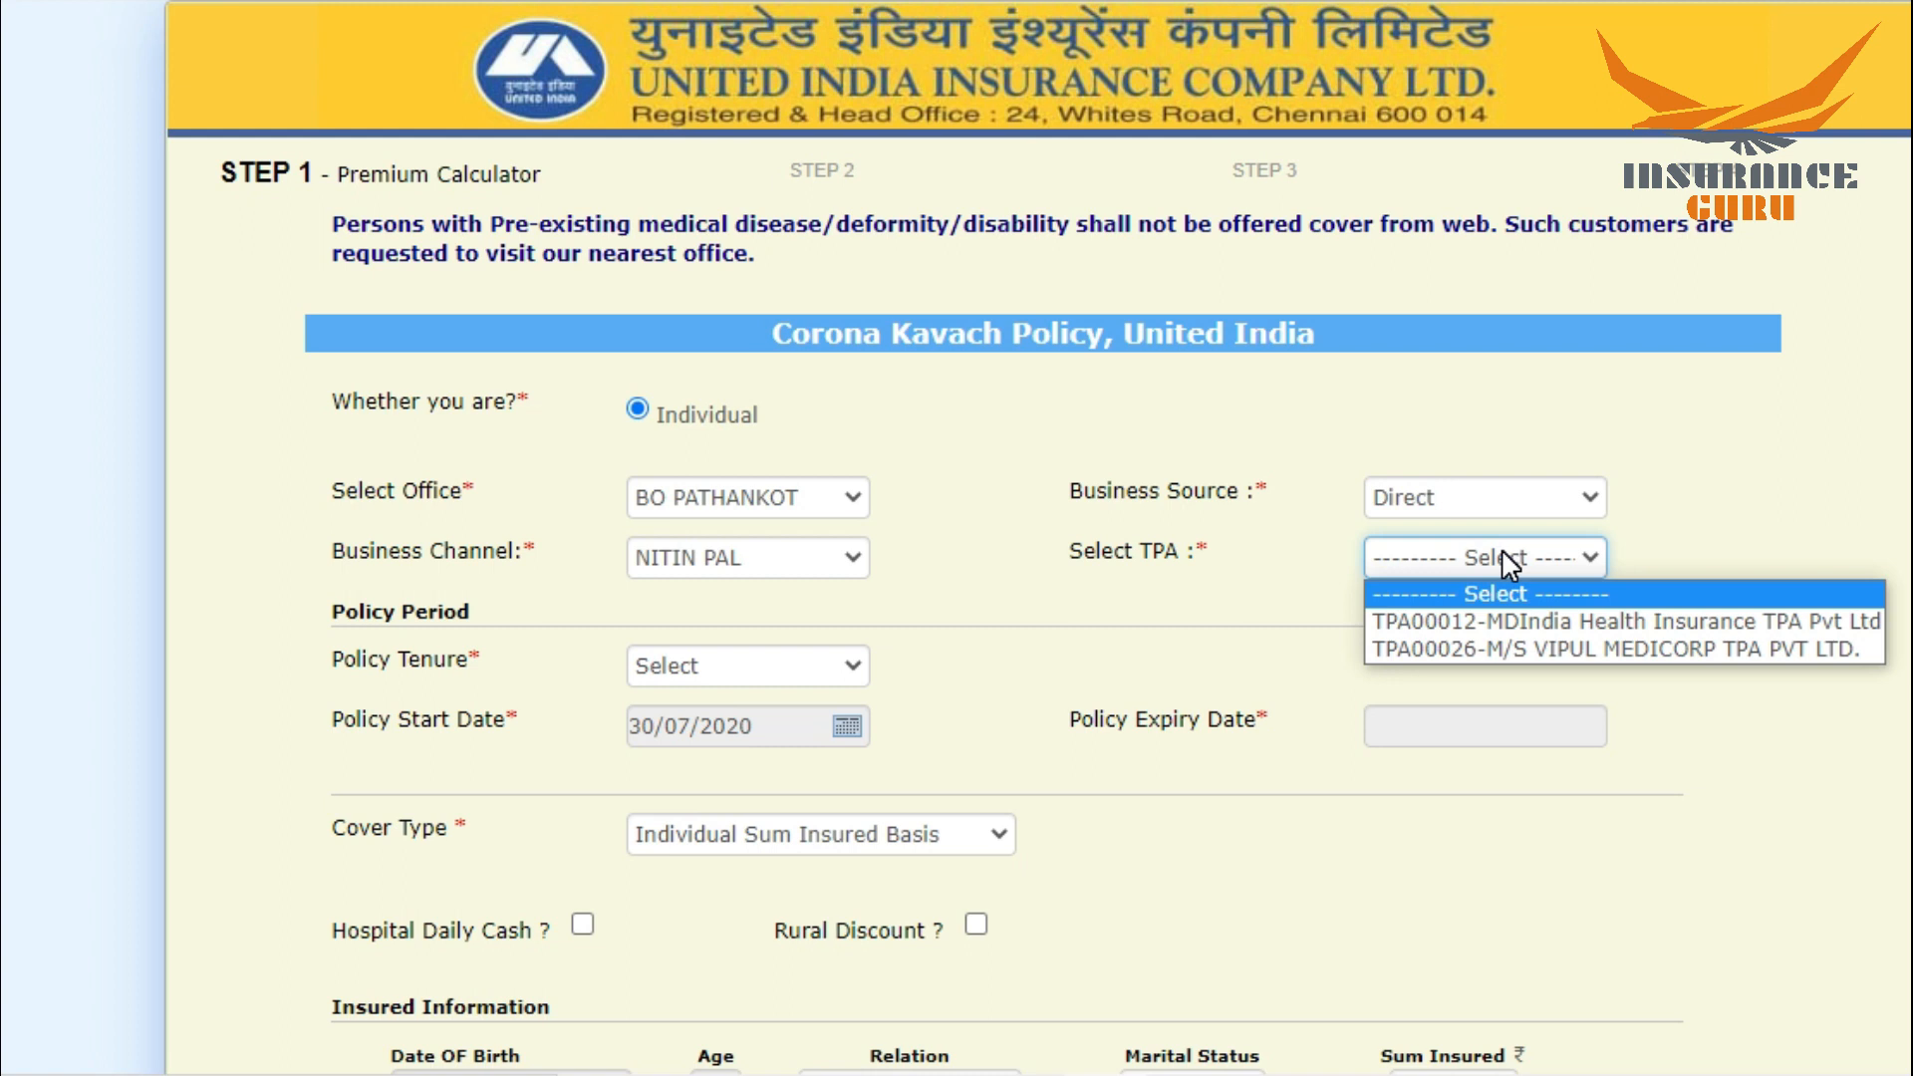
pyautogui.click(1468, 619)
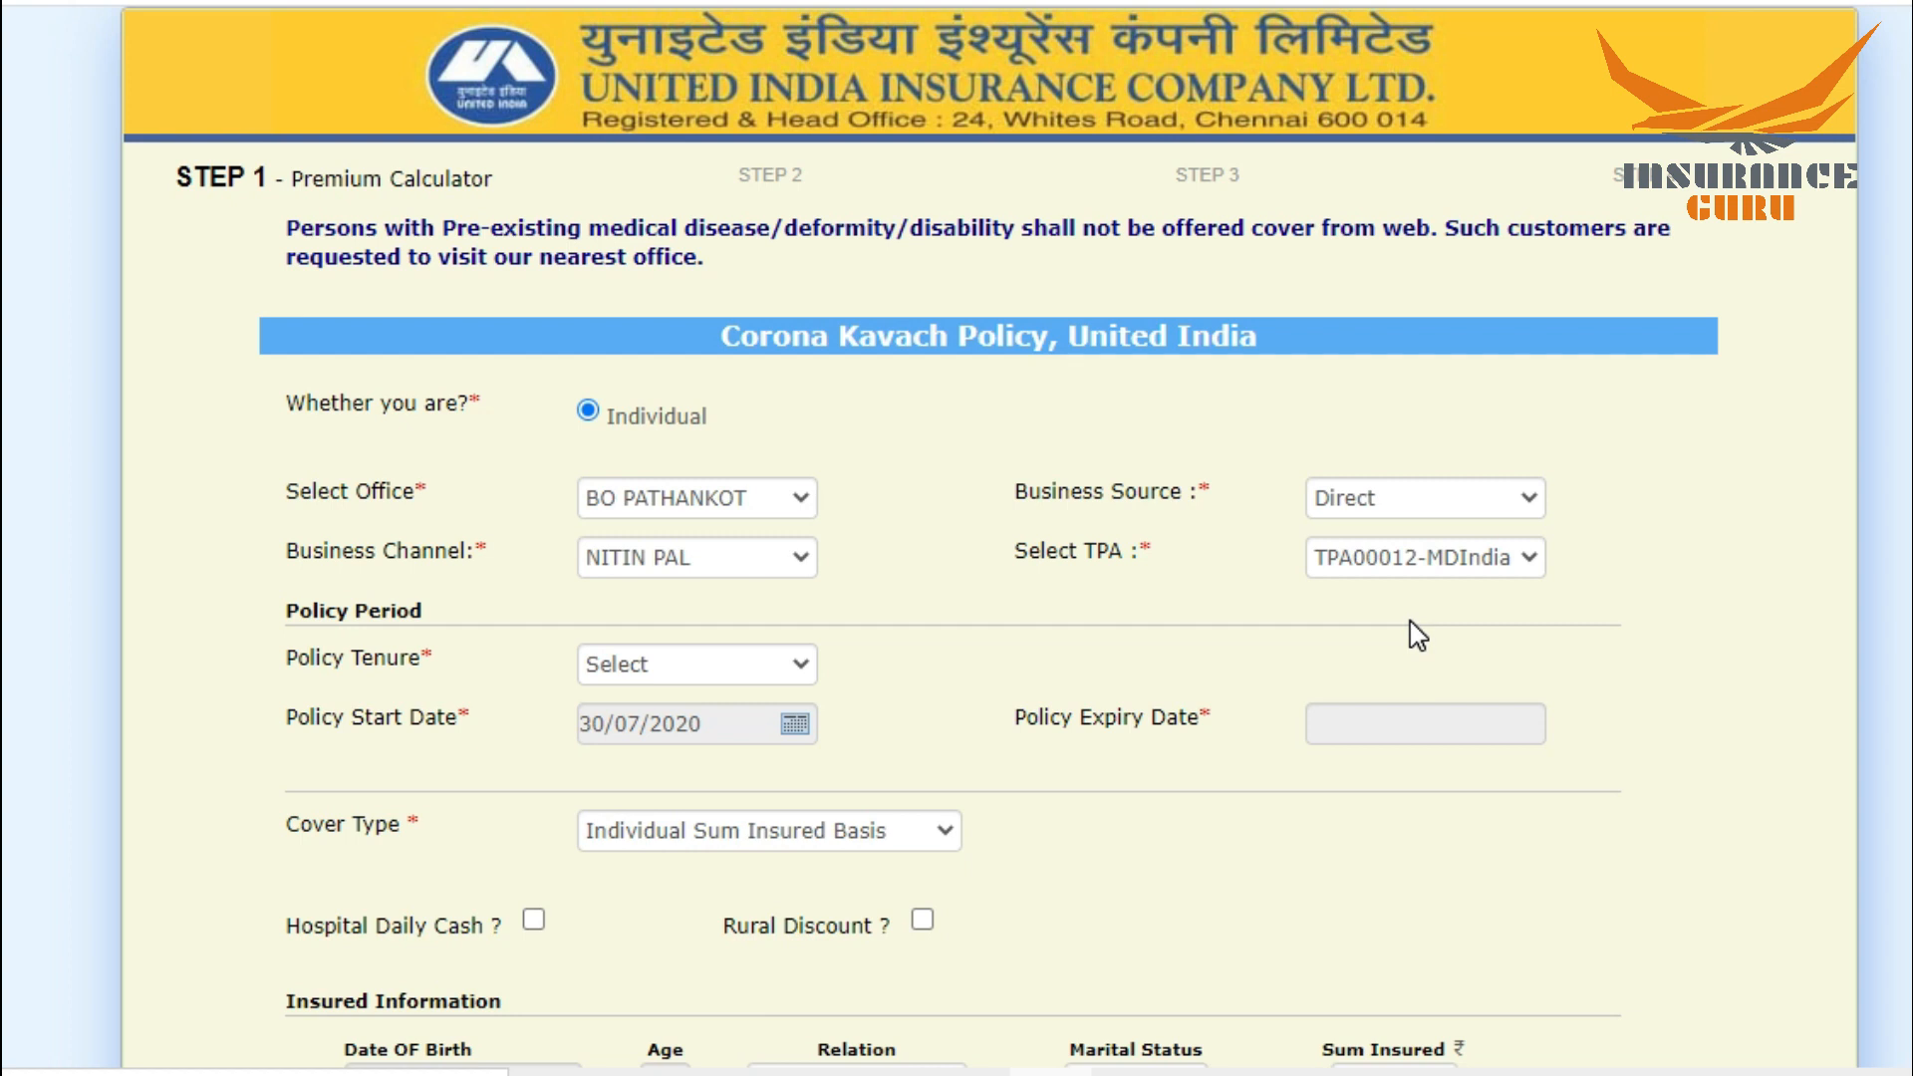
# Step: Set the policy tenure to 9 ½ months and the cover type to Family Floater Basis
pyautogui.click(681, 655)
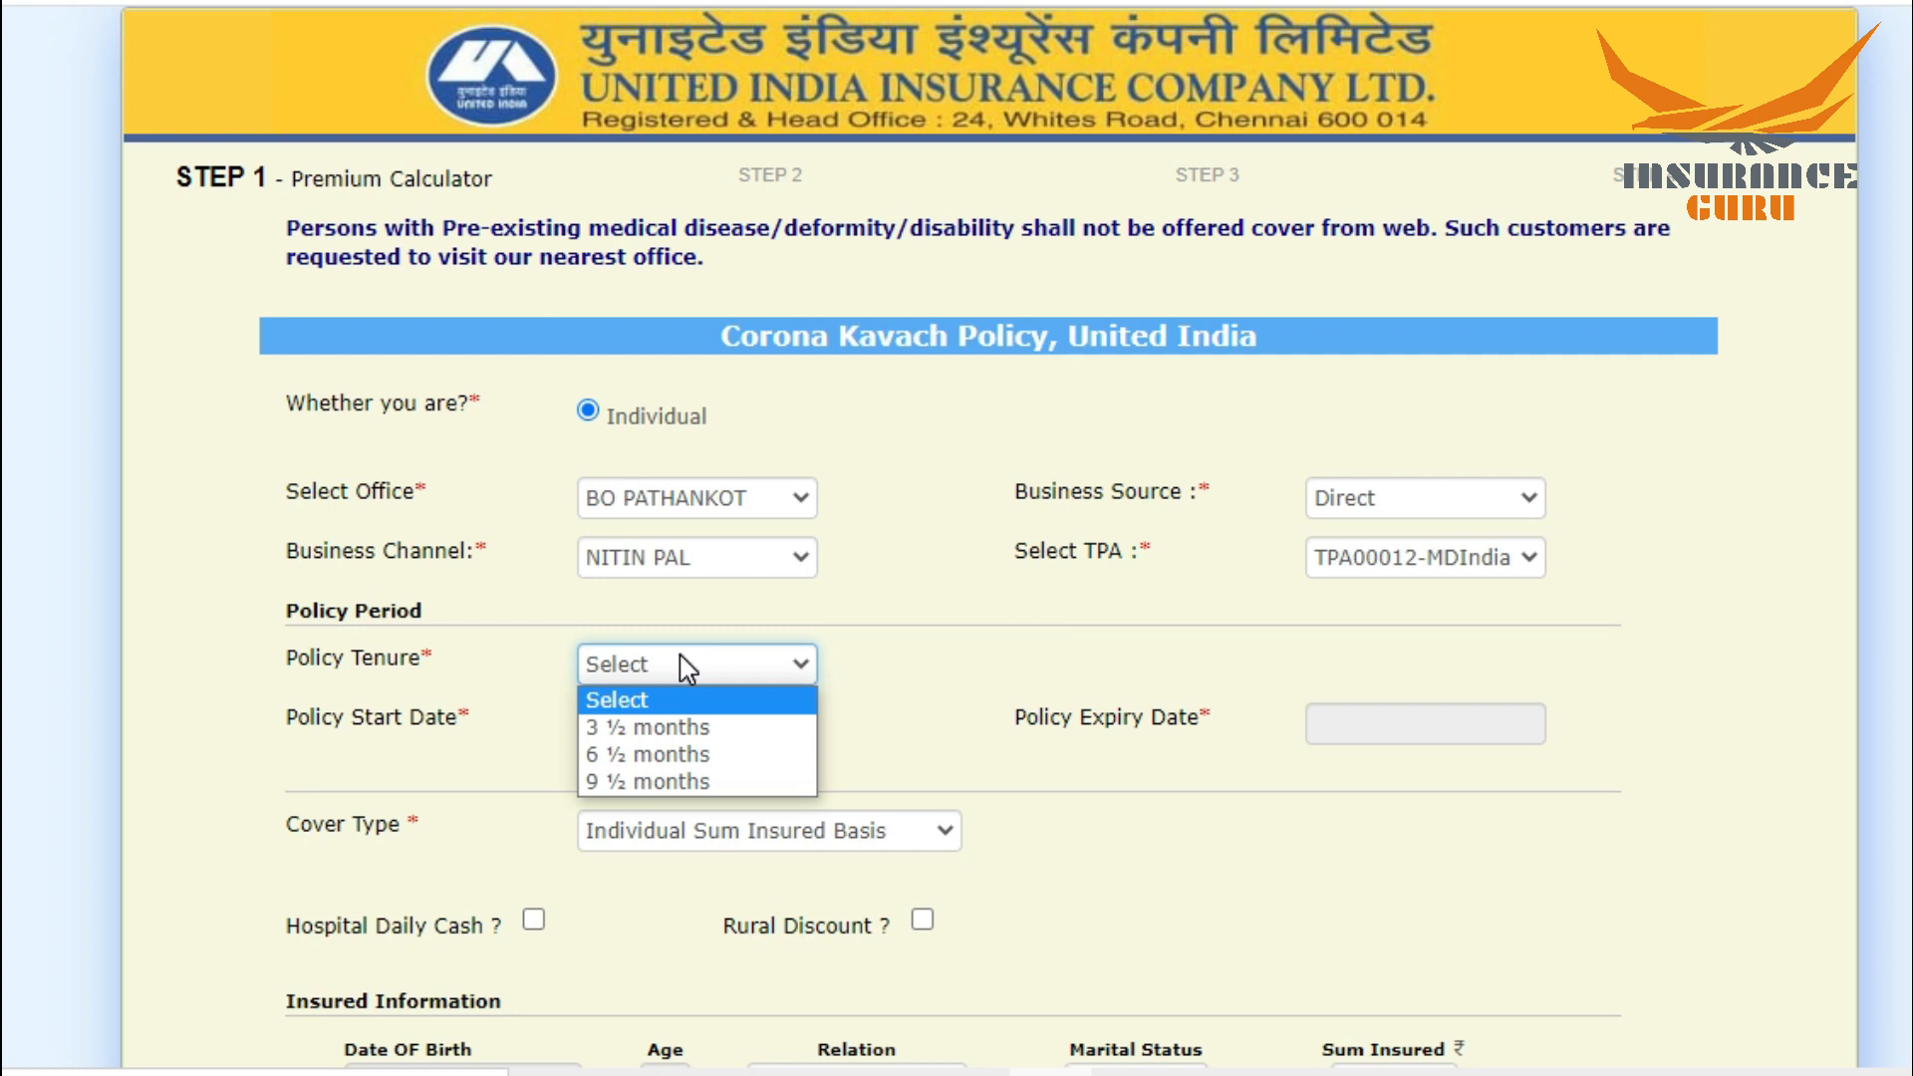
pyautogui.click(656, 782)
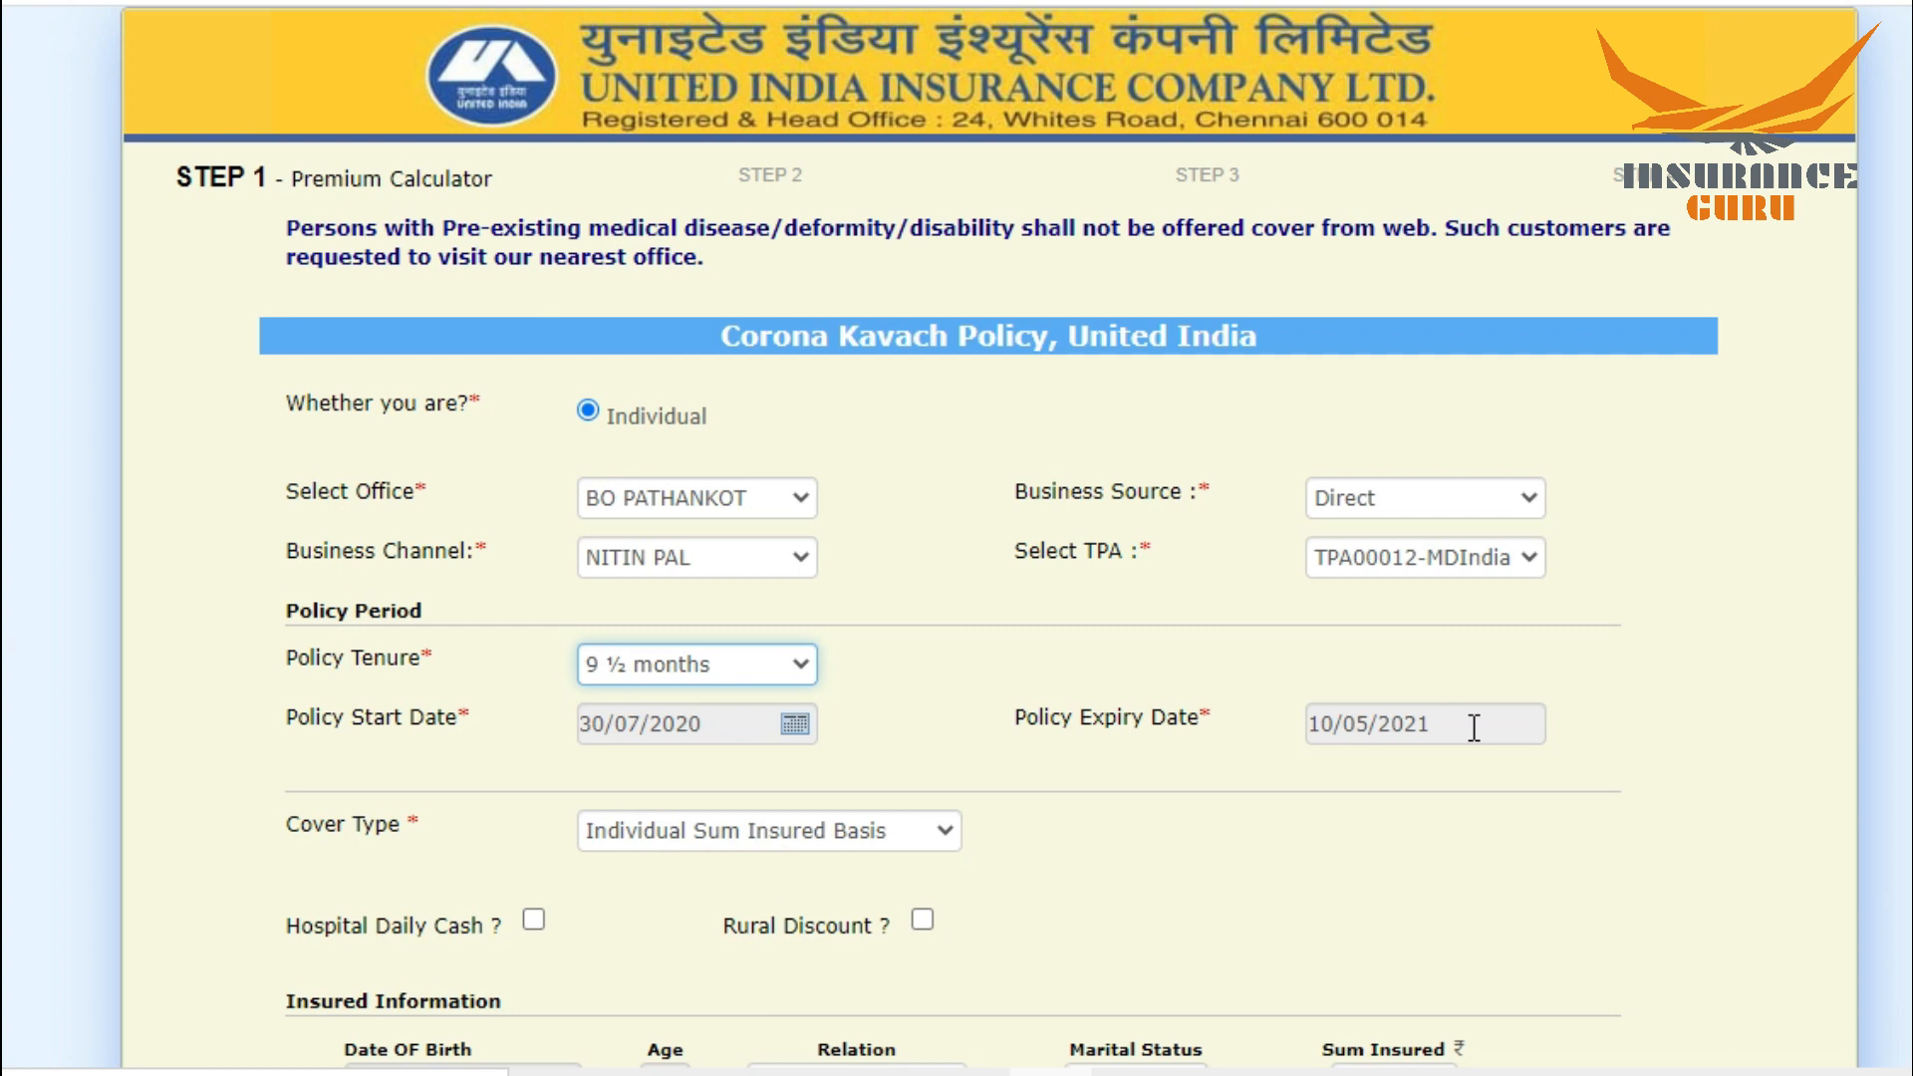
pyautogui.scroll(-3, 990, 538)
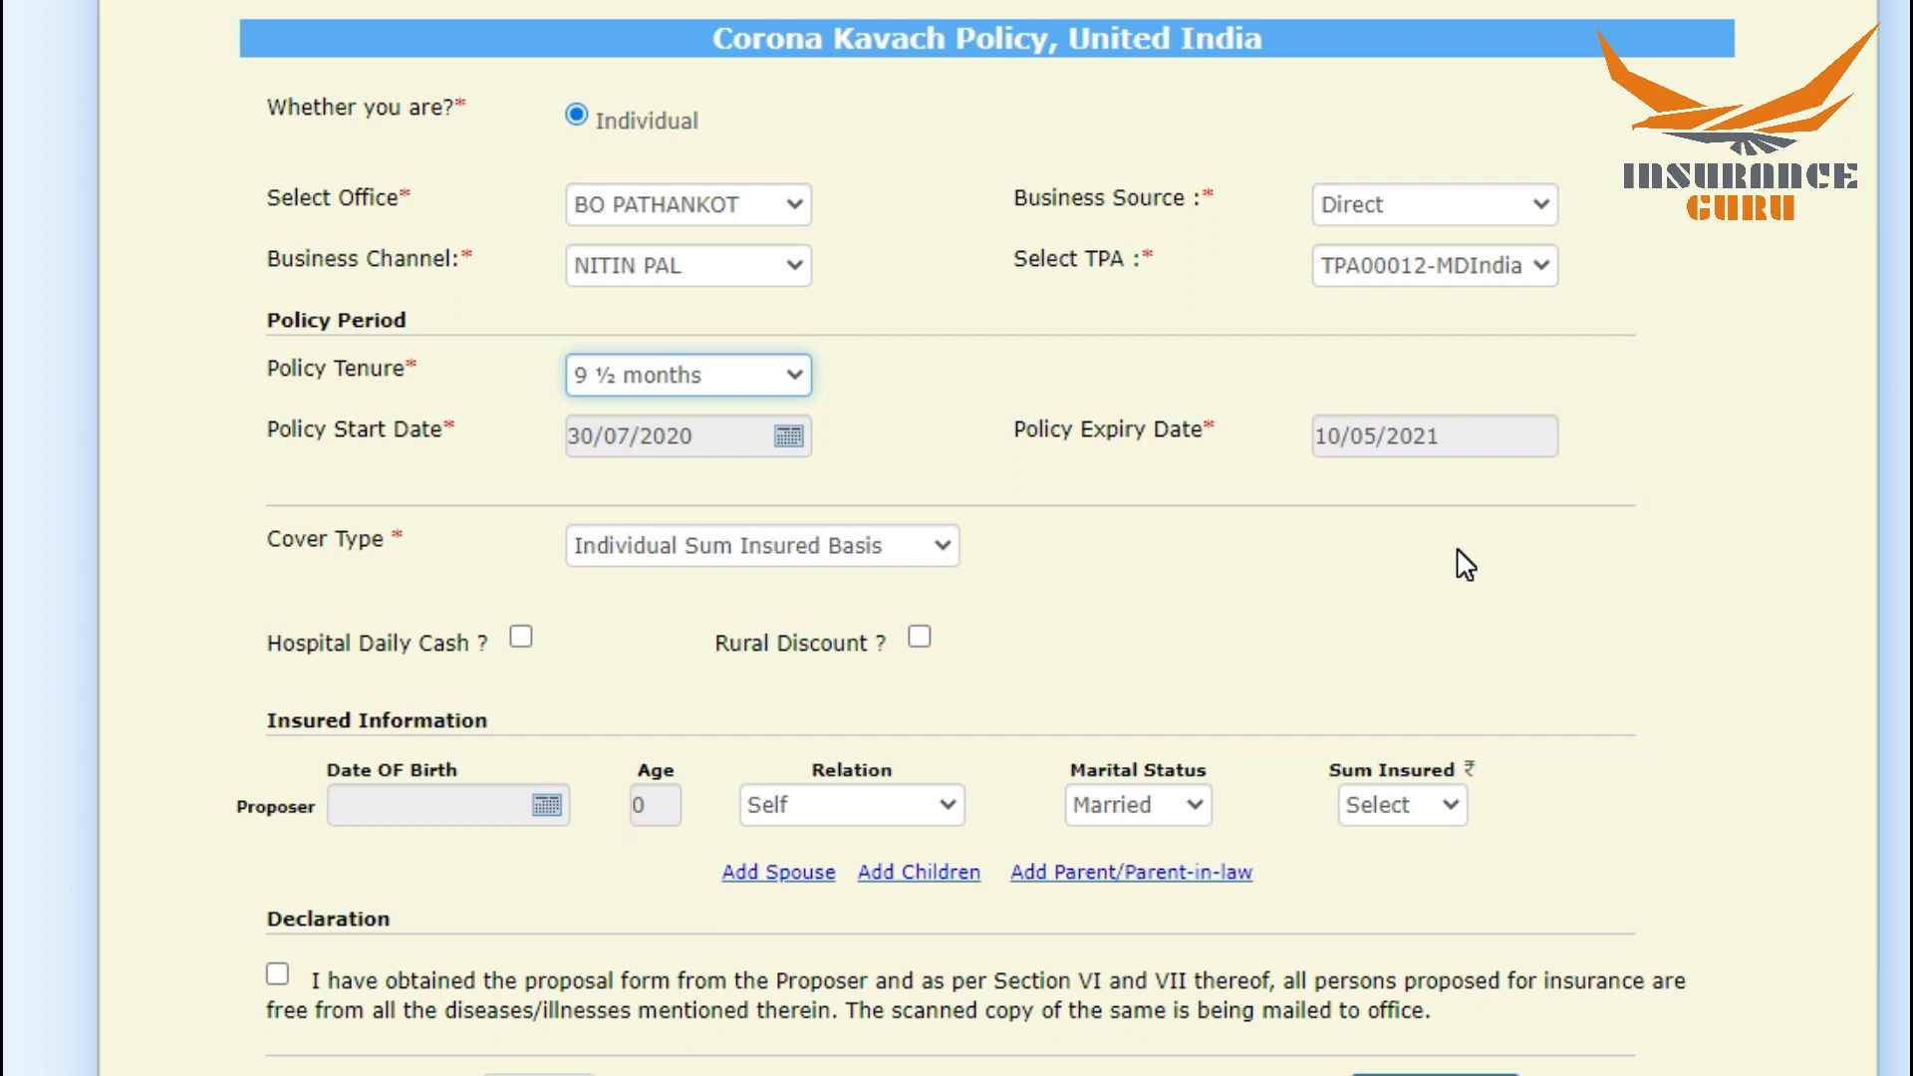
pyautogui.click(675, 538)
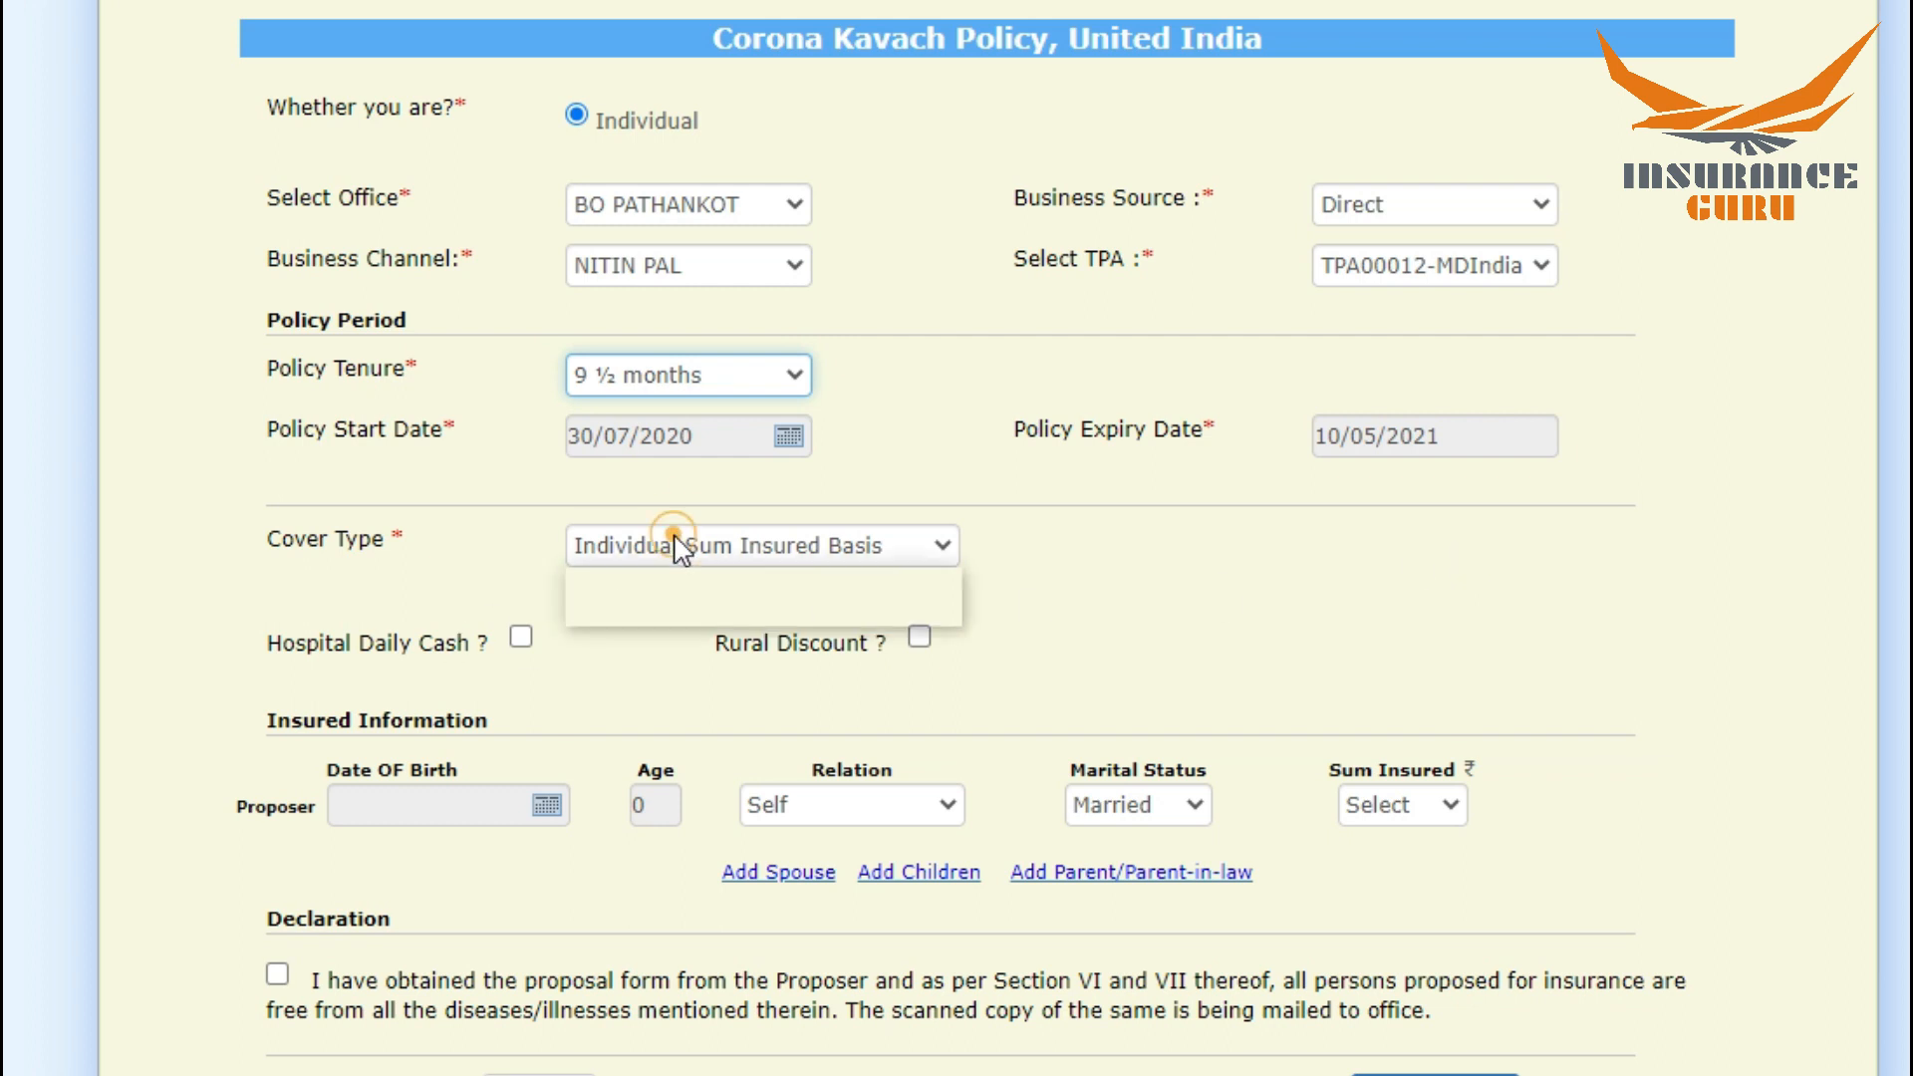
pyautogui.click(650, 611)
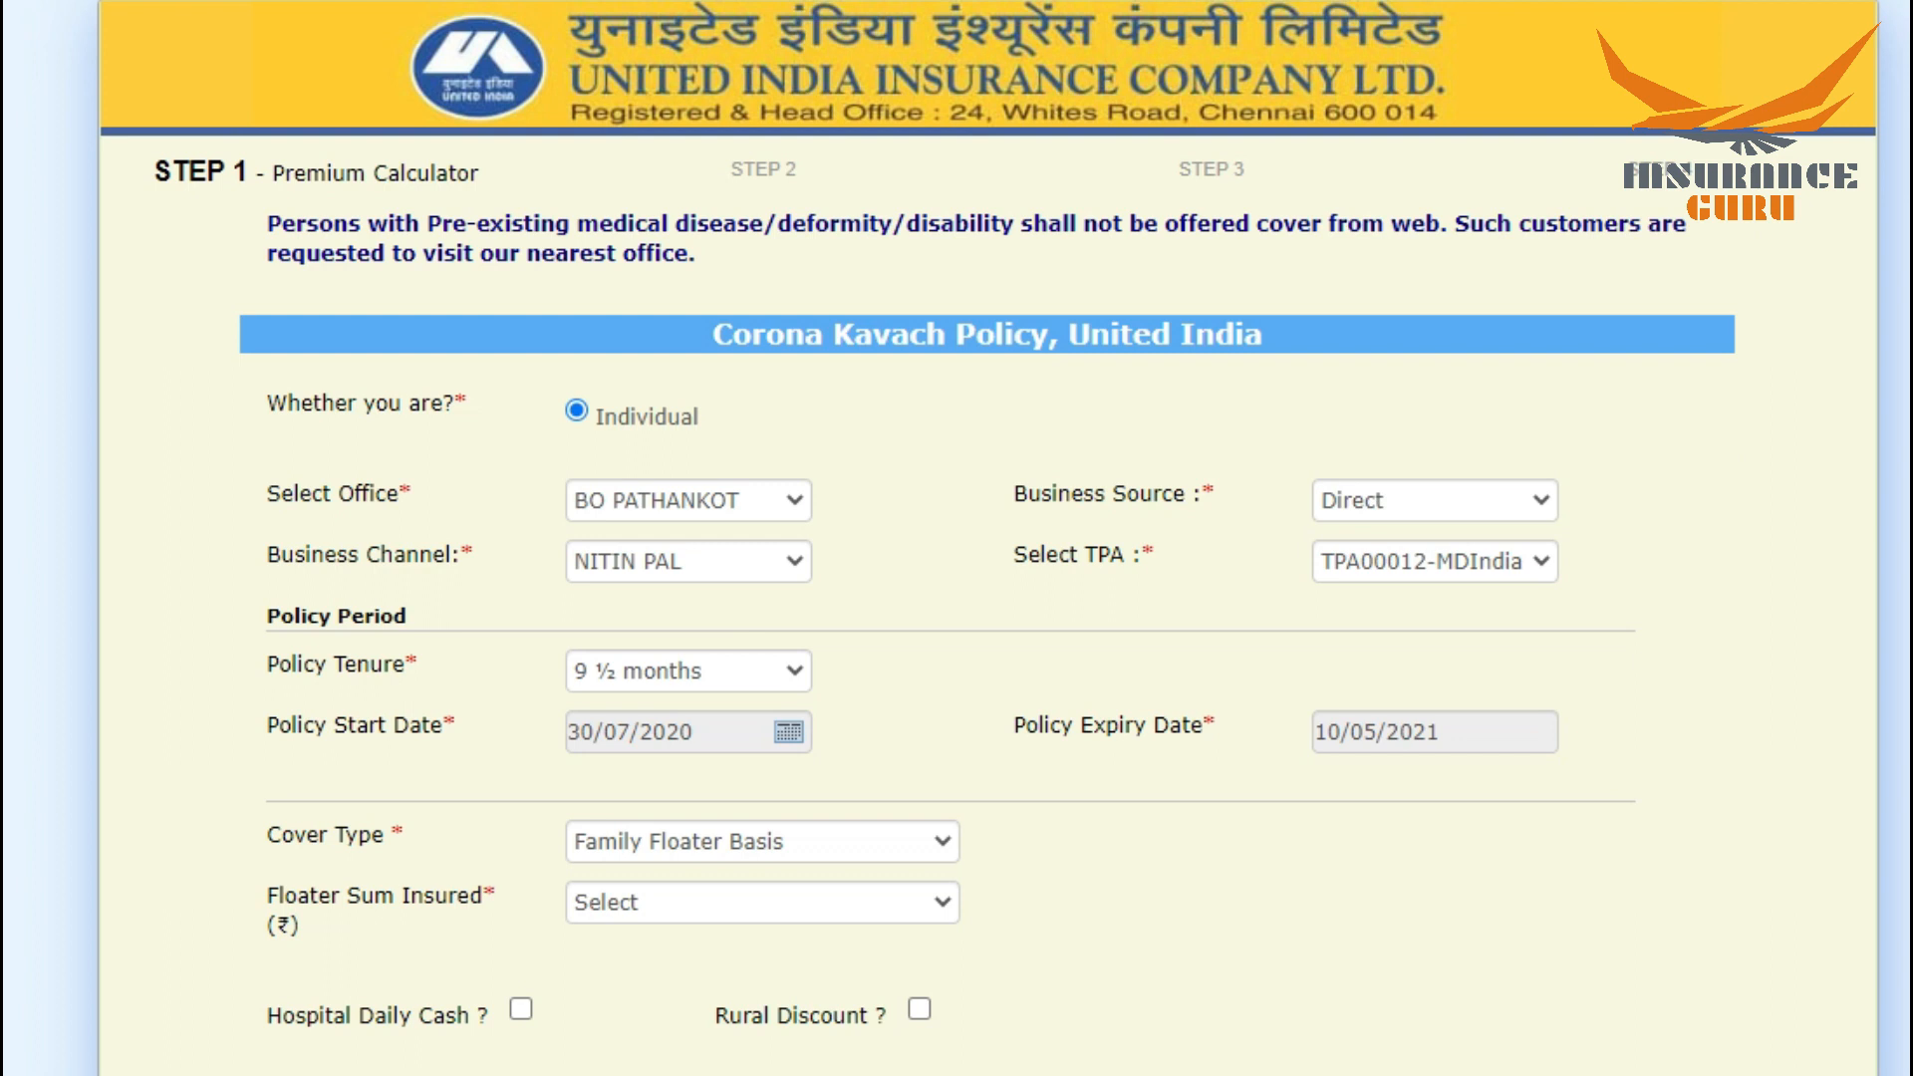
# Step: Set the floater sum insured to 500000 and opt for Hospital Daily Cash
pyautogui.scroll(-6, 988, 538)
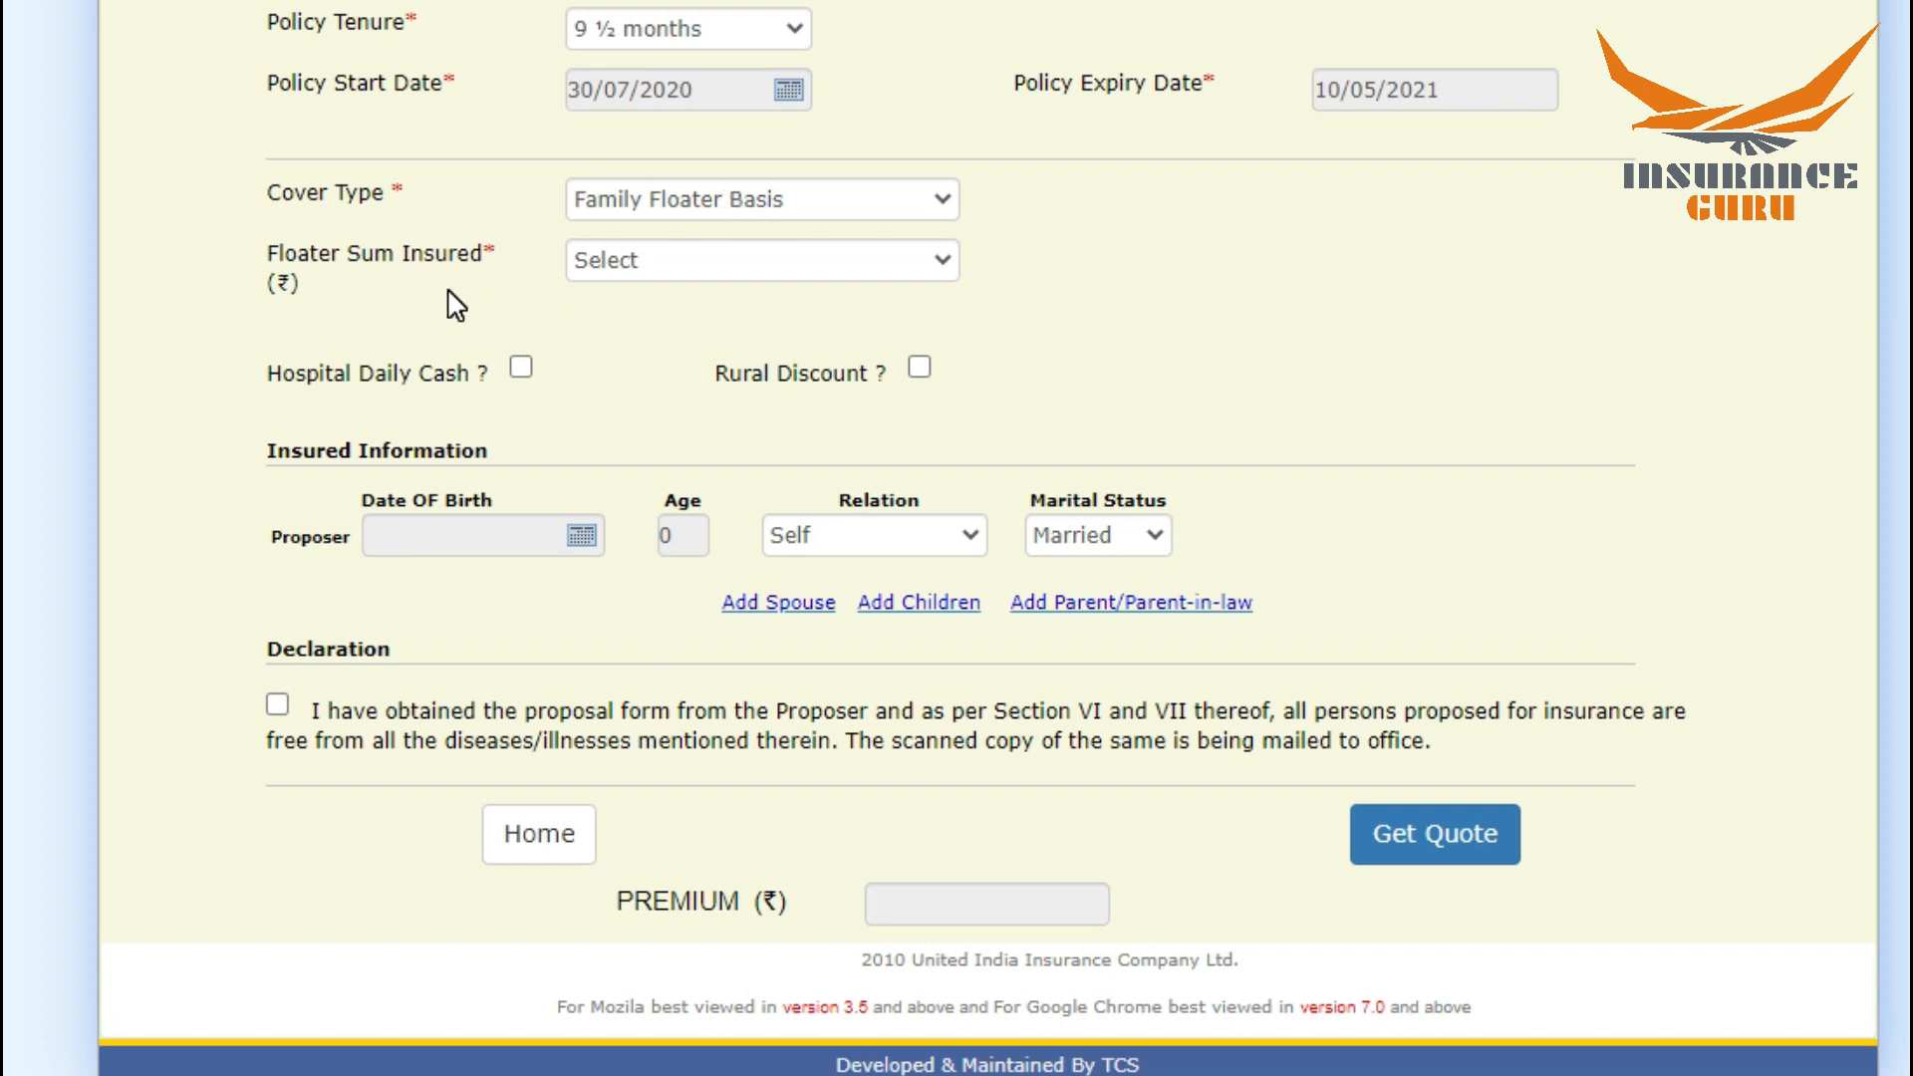
pyautogui.click(665, 265)
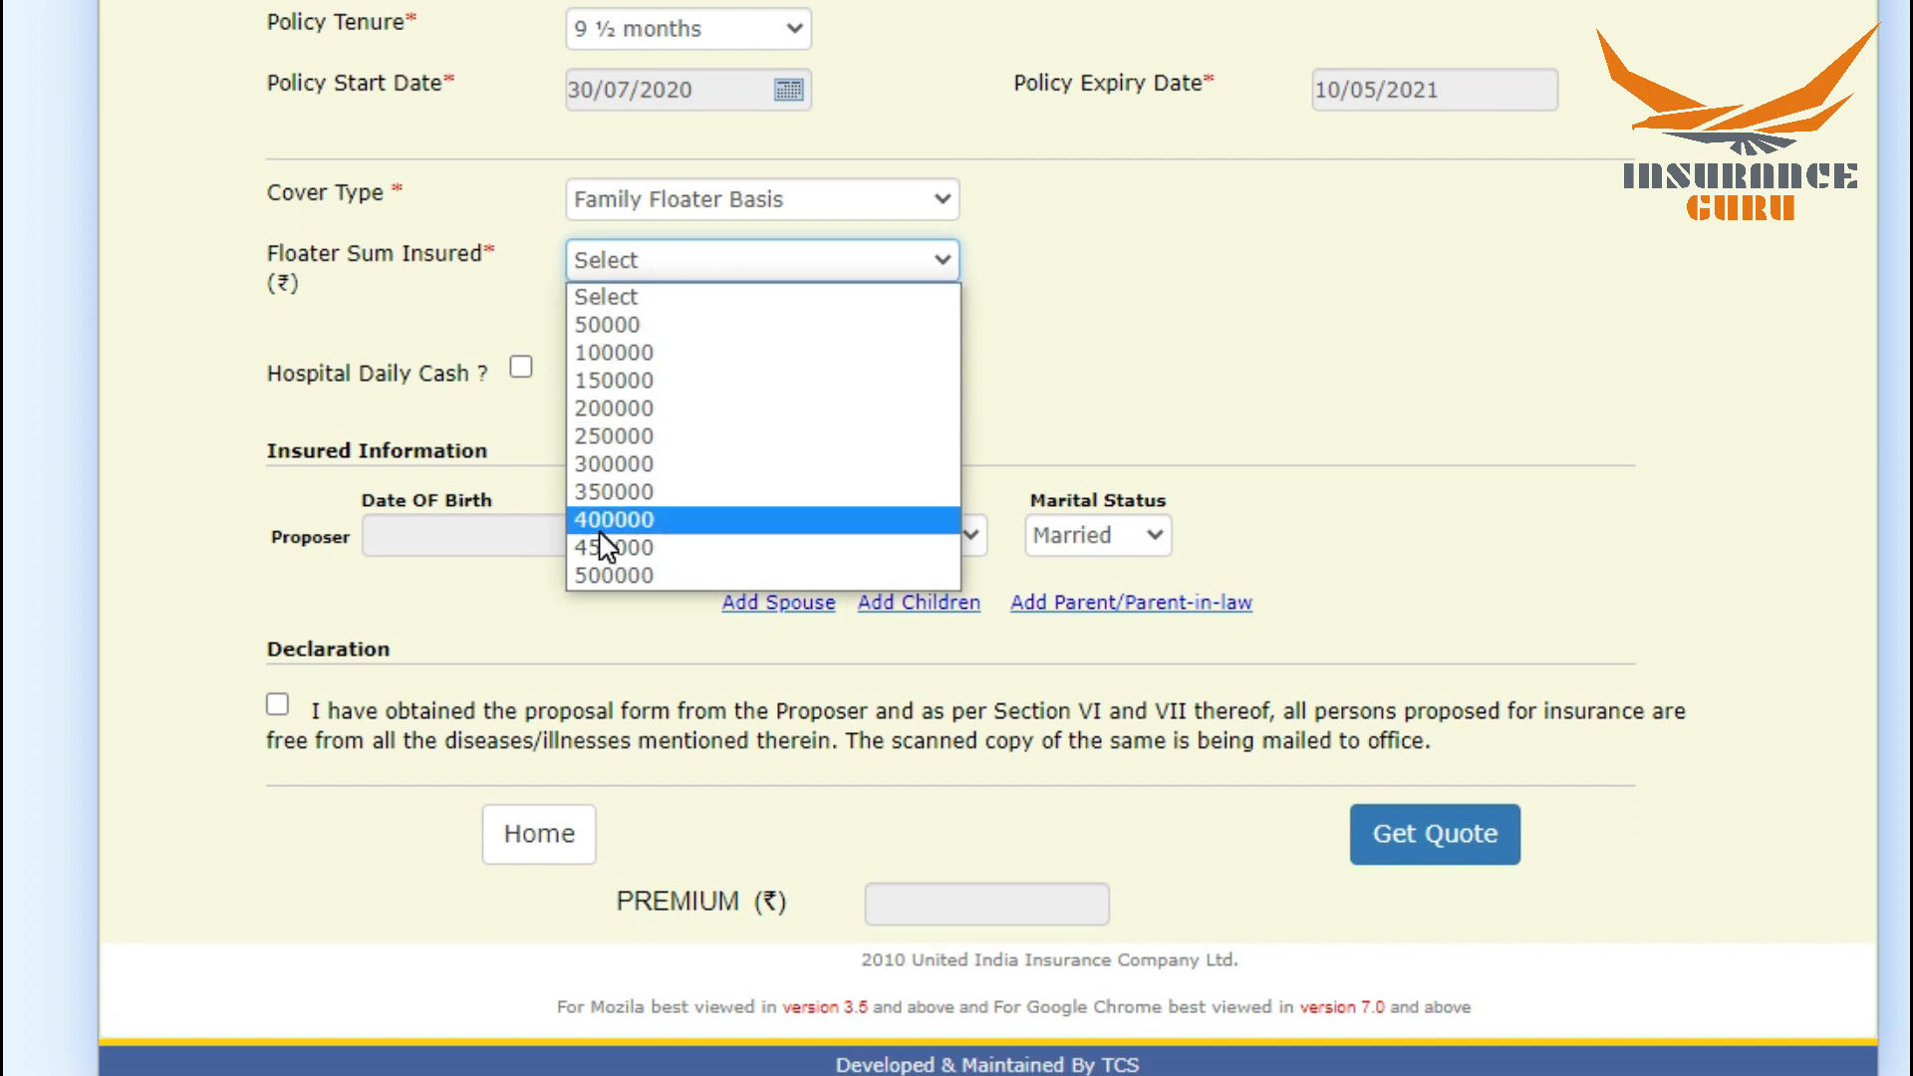
pyautogui.click(596, 580)
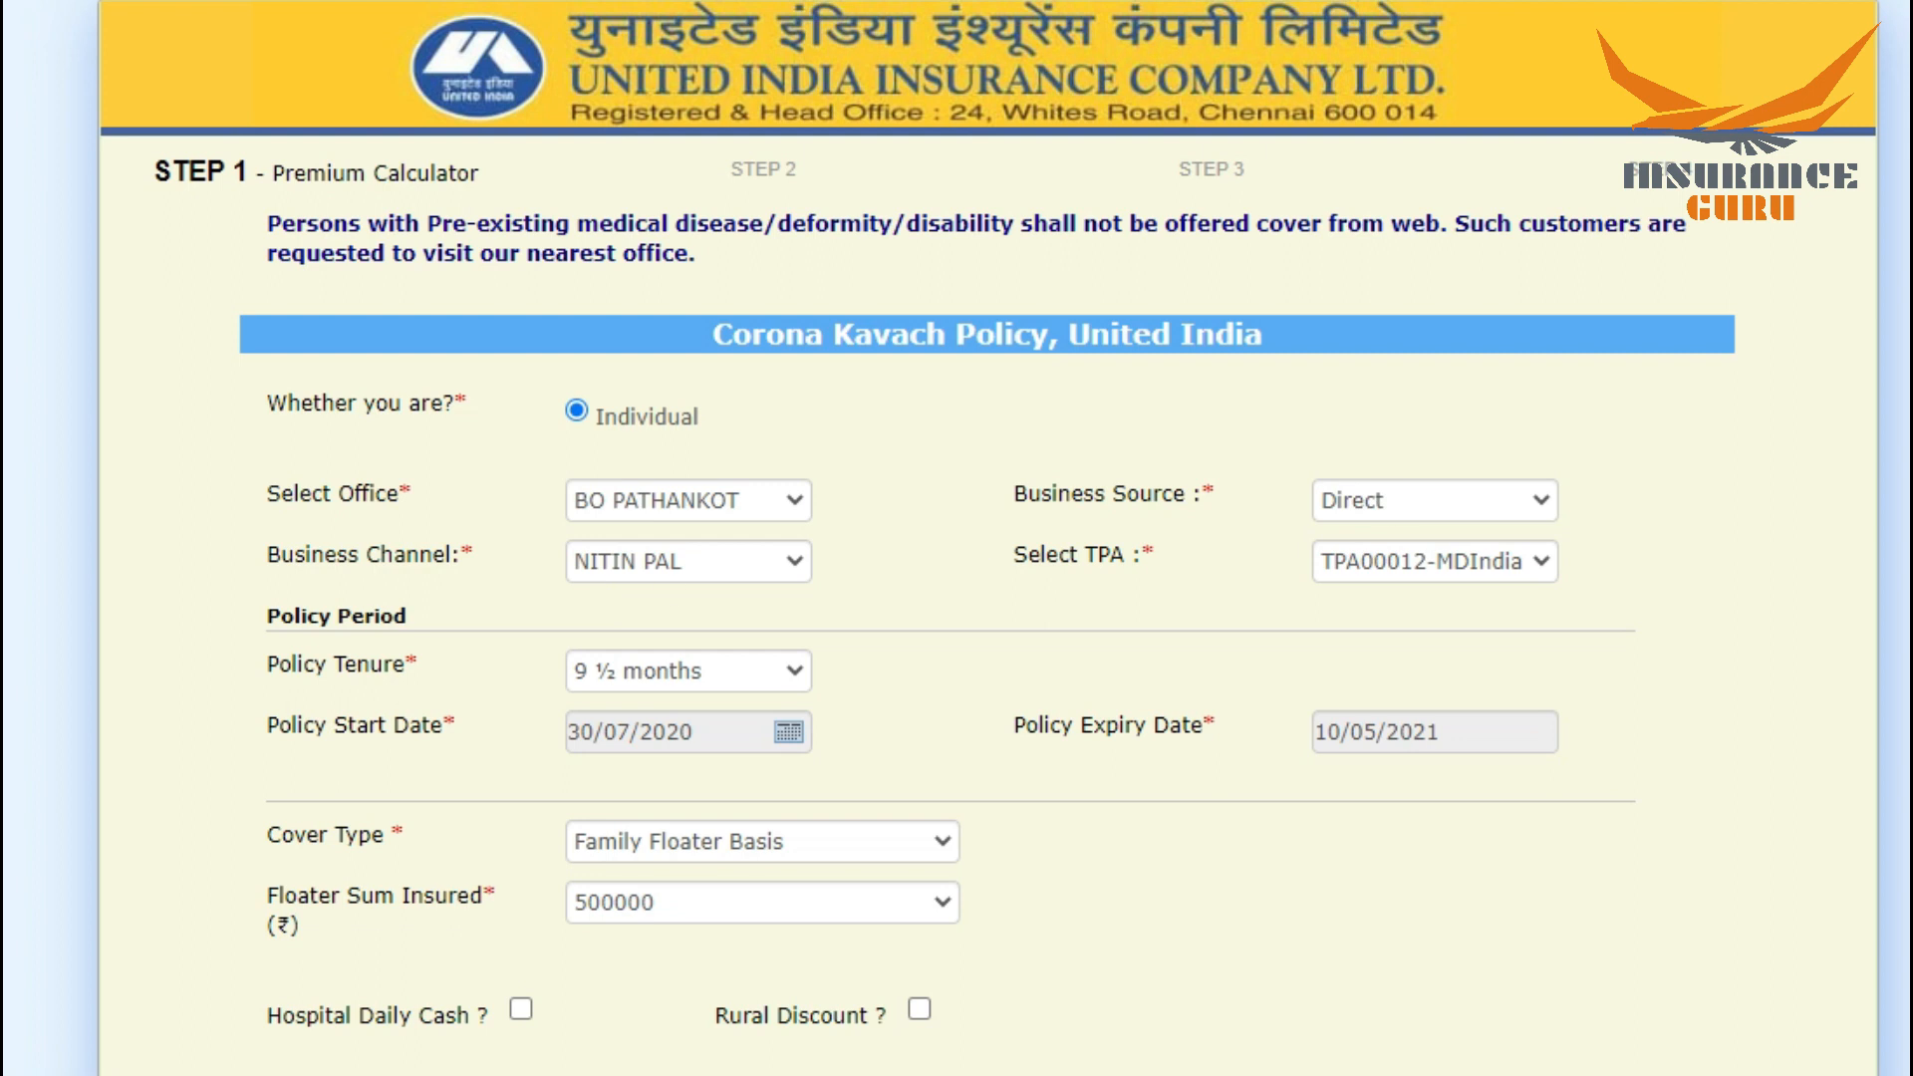
pyautogui.scroll(-6, 988, 539)
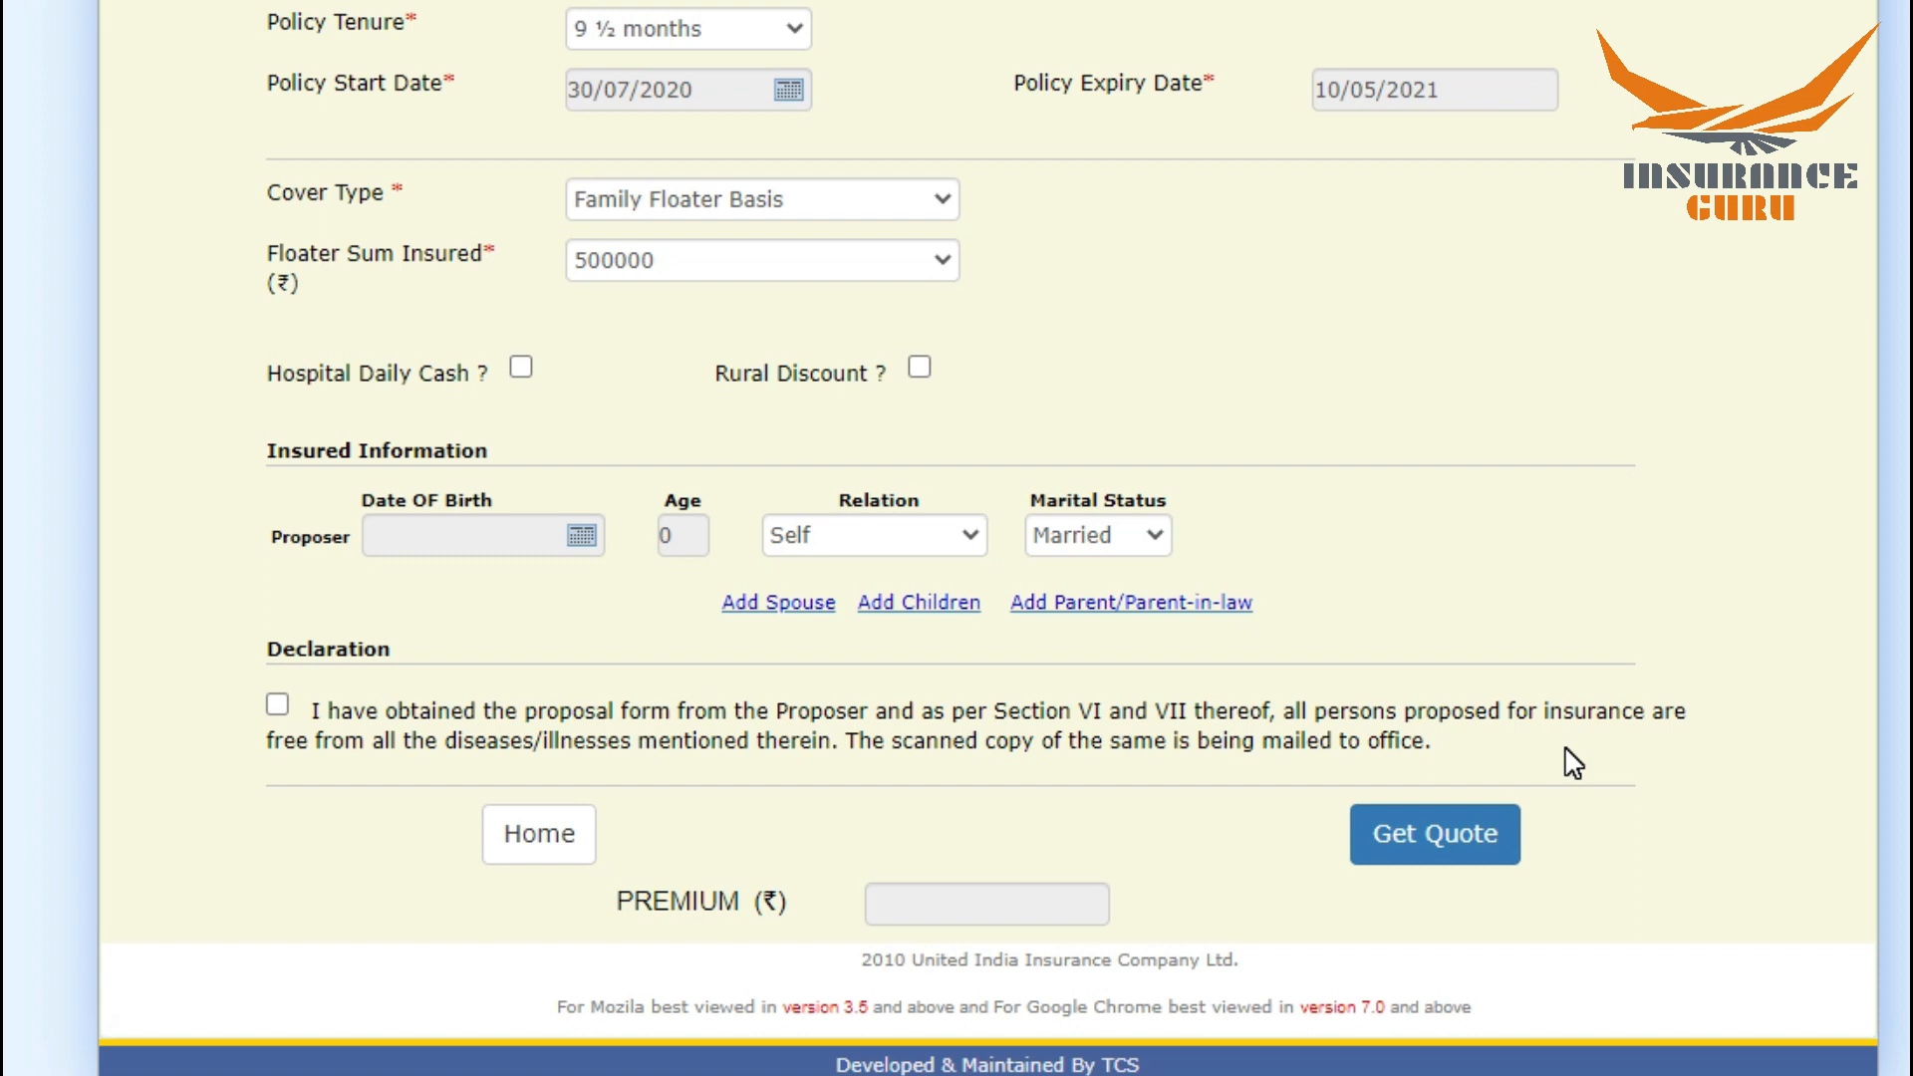
pyautogui.click(521, 370)
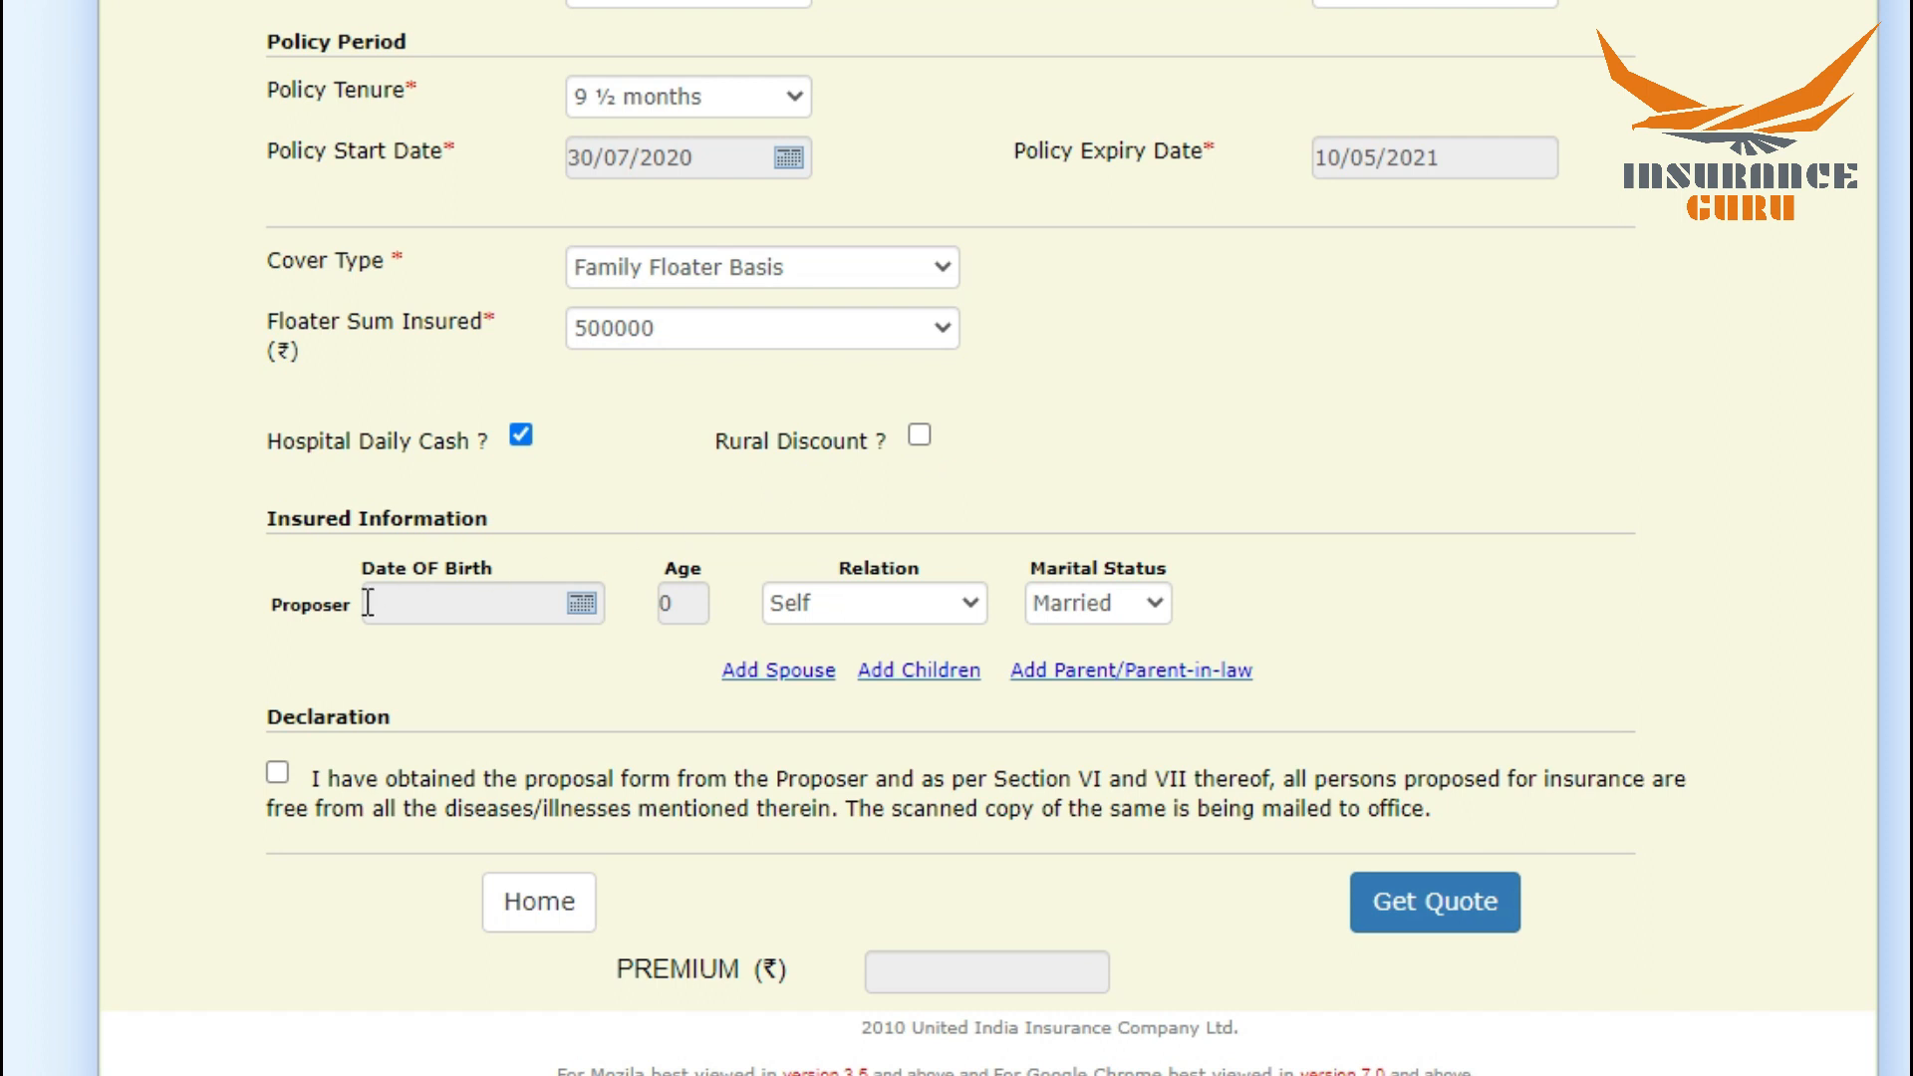
# Step: Enter the proposer's date of birth in the insured information
pyautogui.click(583, 605)
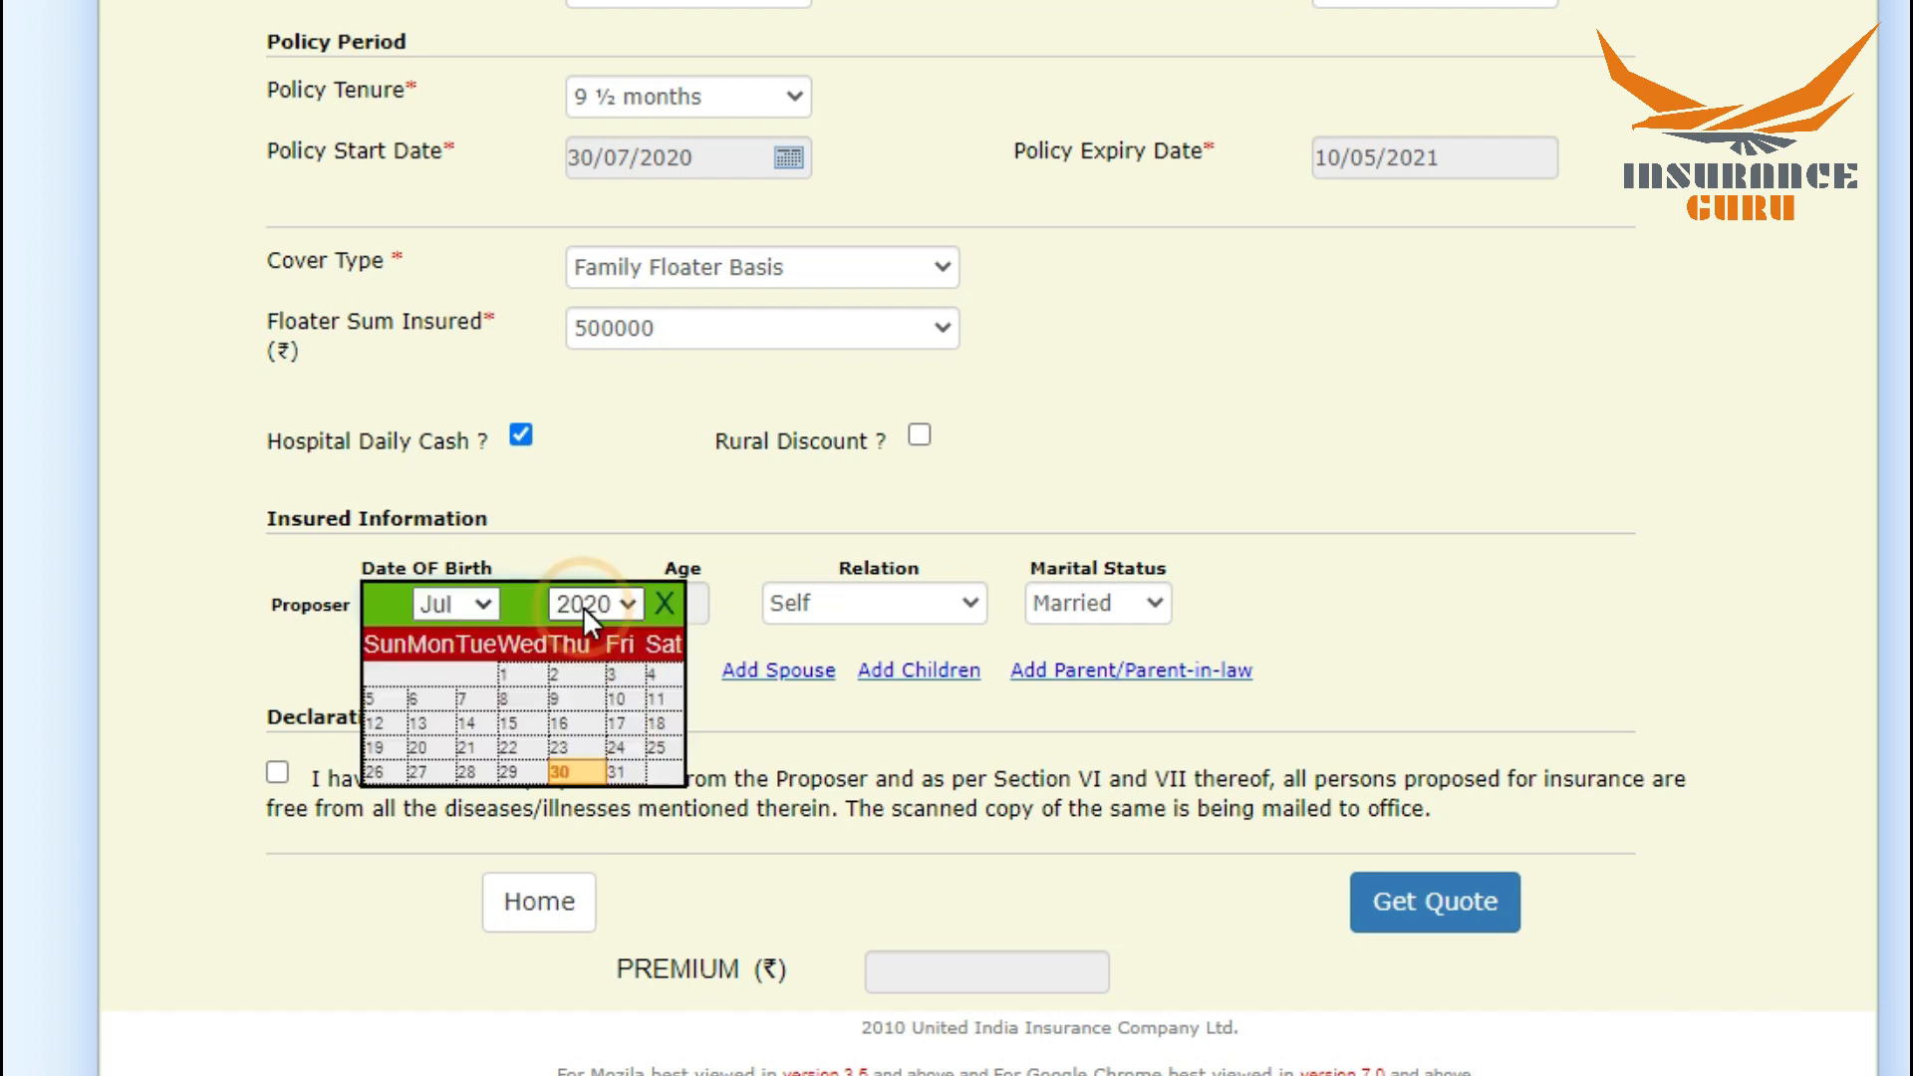
pyautogui.click(584, 605)
pyautogui.click(628, 570)
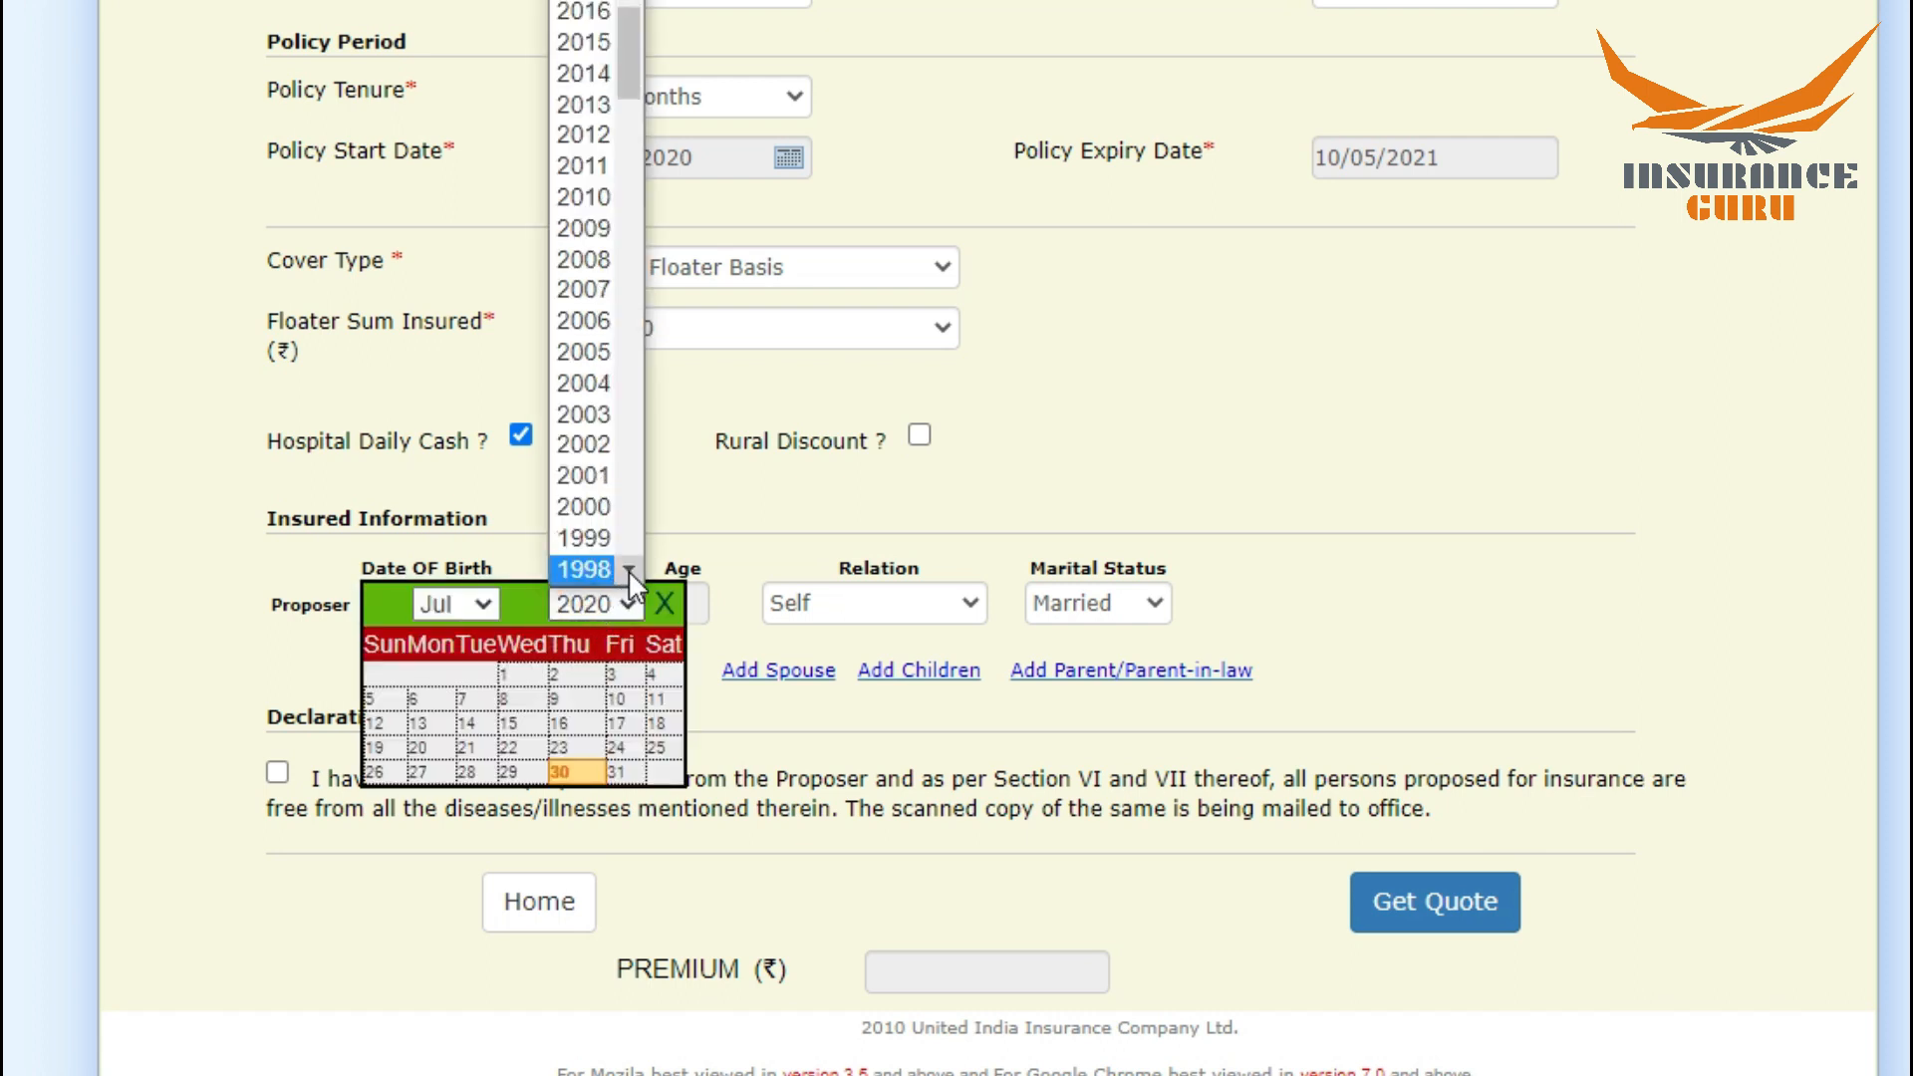
pyautogui.click(628, 570)
pyautogui.click(627, 570)
pyautogui.click(627, 570)
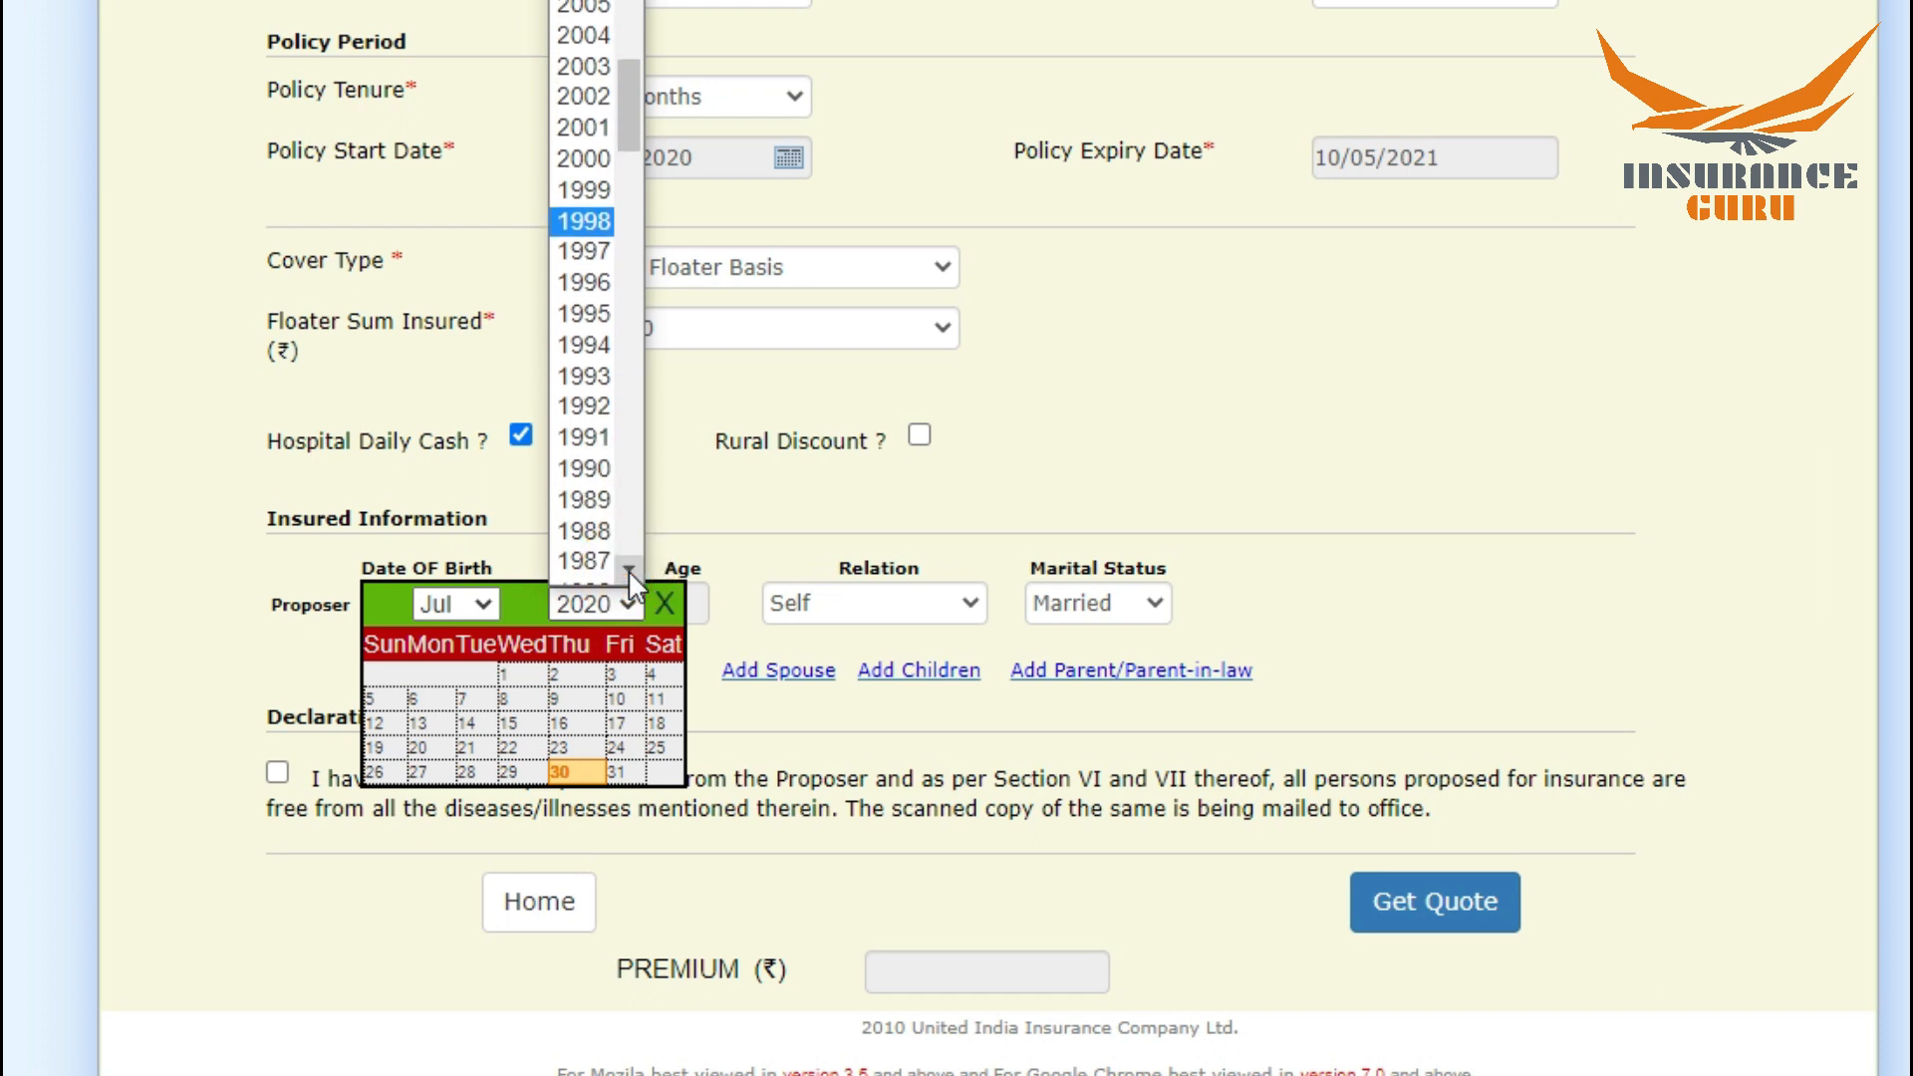
pyautogui.click(627, 570)
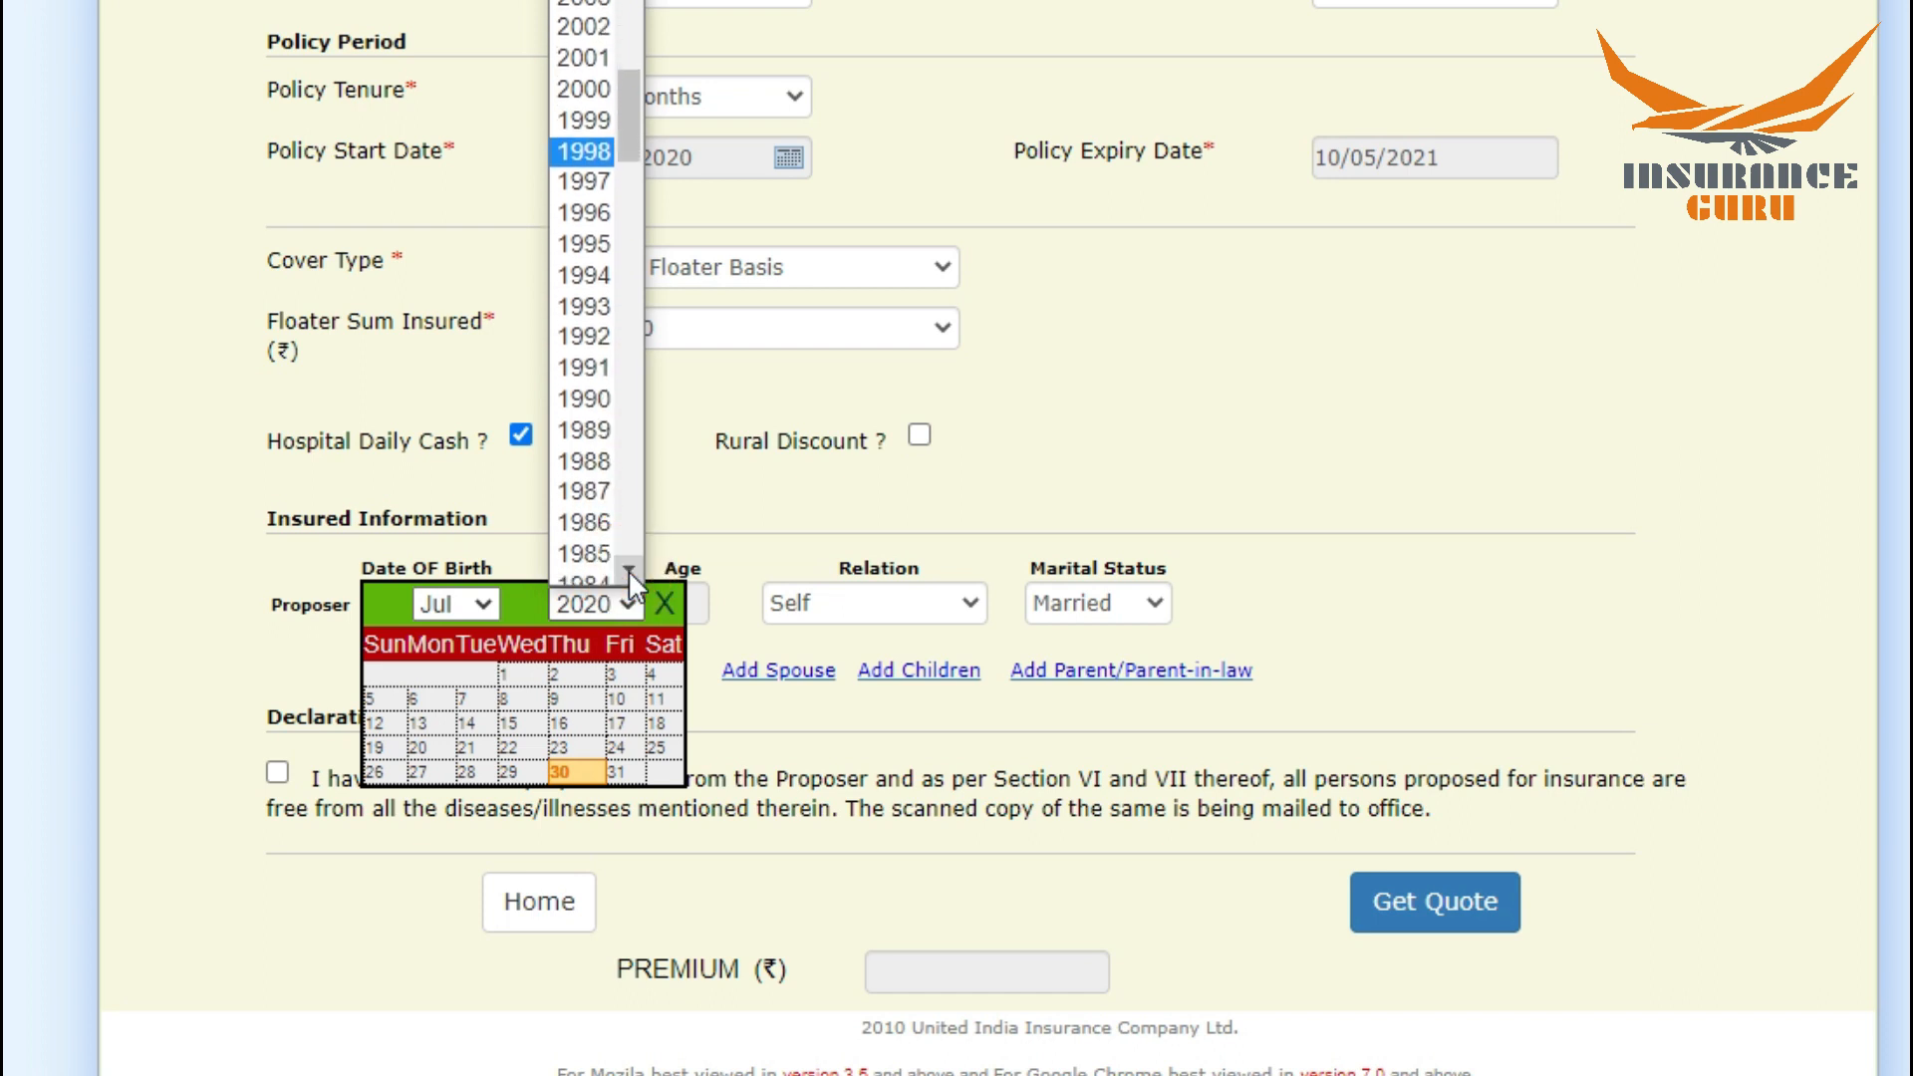
pyautogui.click(590, 521)
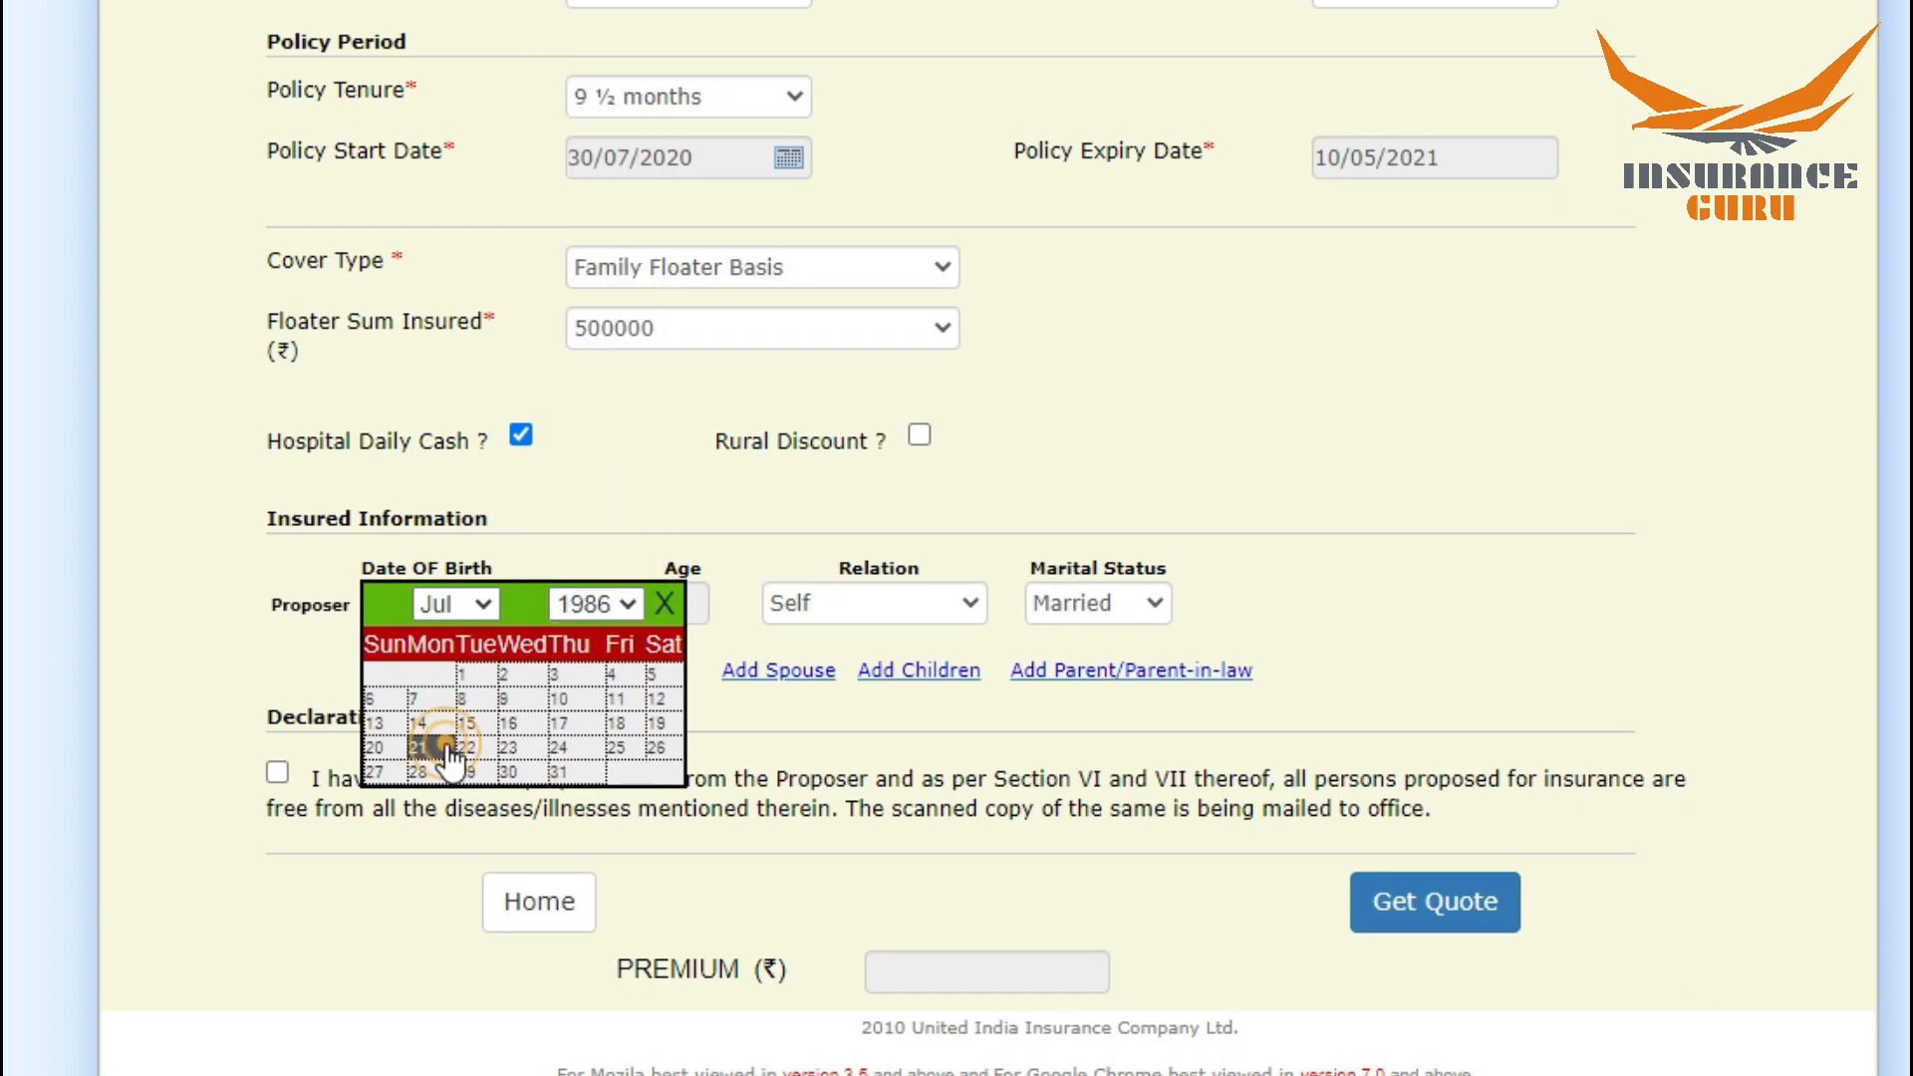
pyautogui.click(439, 748)
# Step: Add a spouse to the insured information and enter the spouse's date of birth
pyautogui.scroll(-1, 773, 678)
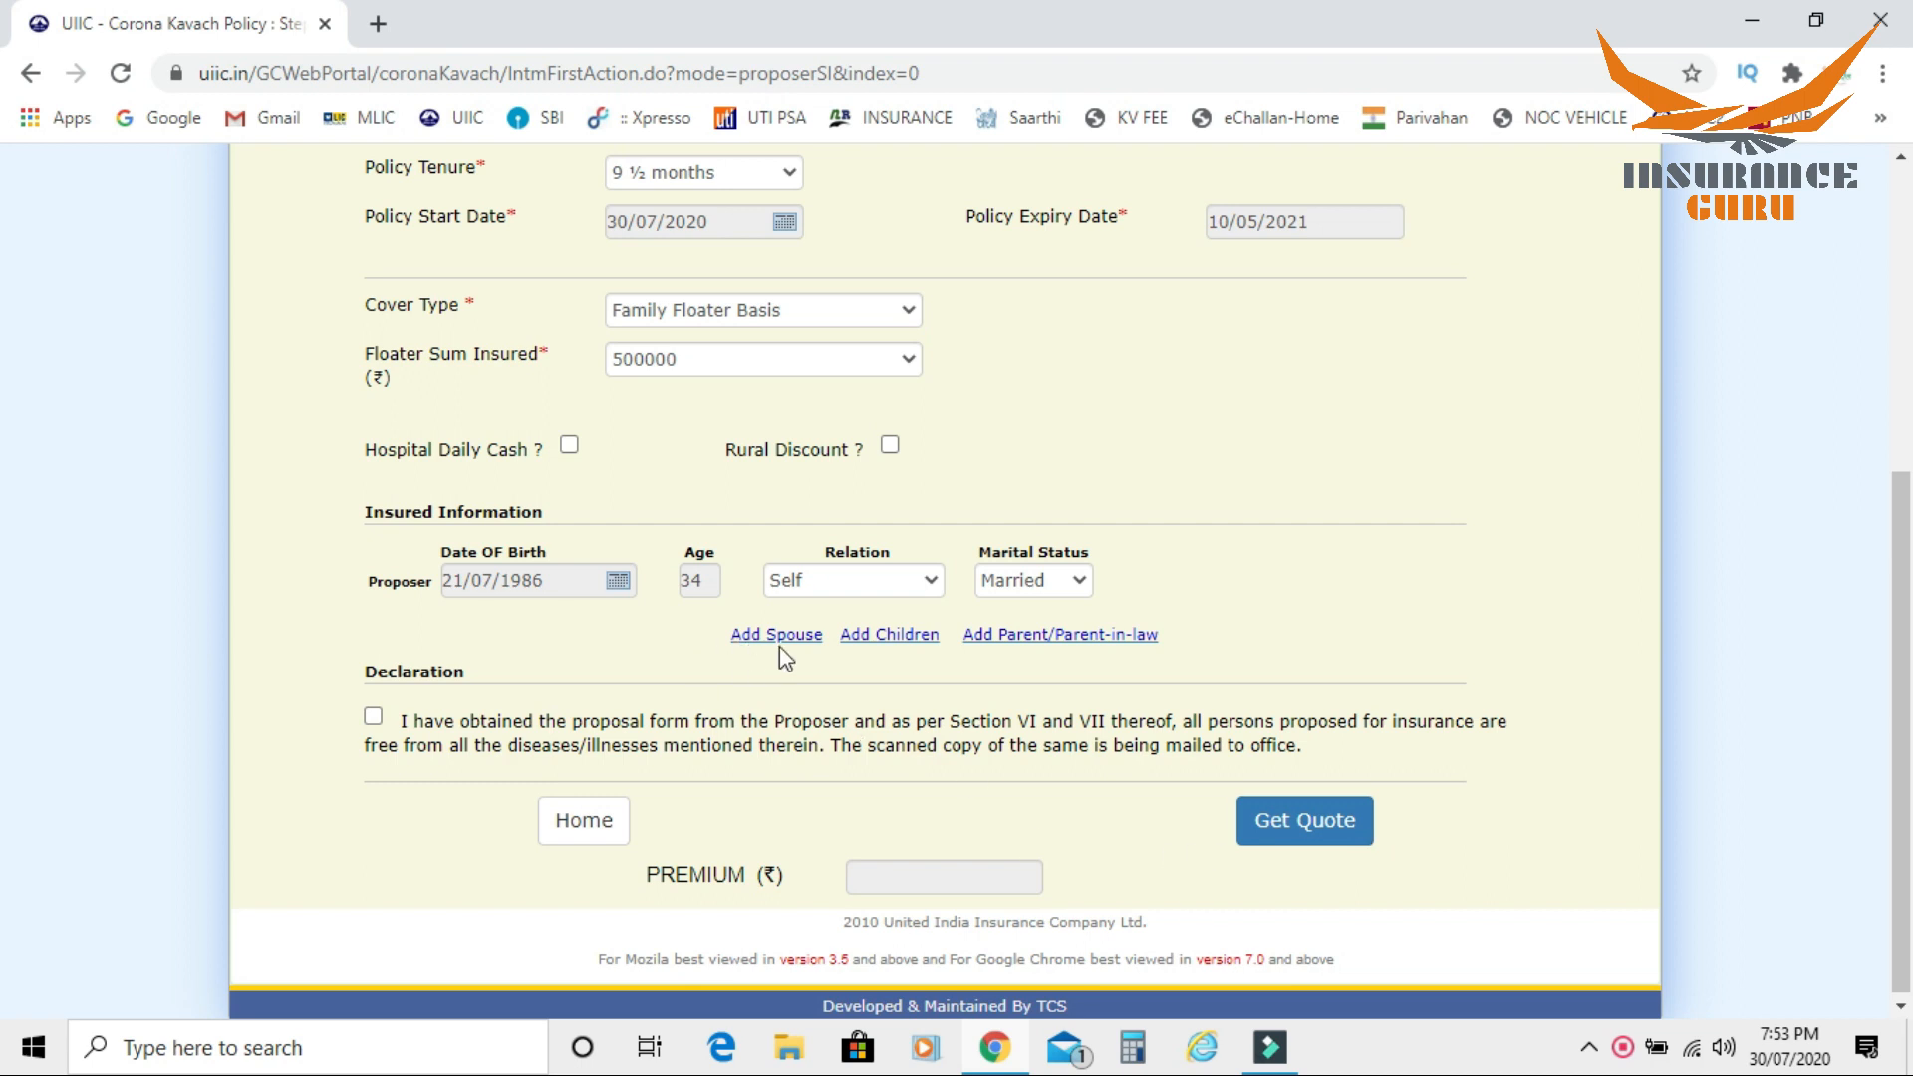
pyautogui.click(761, 637)
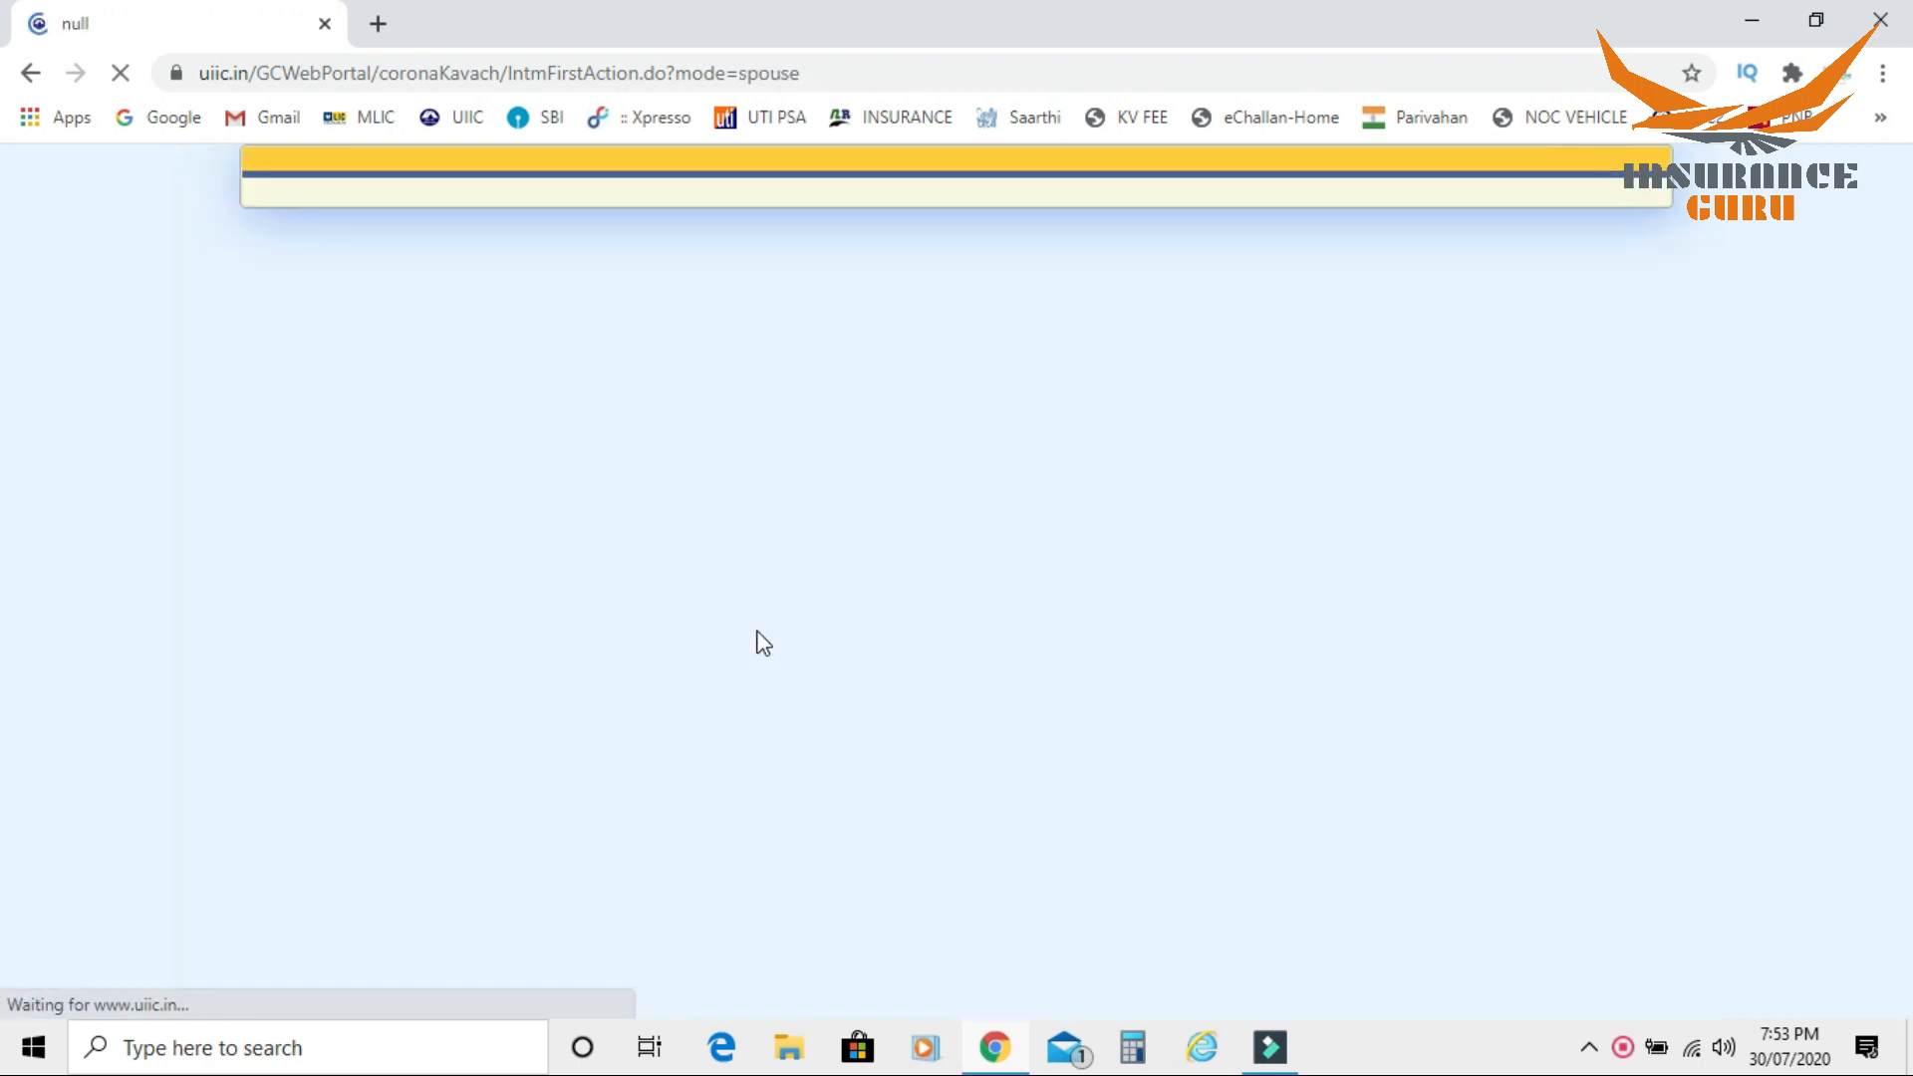
pyautogui.moveTo(1905, 344); pyautogui.dragTo(1903, 613)
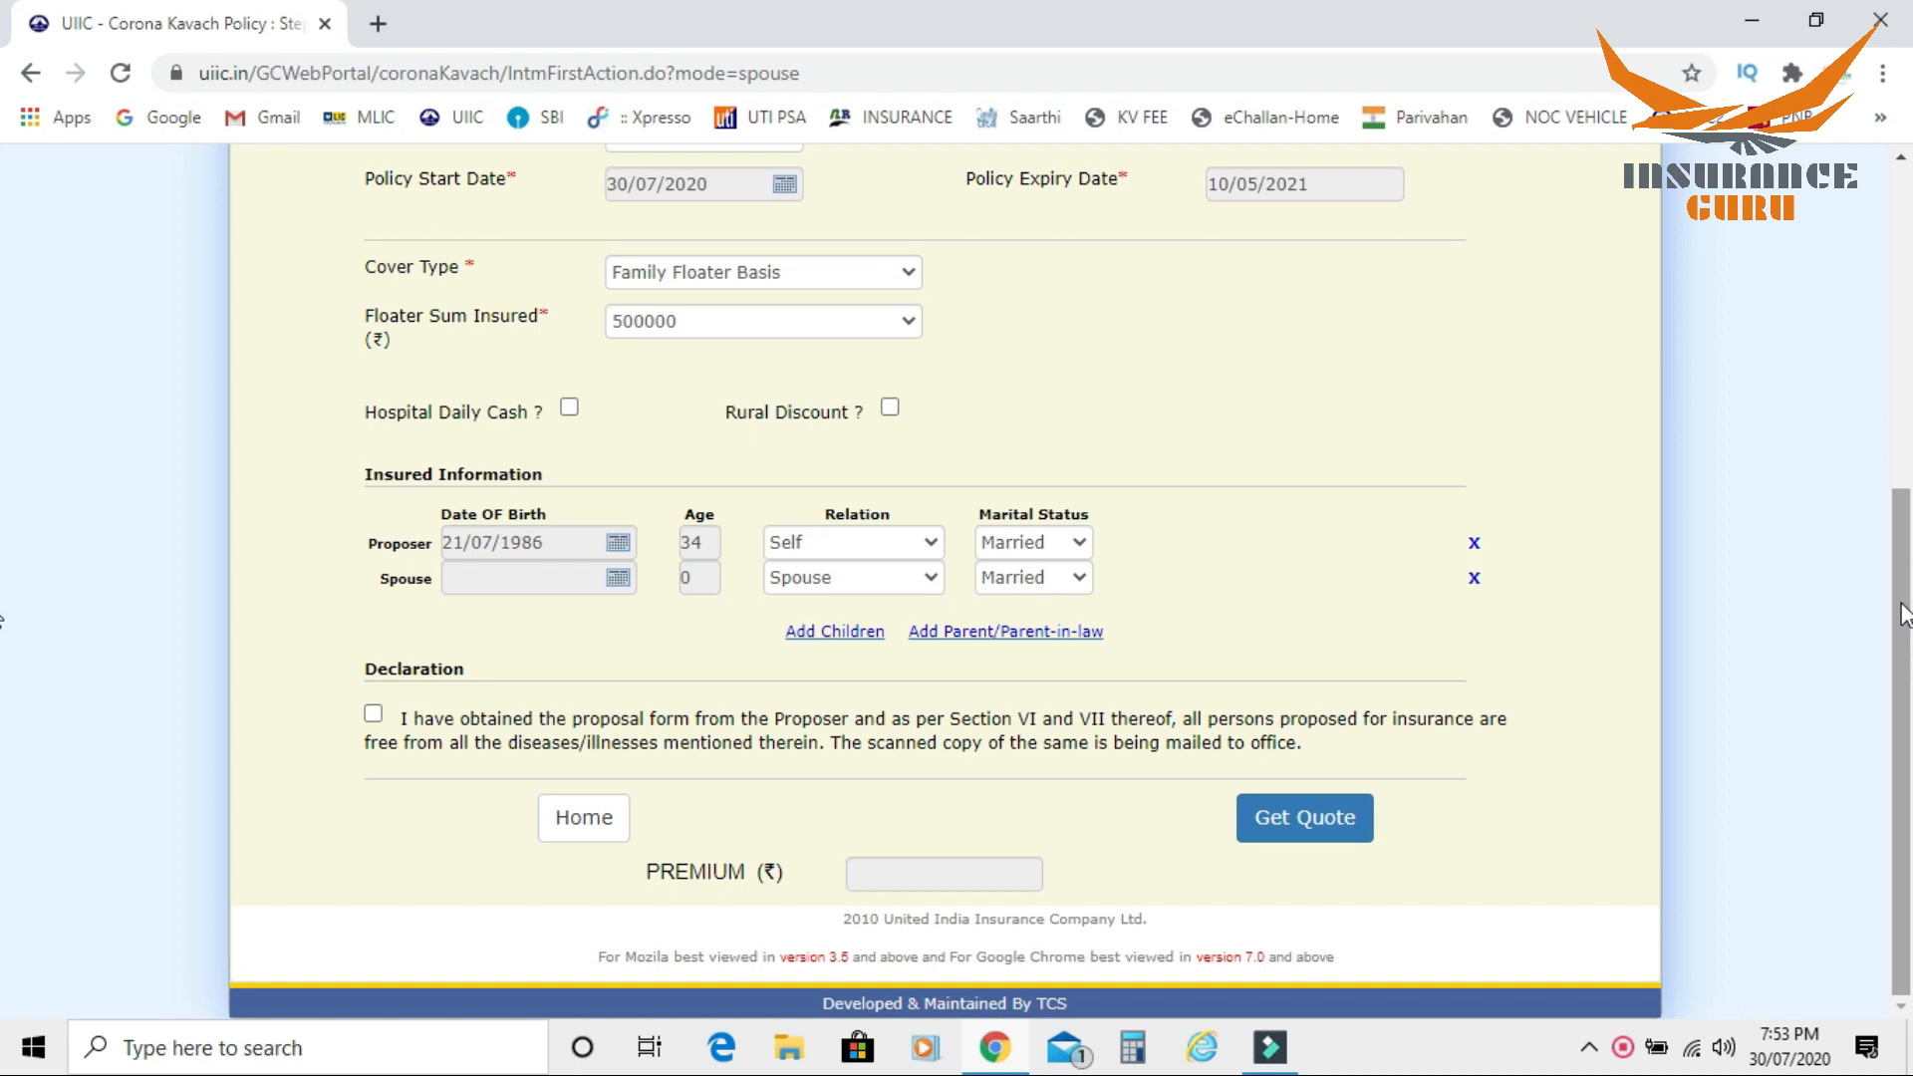
pyautogui.click(617, 579)
pyautogui.click(638, 578)
pyautogui.click(657, 548)
pyautogui.click(659, 546)
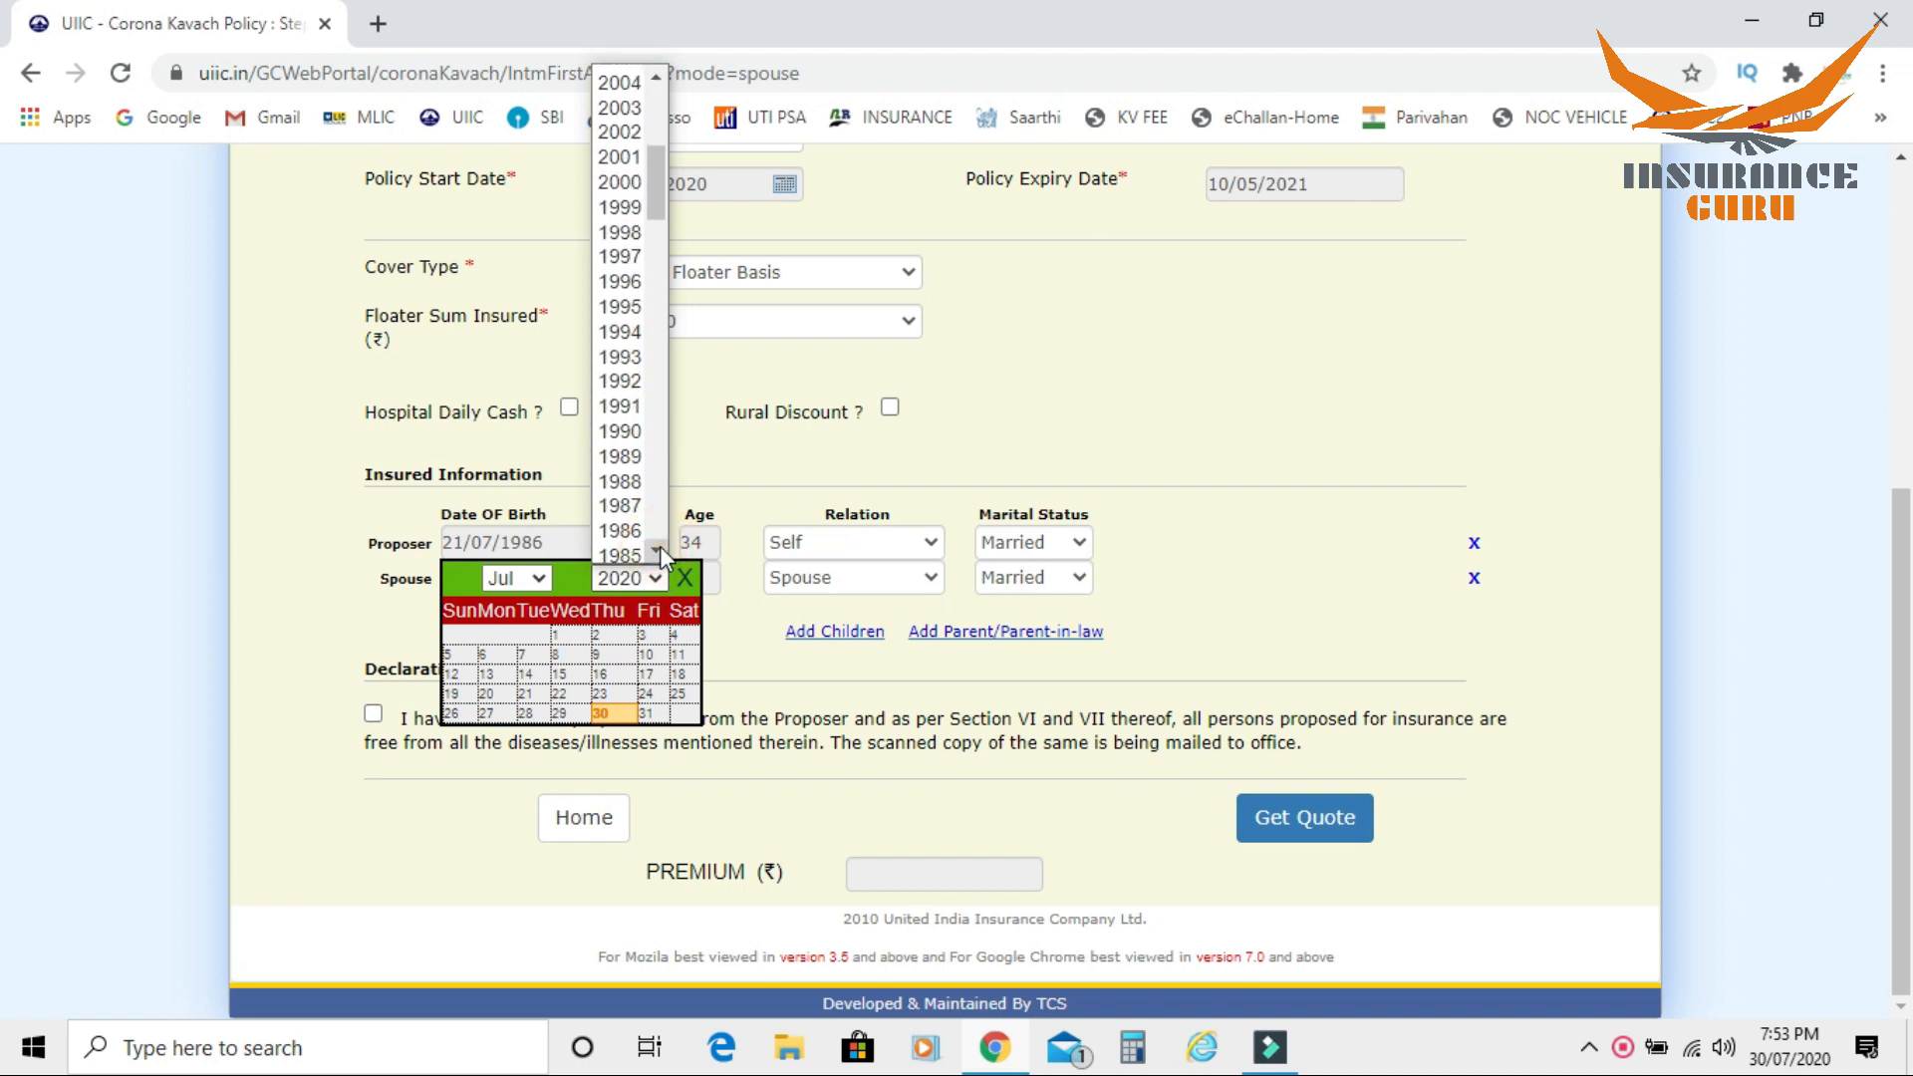
pyautogui.click(622, 432)
pyautogui.click(531, 678)
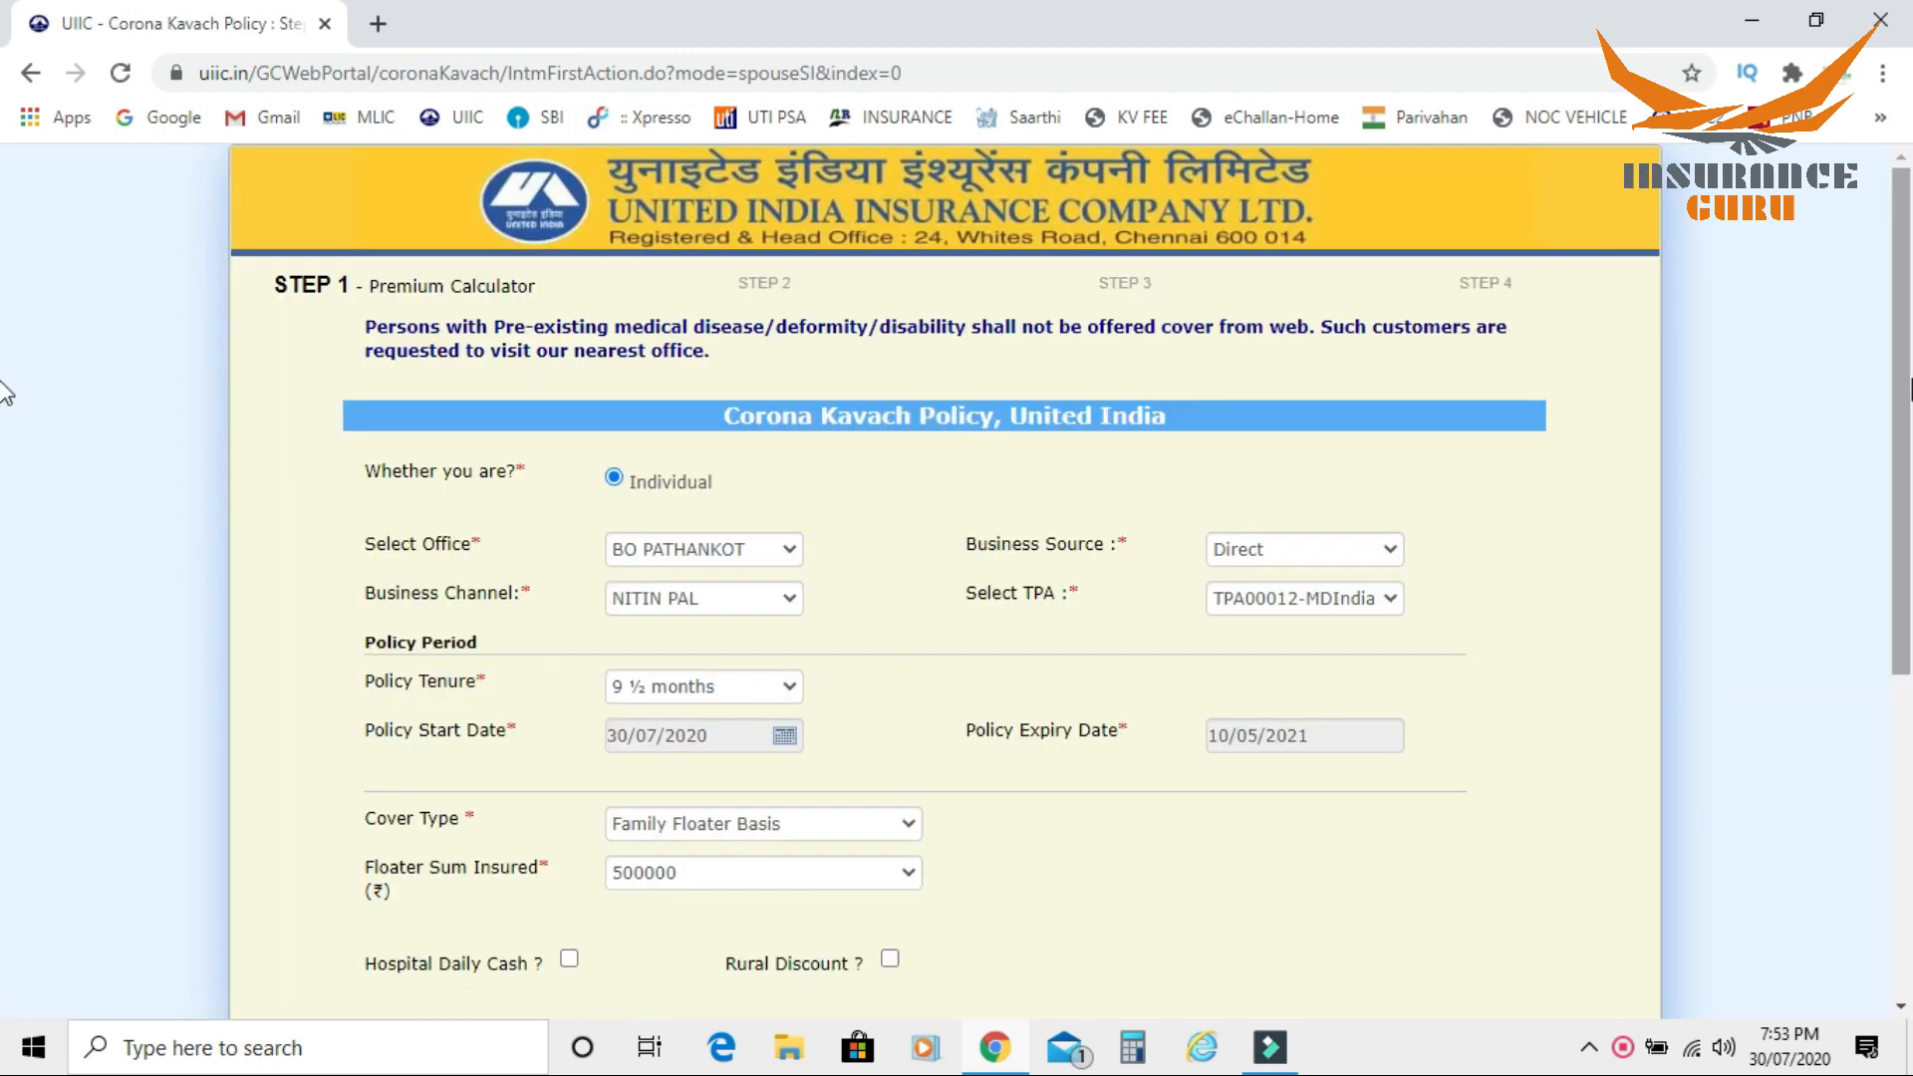
# Step: Accept the declaration that the proposal form was obtained and all persons proposed for insurance are free from the mentioned illnesses
pyautogui.moveTo(1905, 394); pyautogui.dragTo(1906, 626)
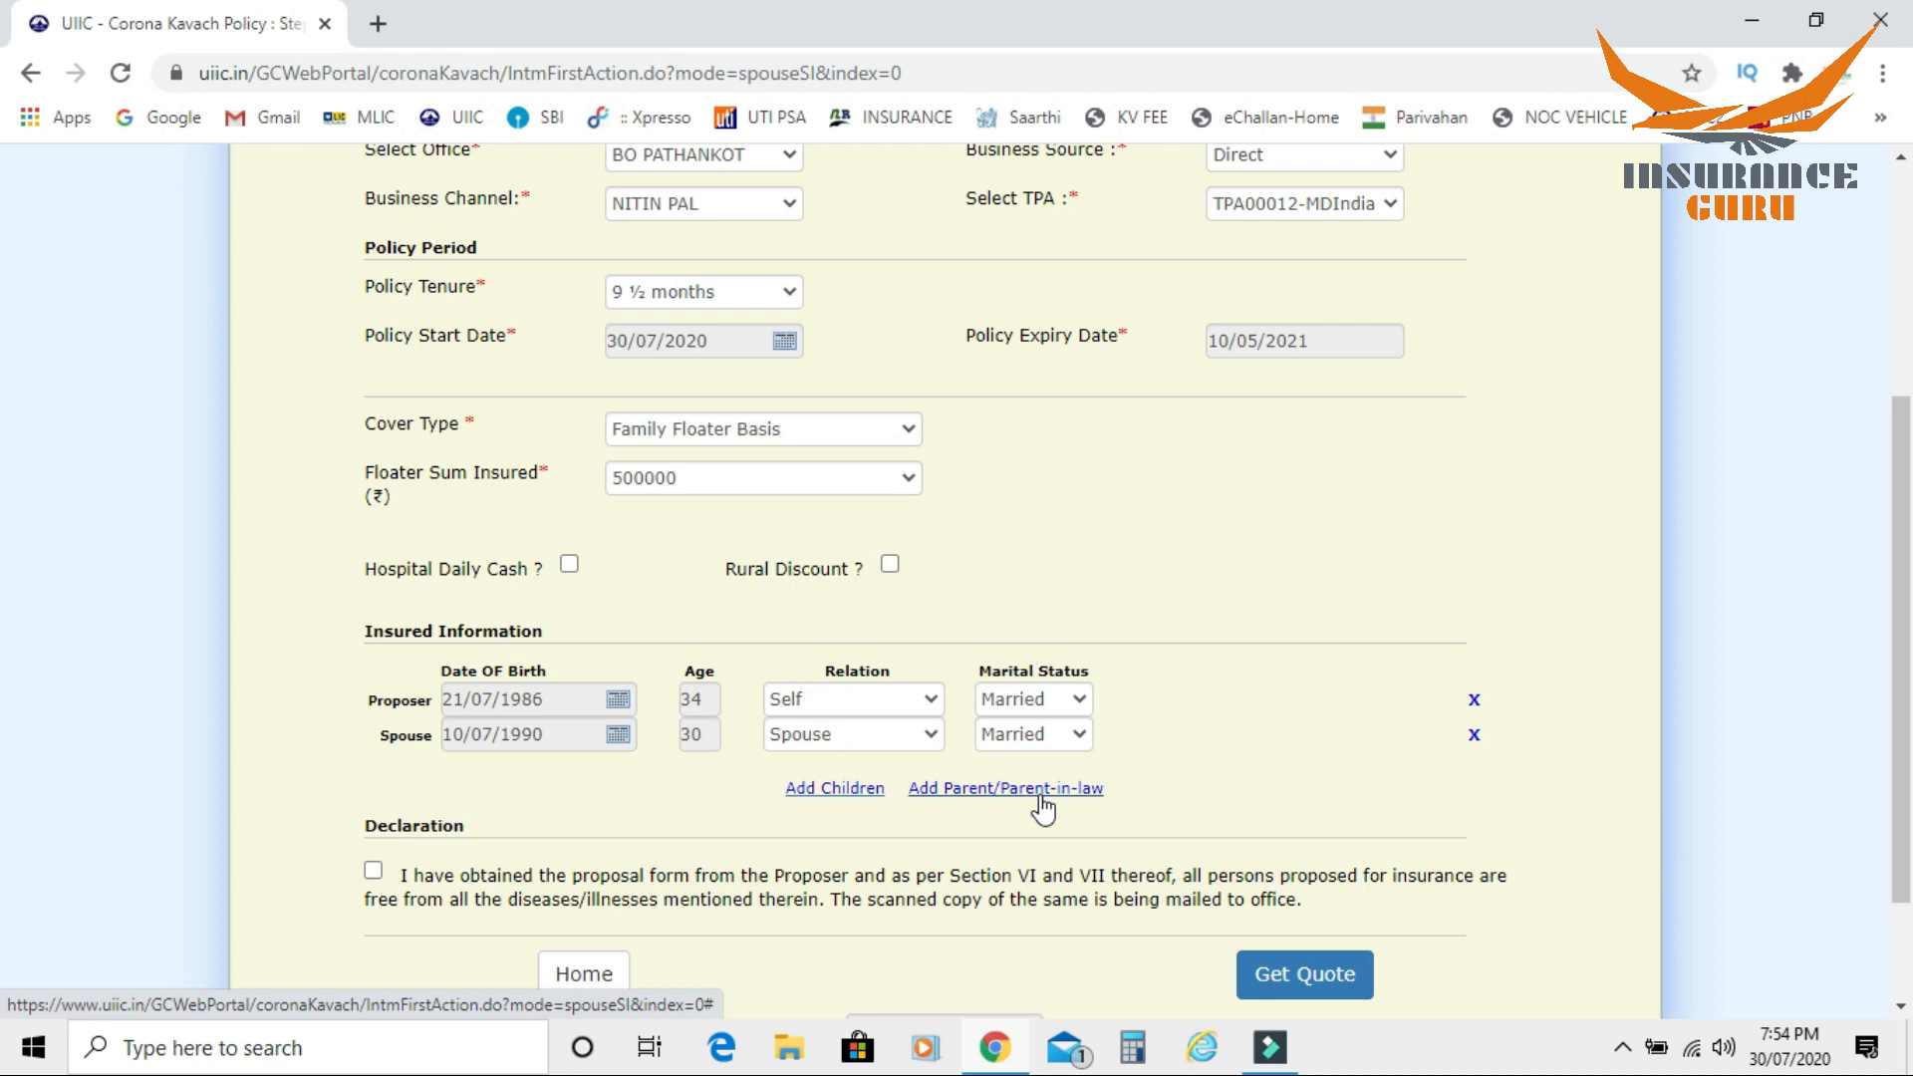
pyautogui.scroll(-2, 1043, 809)
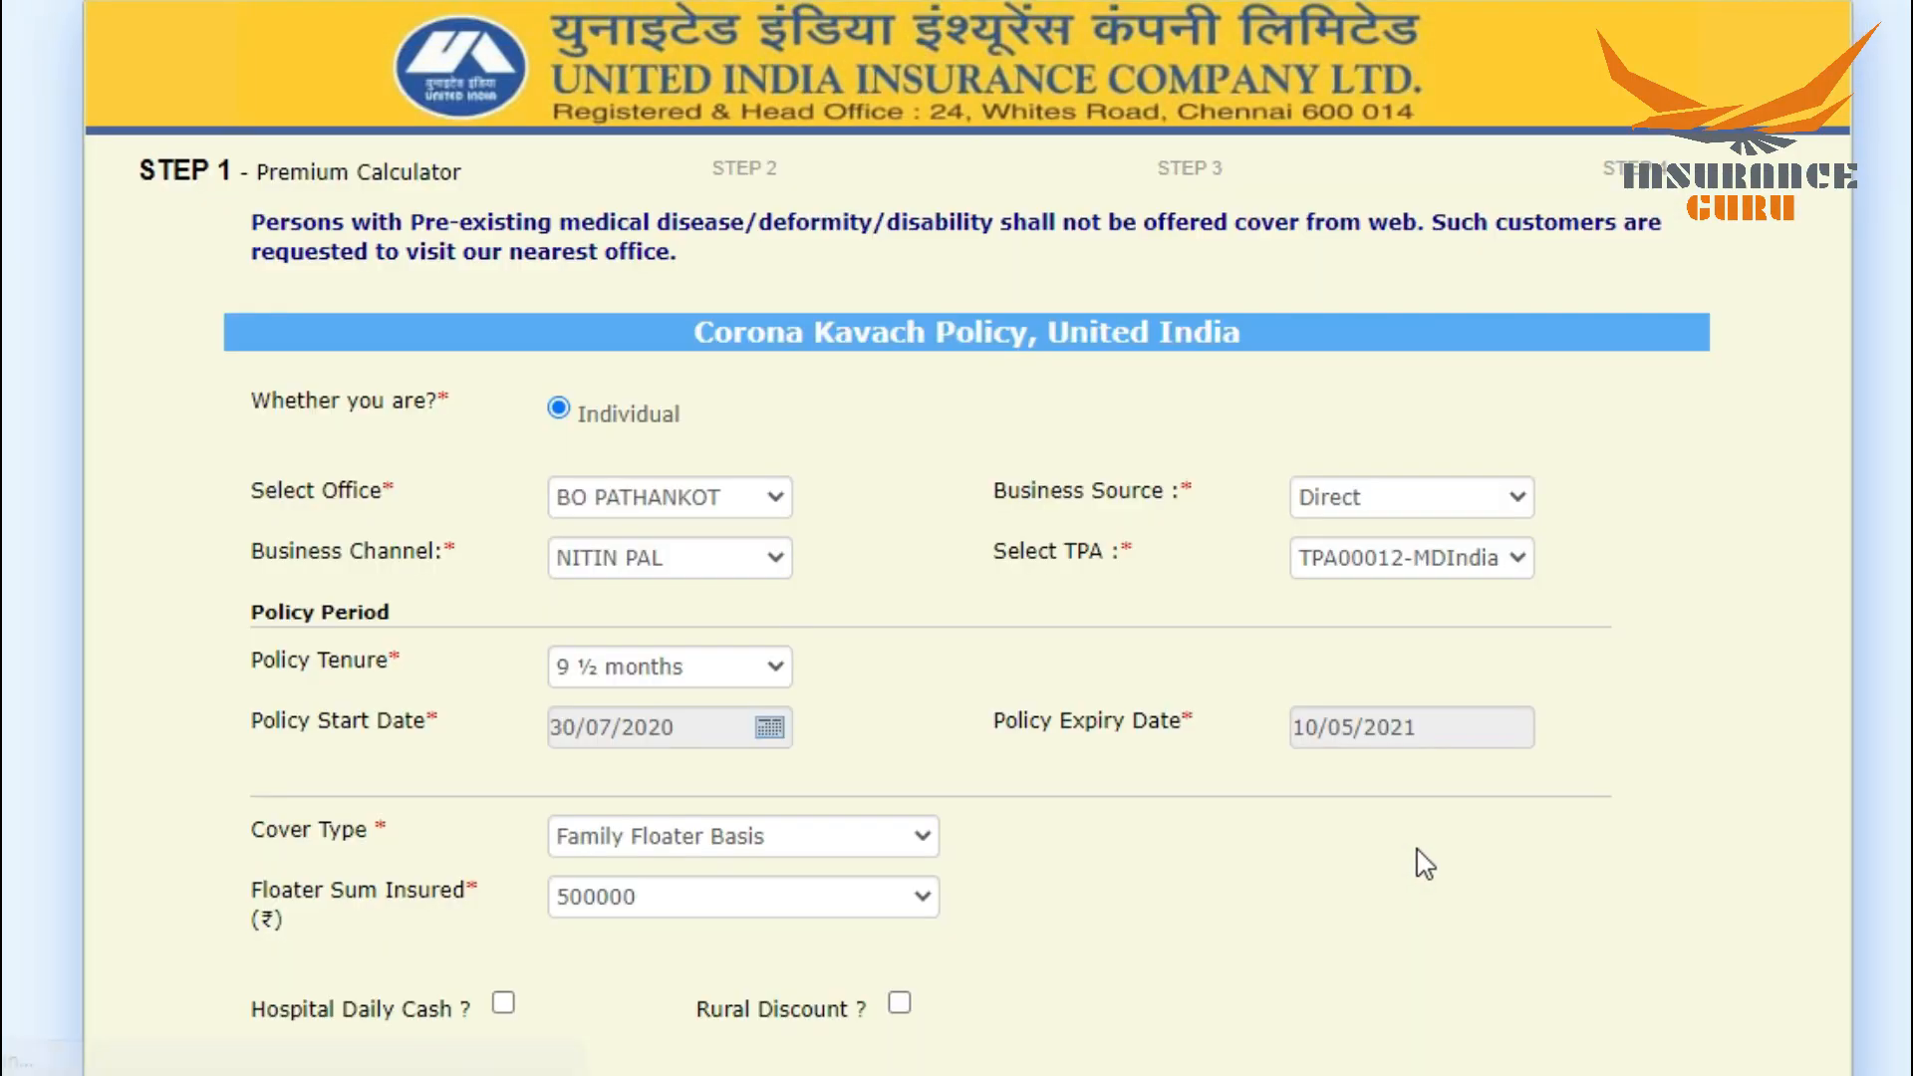
pyautogui.scroll(-6, 1397, 975)
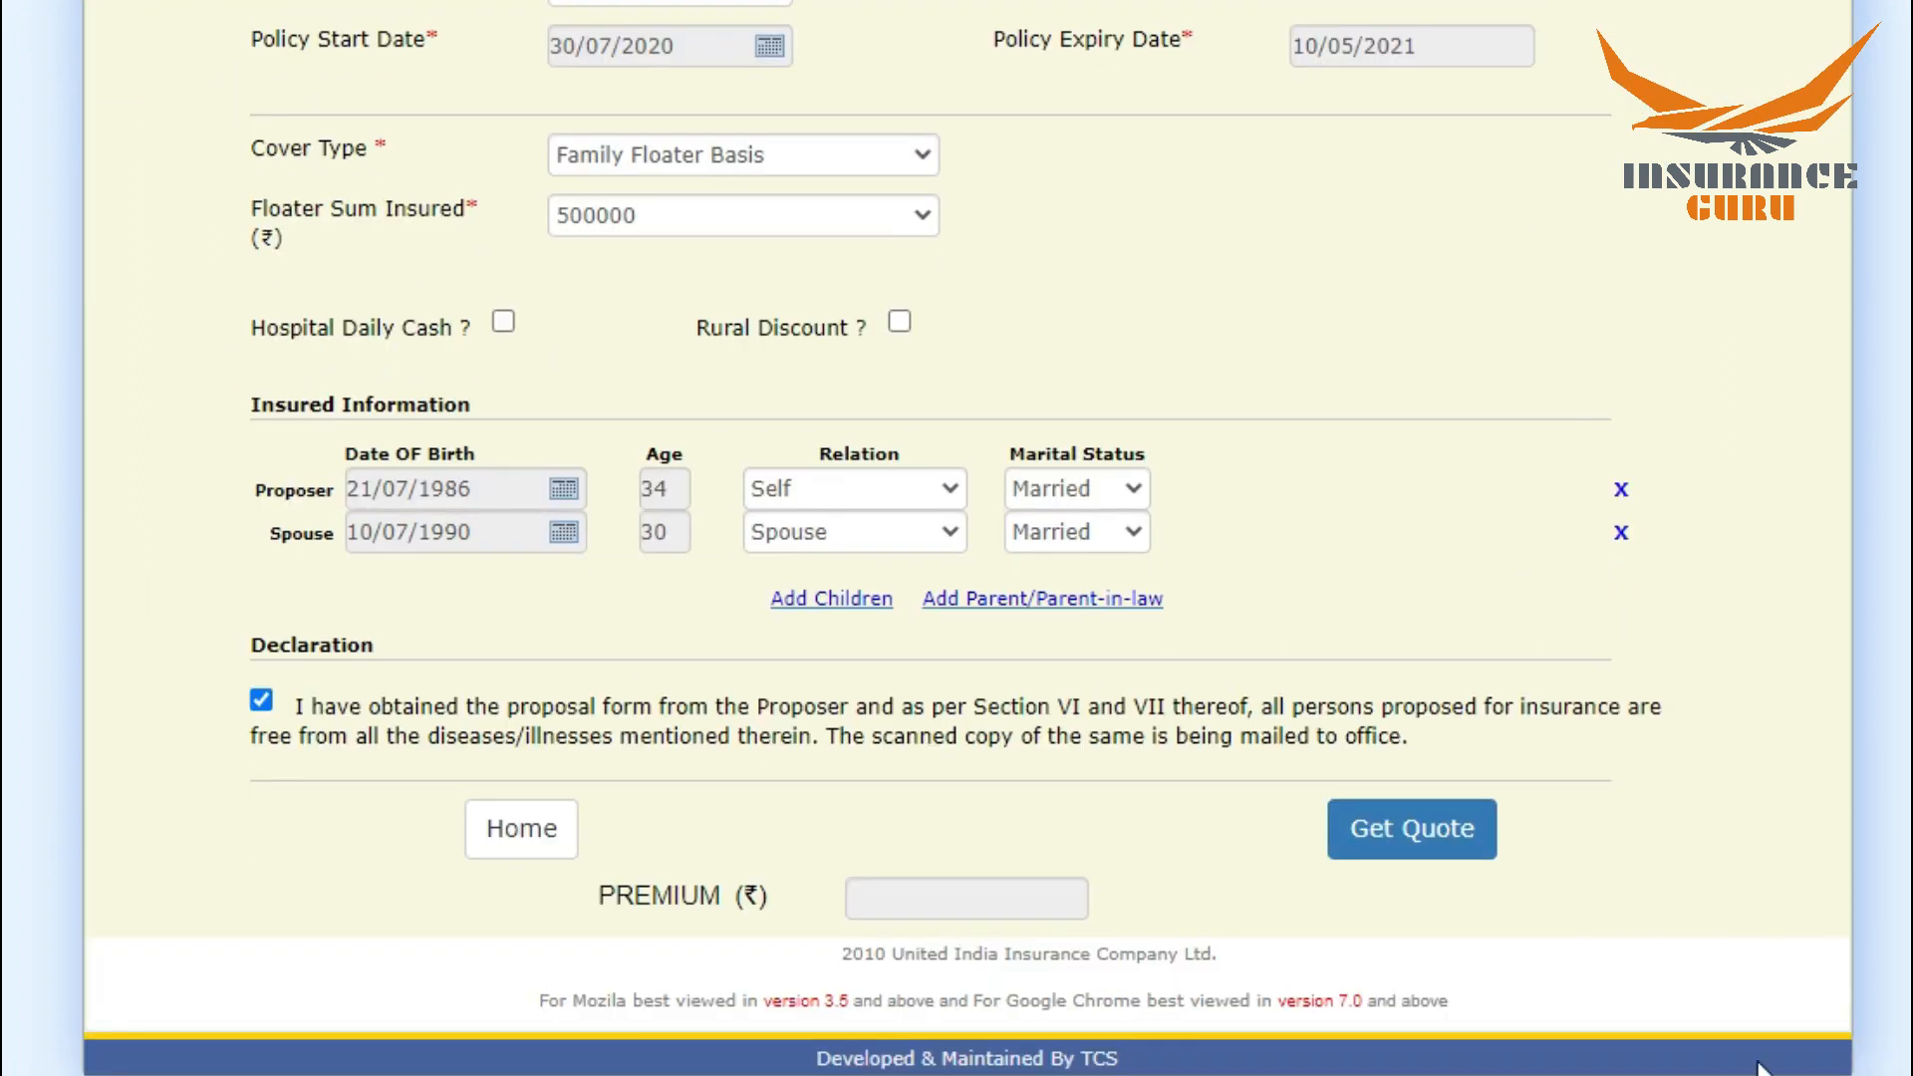
# Step: Get the premium quote for the family floater policy, then save it and continue to Step 2
pyautogui.click(1428, 835)
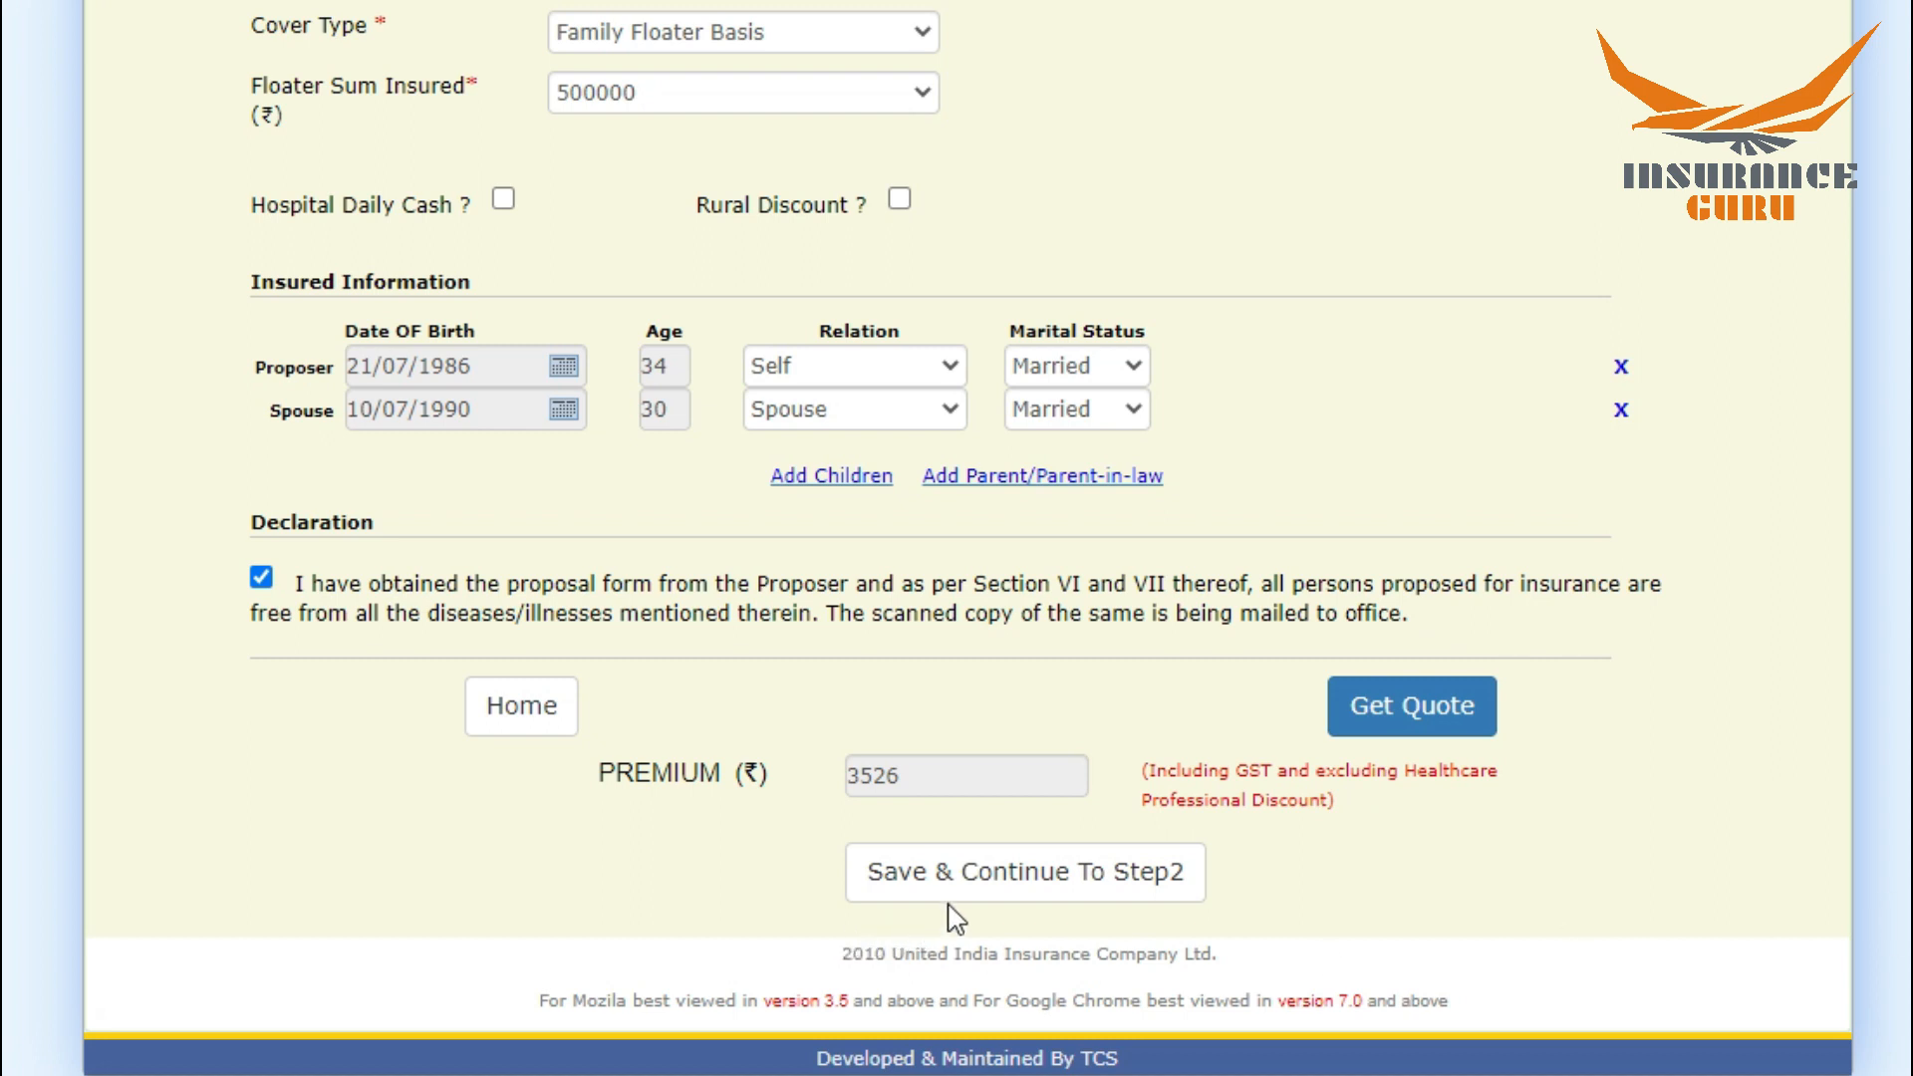
pyautogui.click(1100, 889)
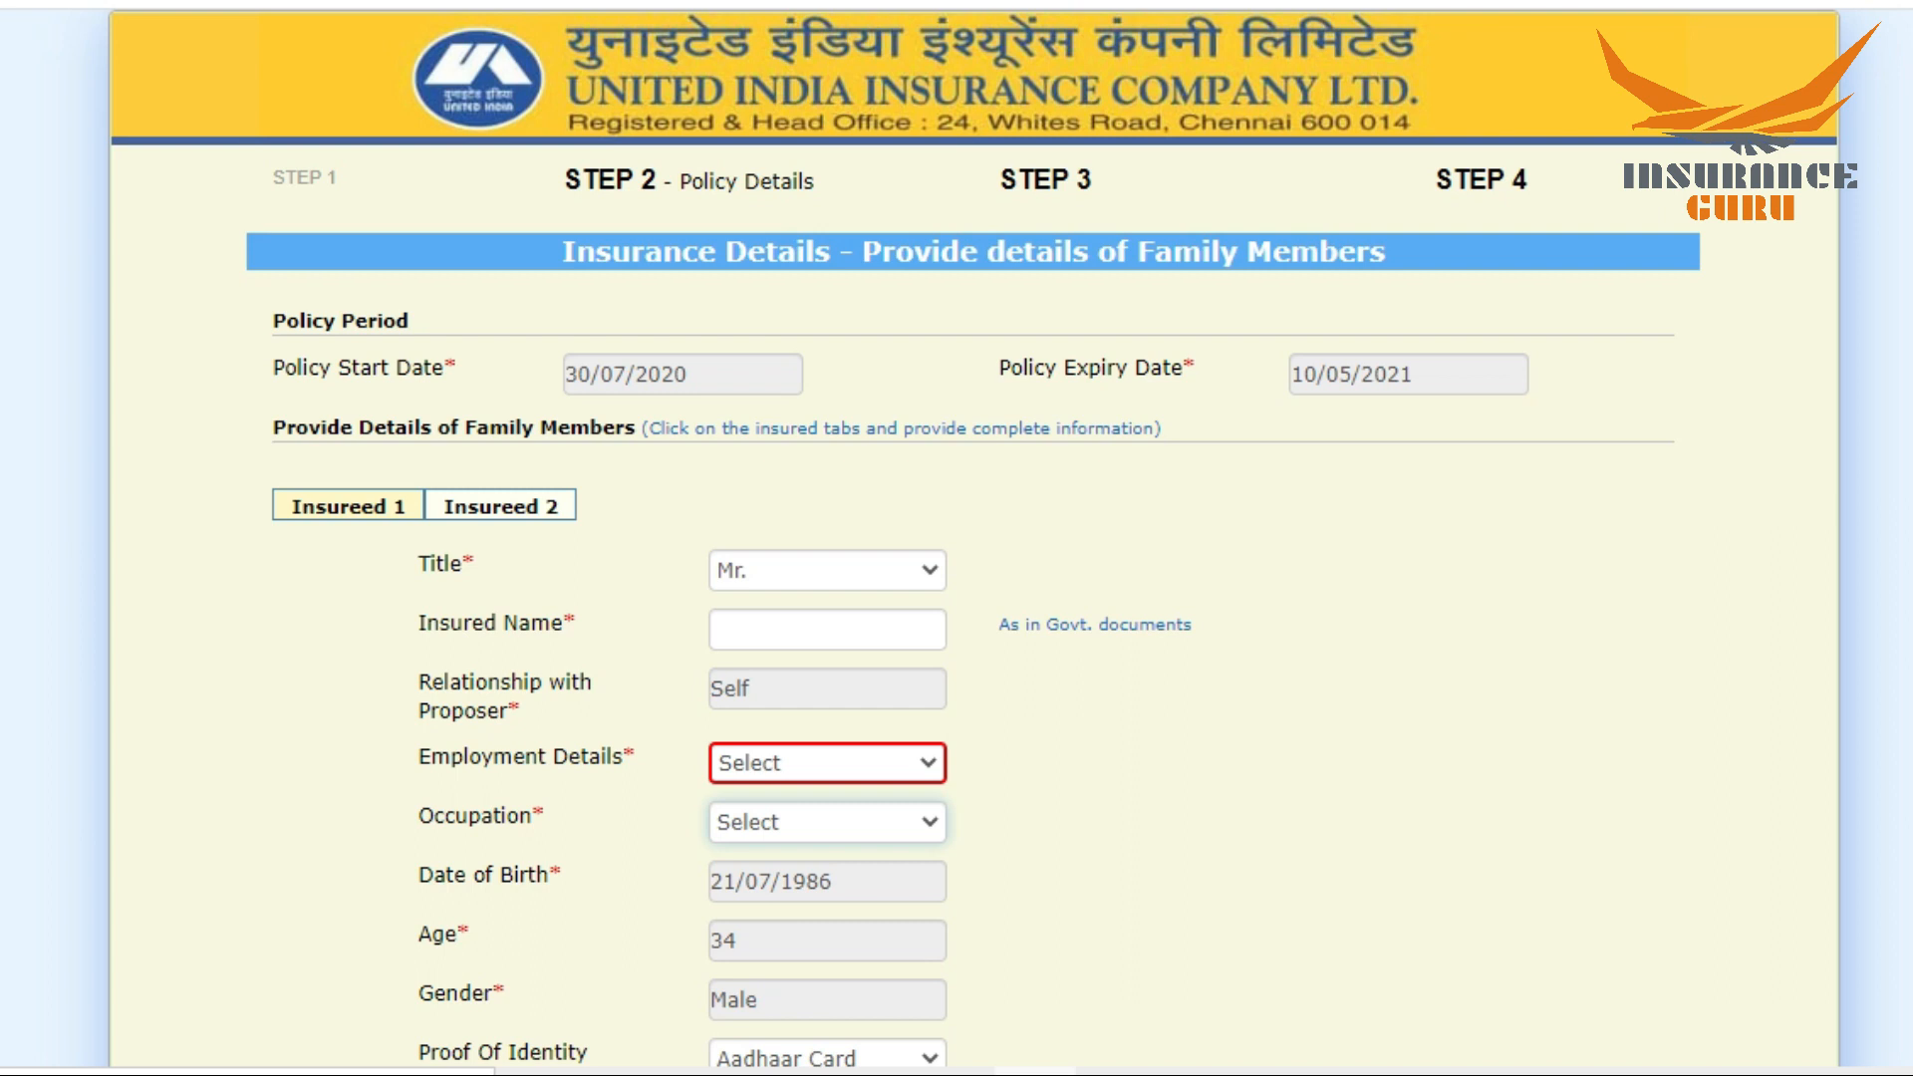
# Step: Enter the first insured's name and set the employment details to Employed and the occupation to Salaried
pyautogui.click(754, 648)
pyautogui.write('ABC')
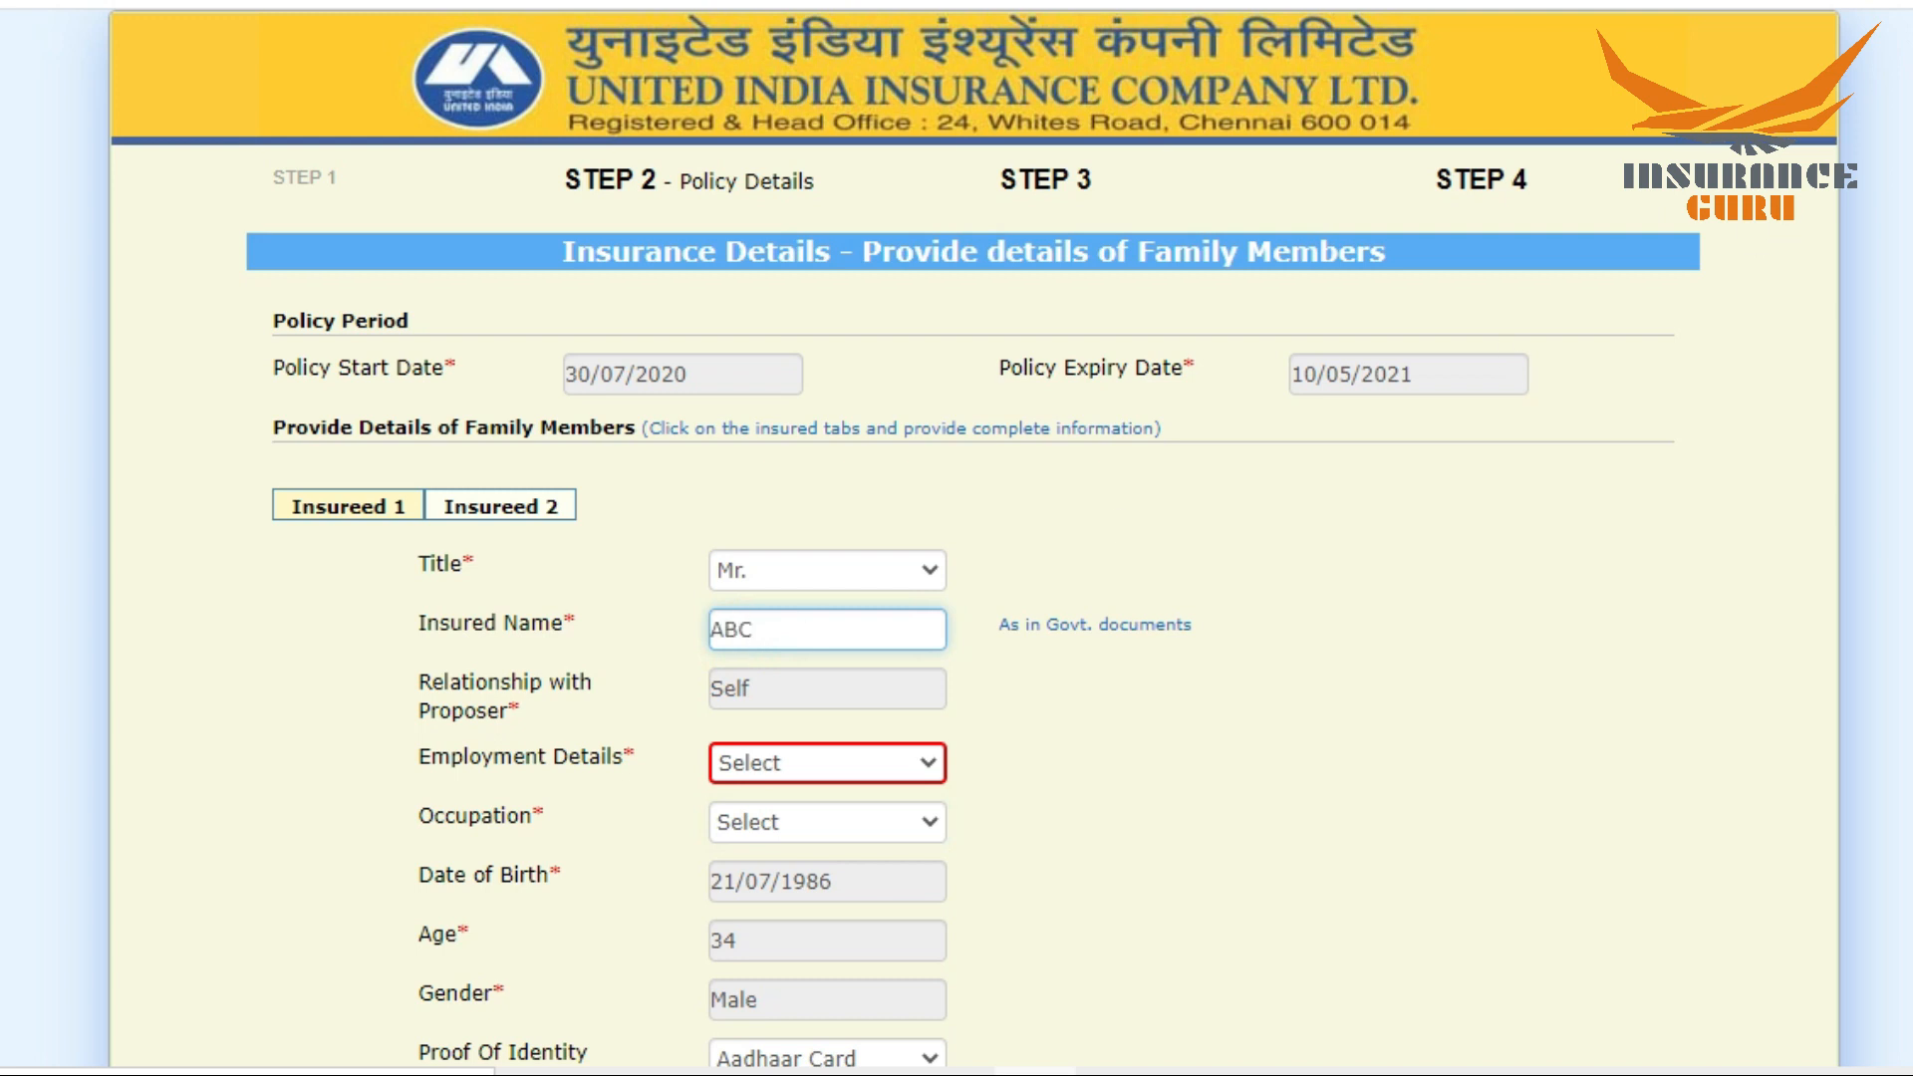
pyautogui.scroll(-3, 814, 629)
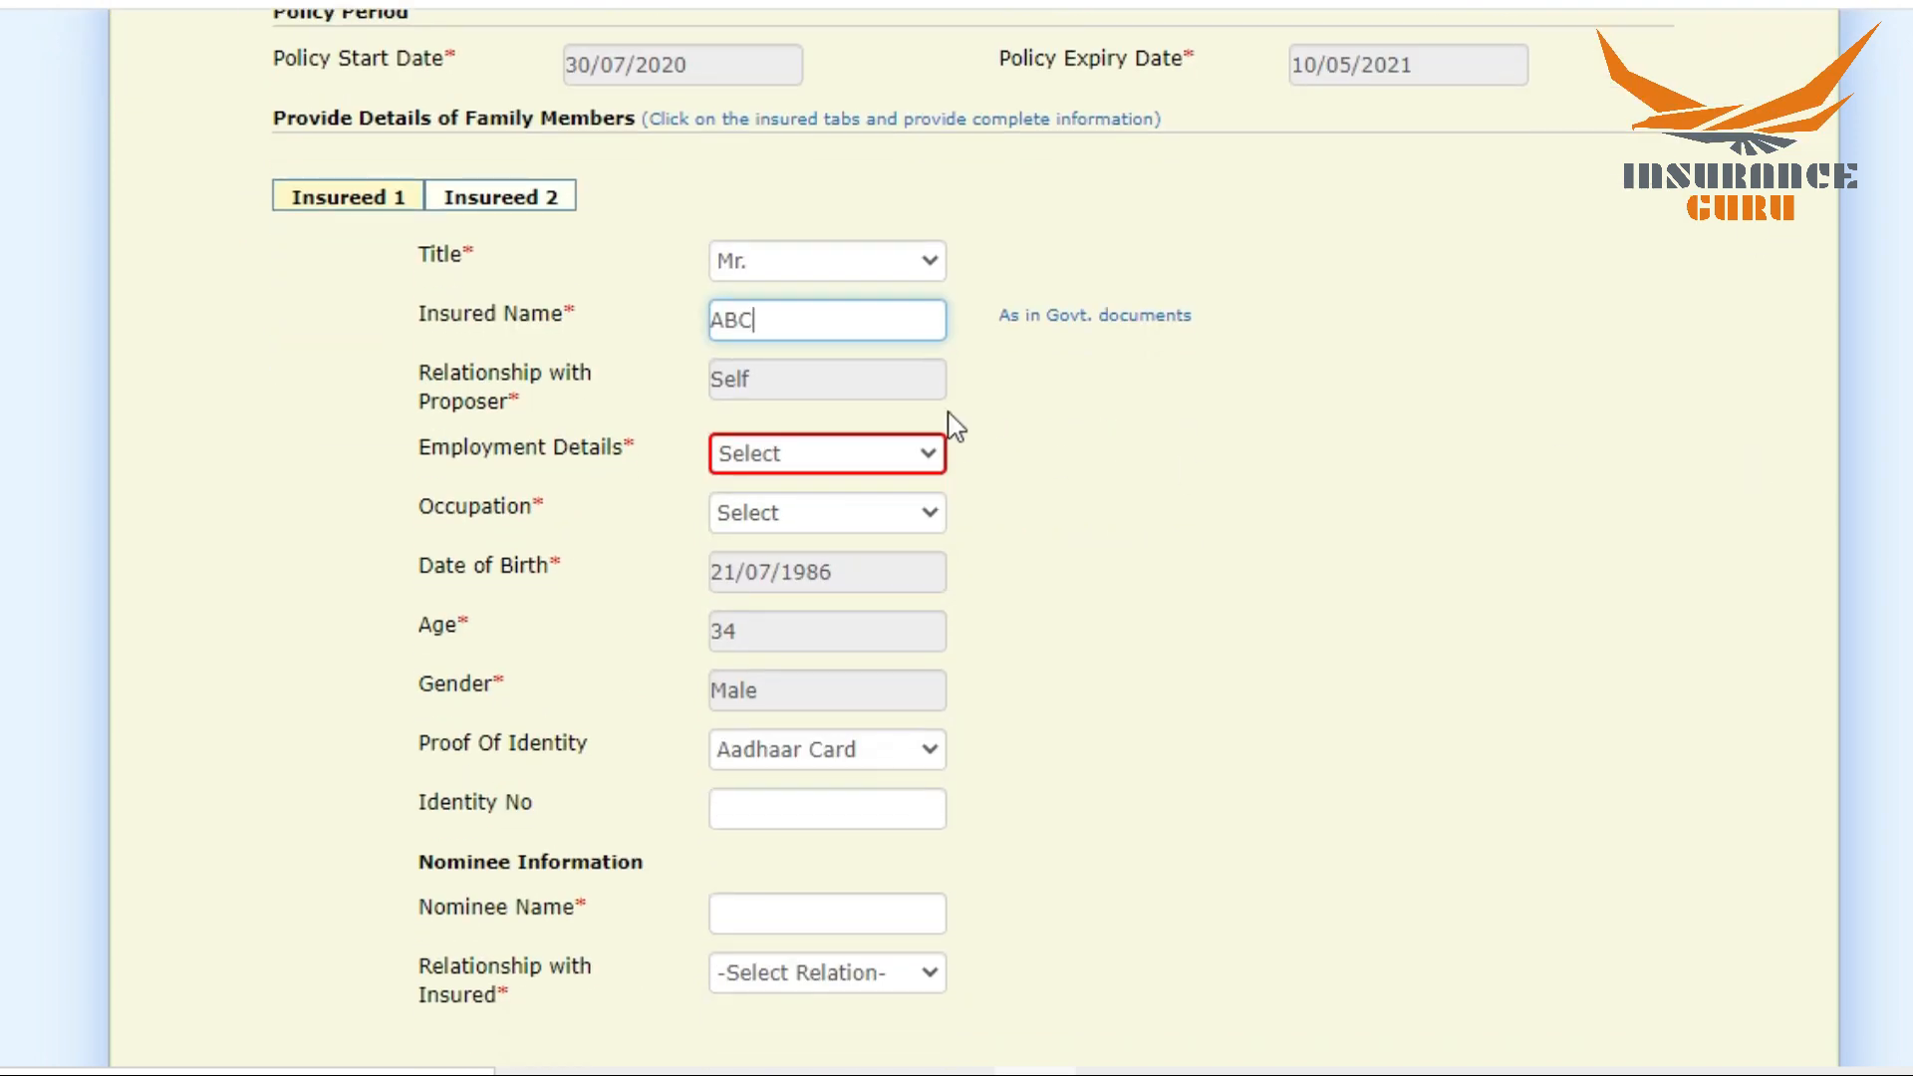
pyautogui.click(826, 451)
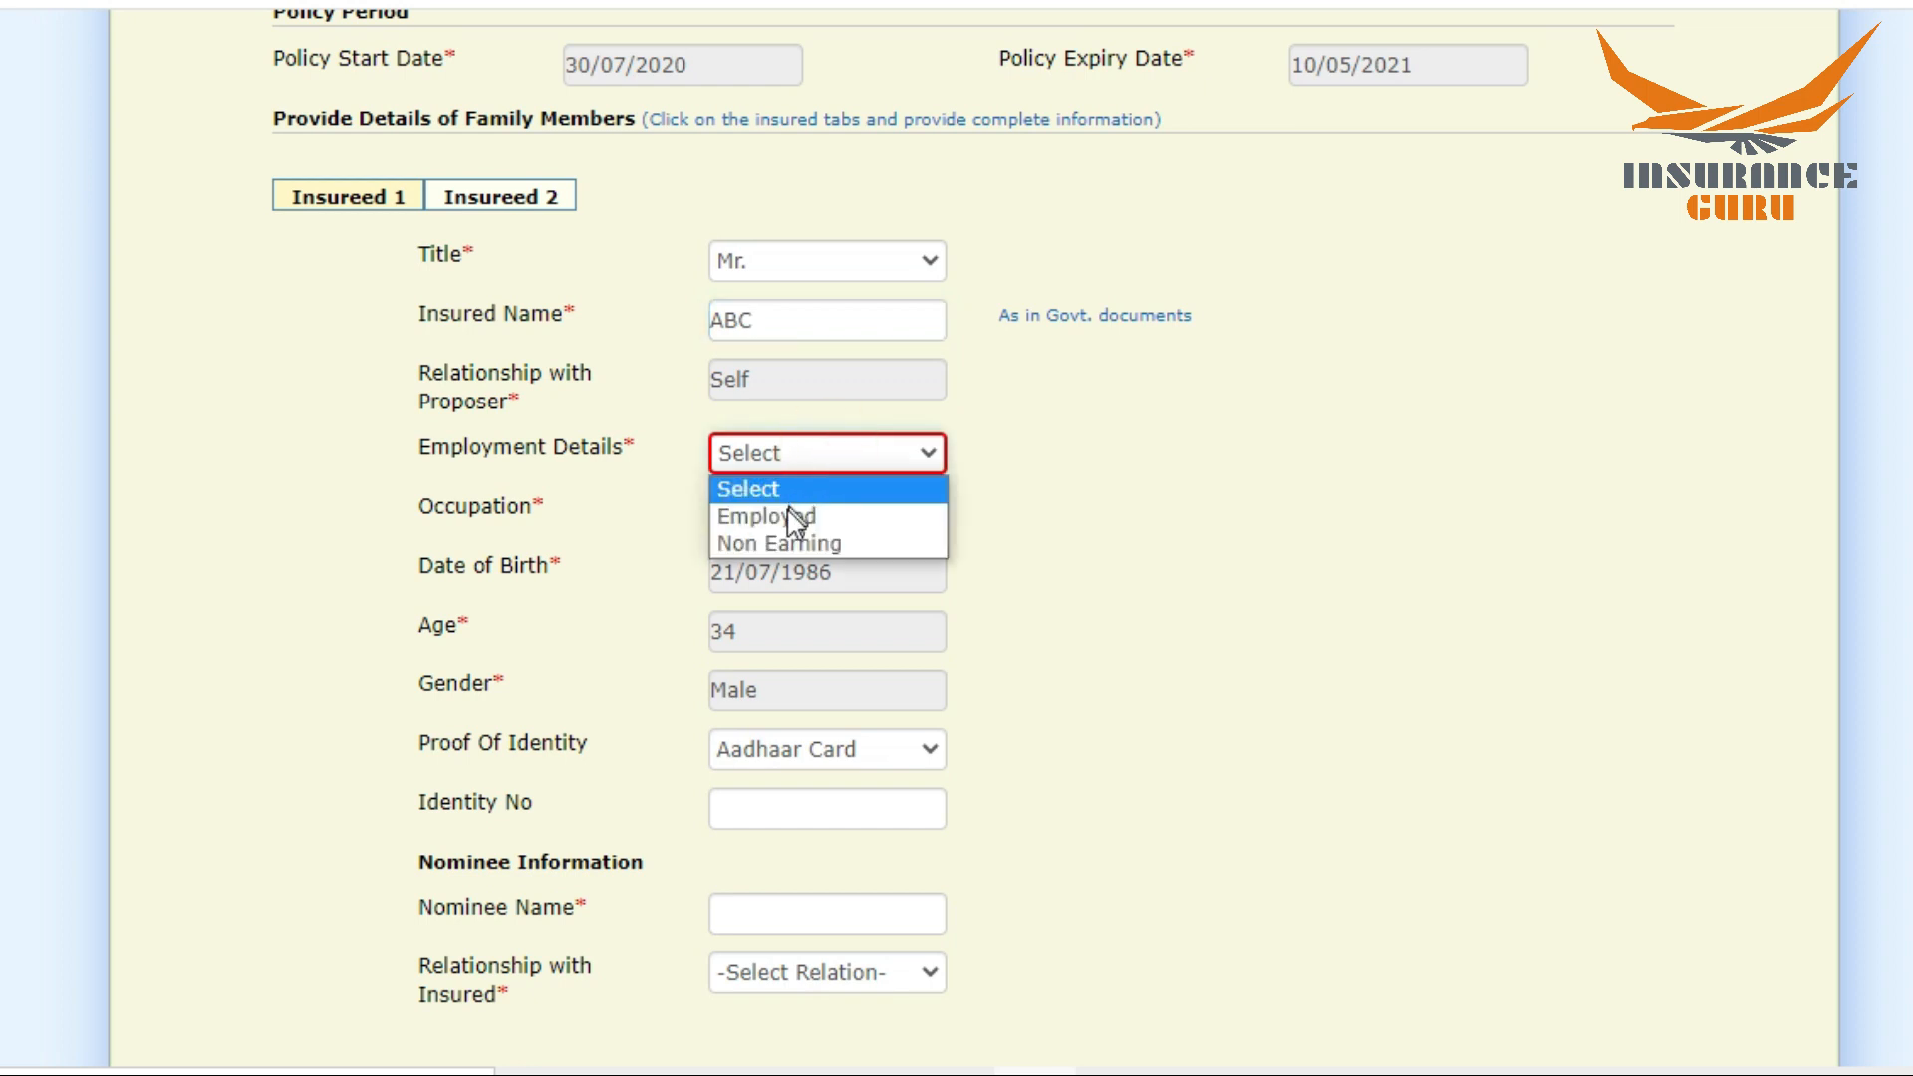
pyautogui.click(787, 511)
pyautogui.click(787, 514)
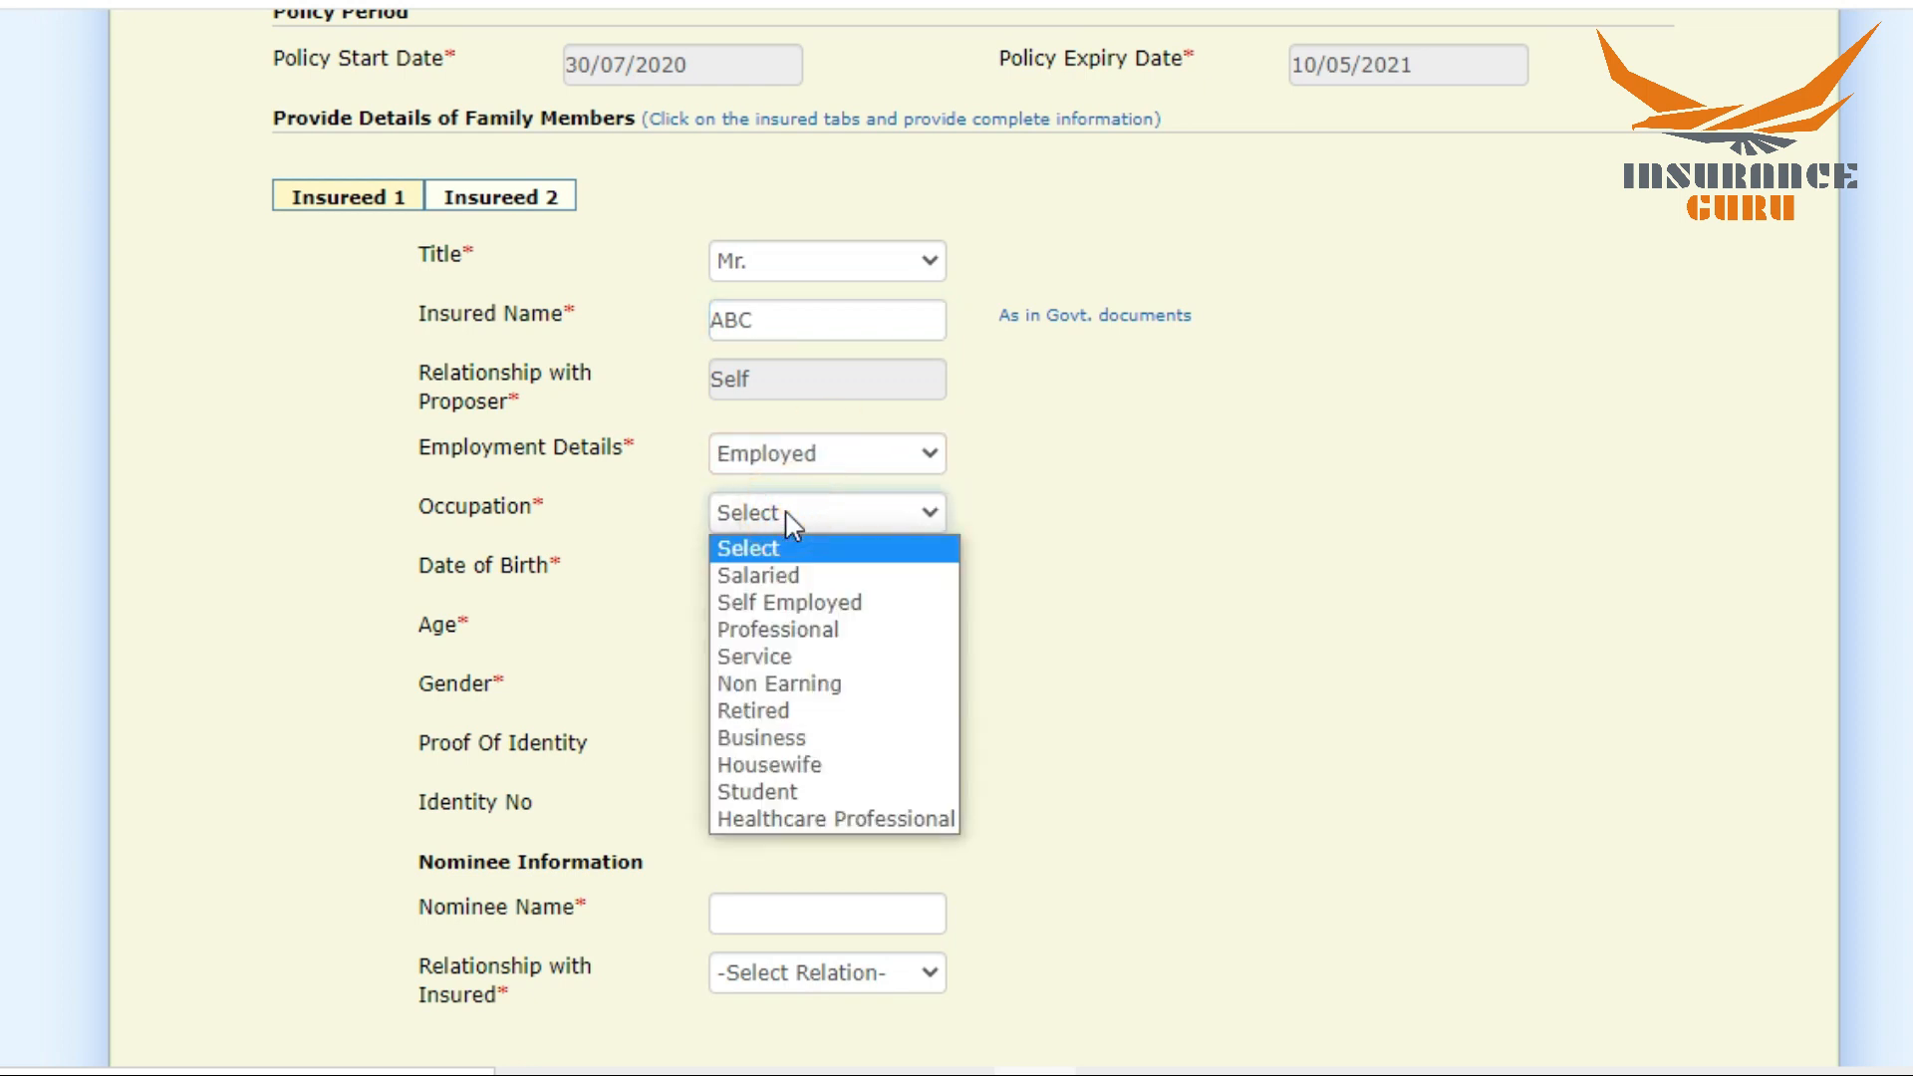
pyautogui.click(761, 576)
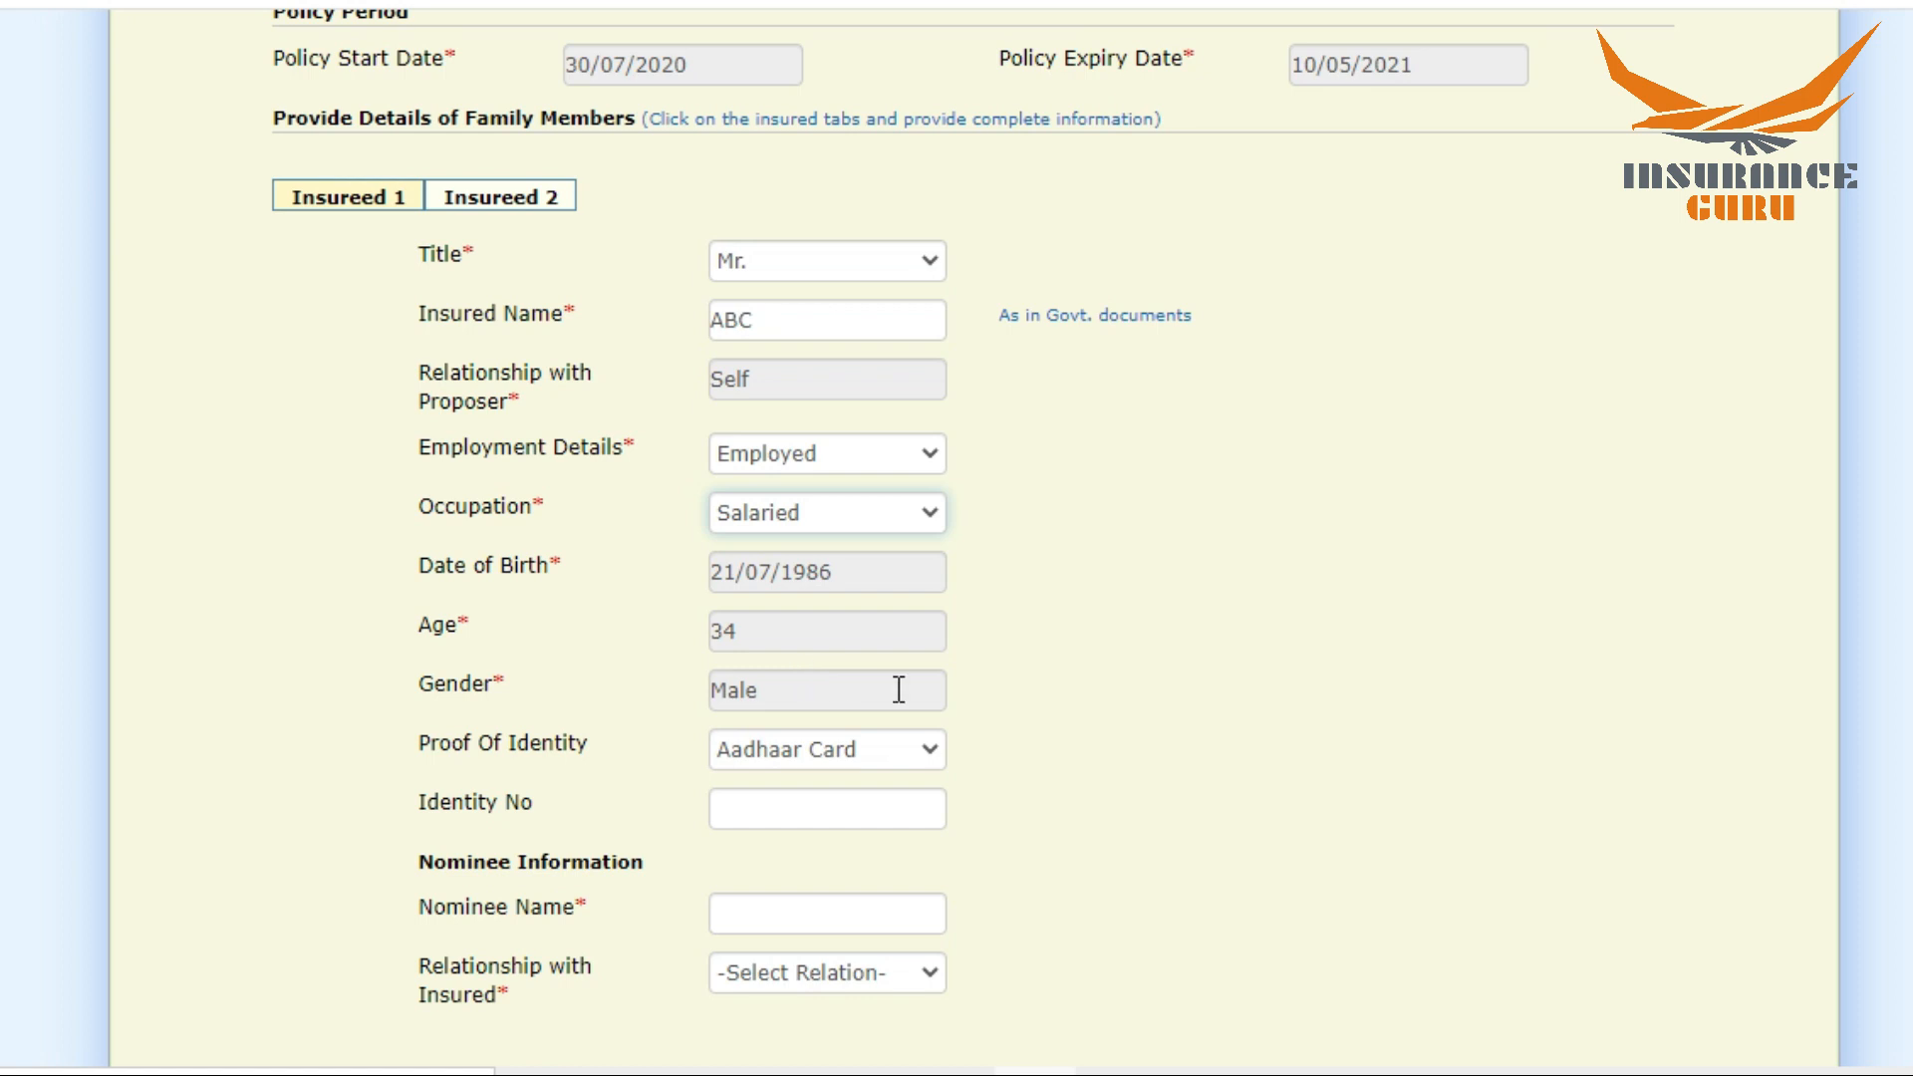
# Step: Set the first insured's proof of identity to Driving License and enter the identity number
pyautogui.scroll(-3, 956, 538)
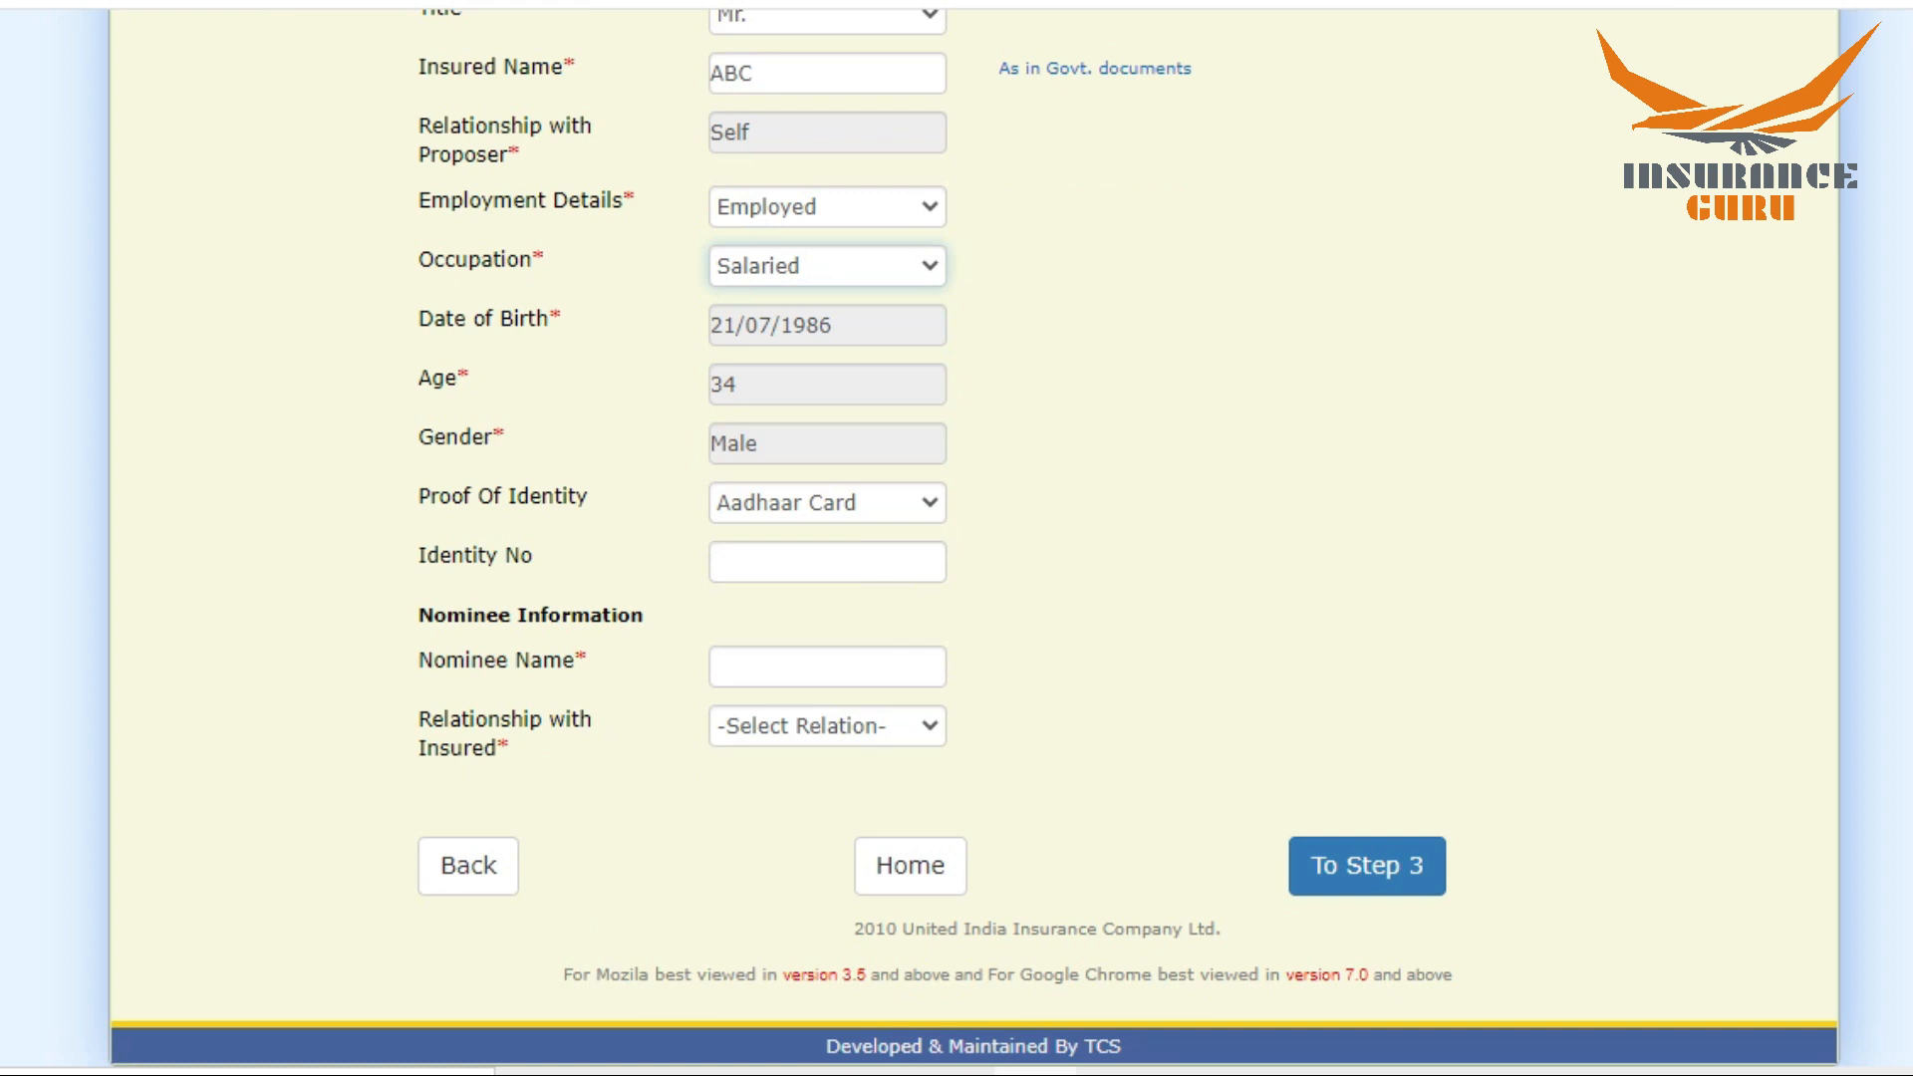
pyautogui.click(828, 514)
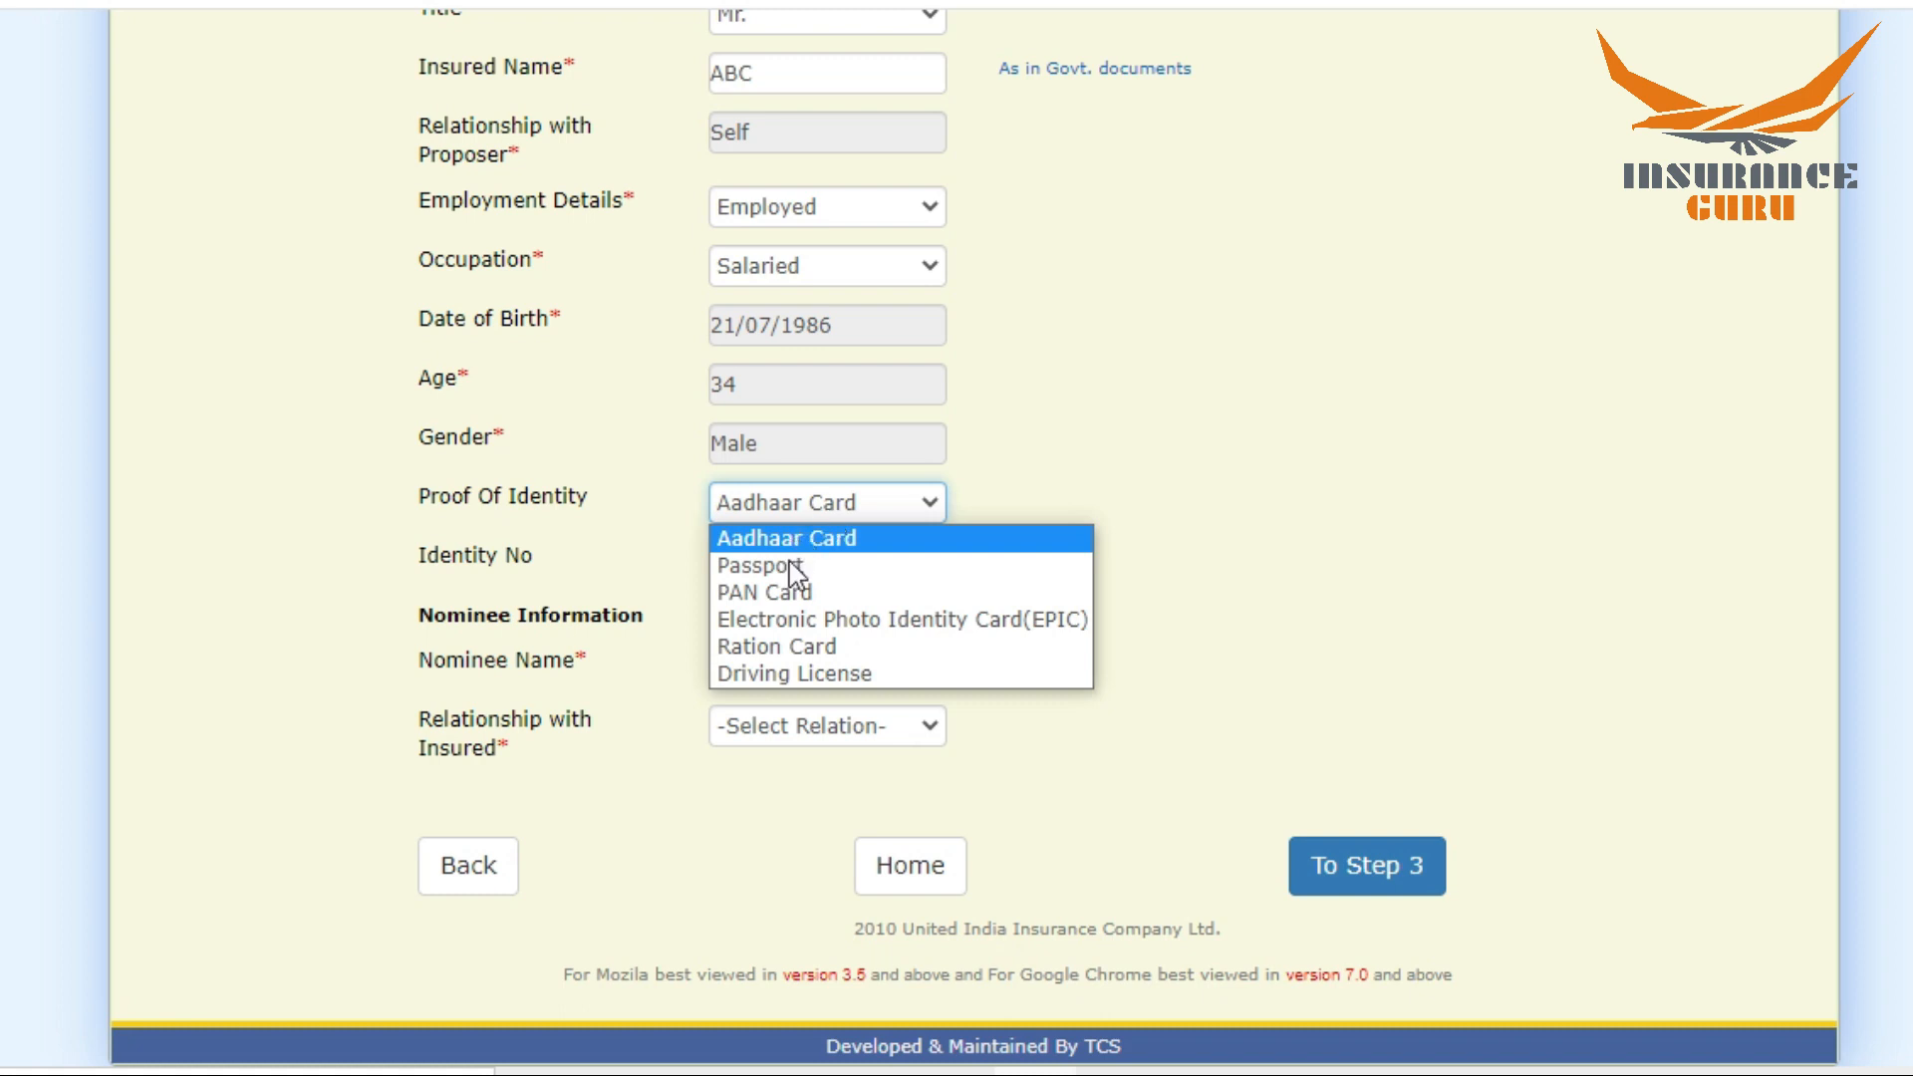
pyautogui.click(769, 672)
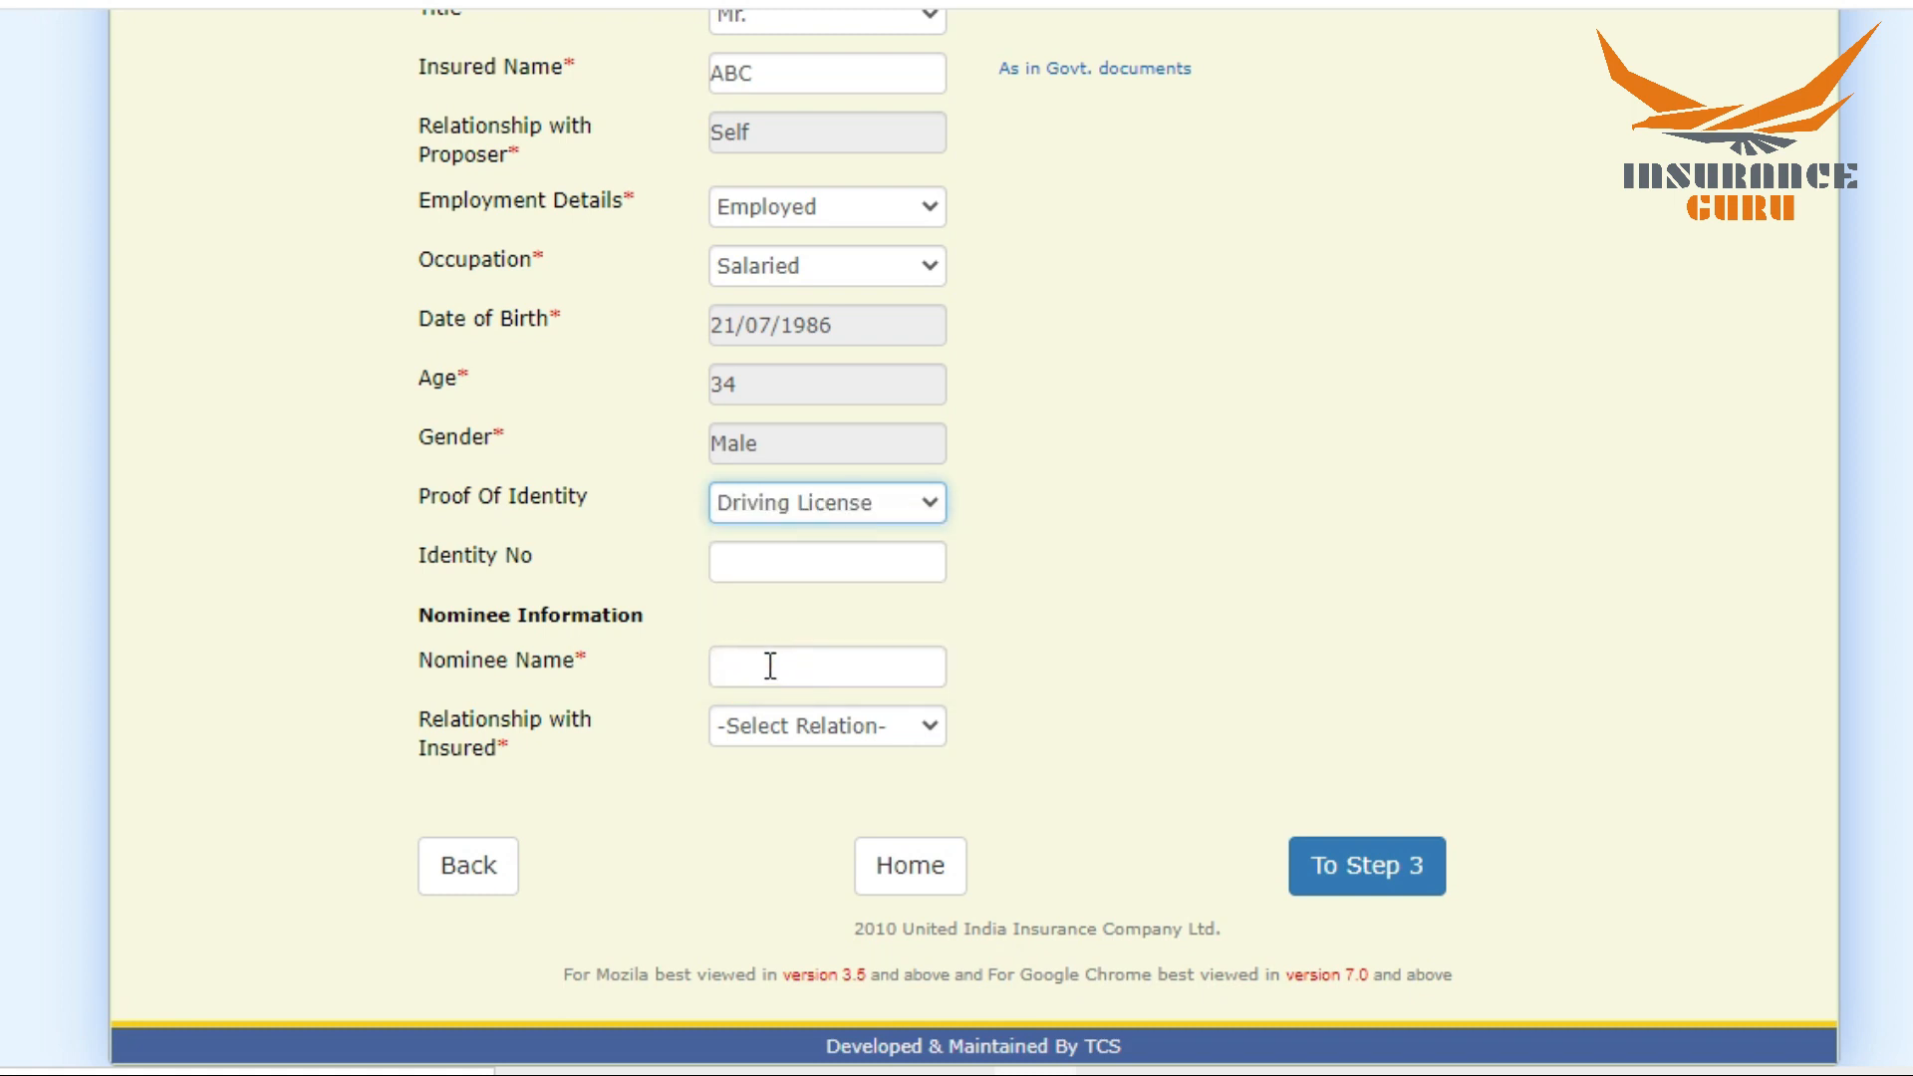
pyautogui.click(770, 556)
pyautogui.write('12345')
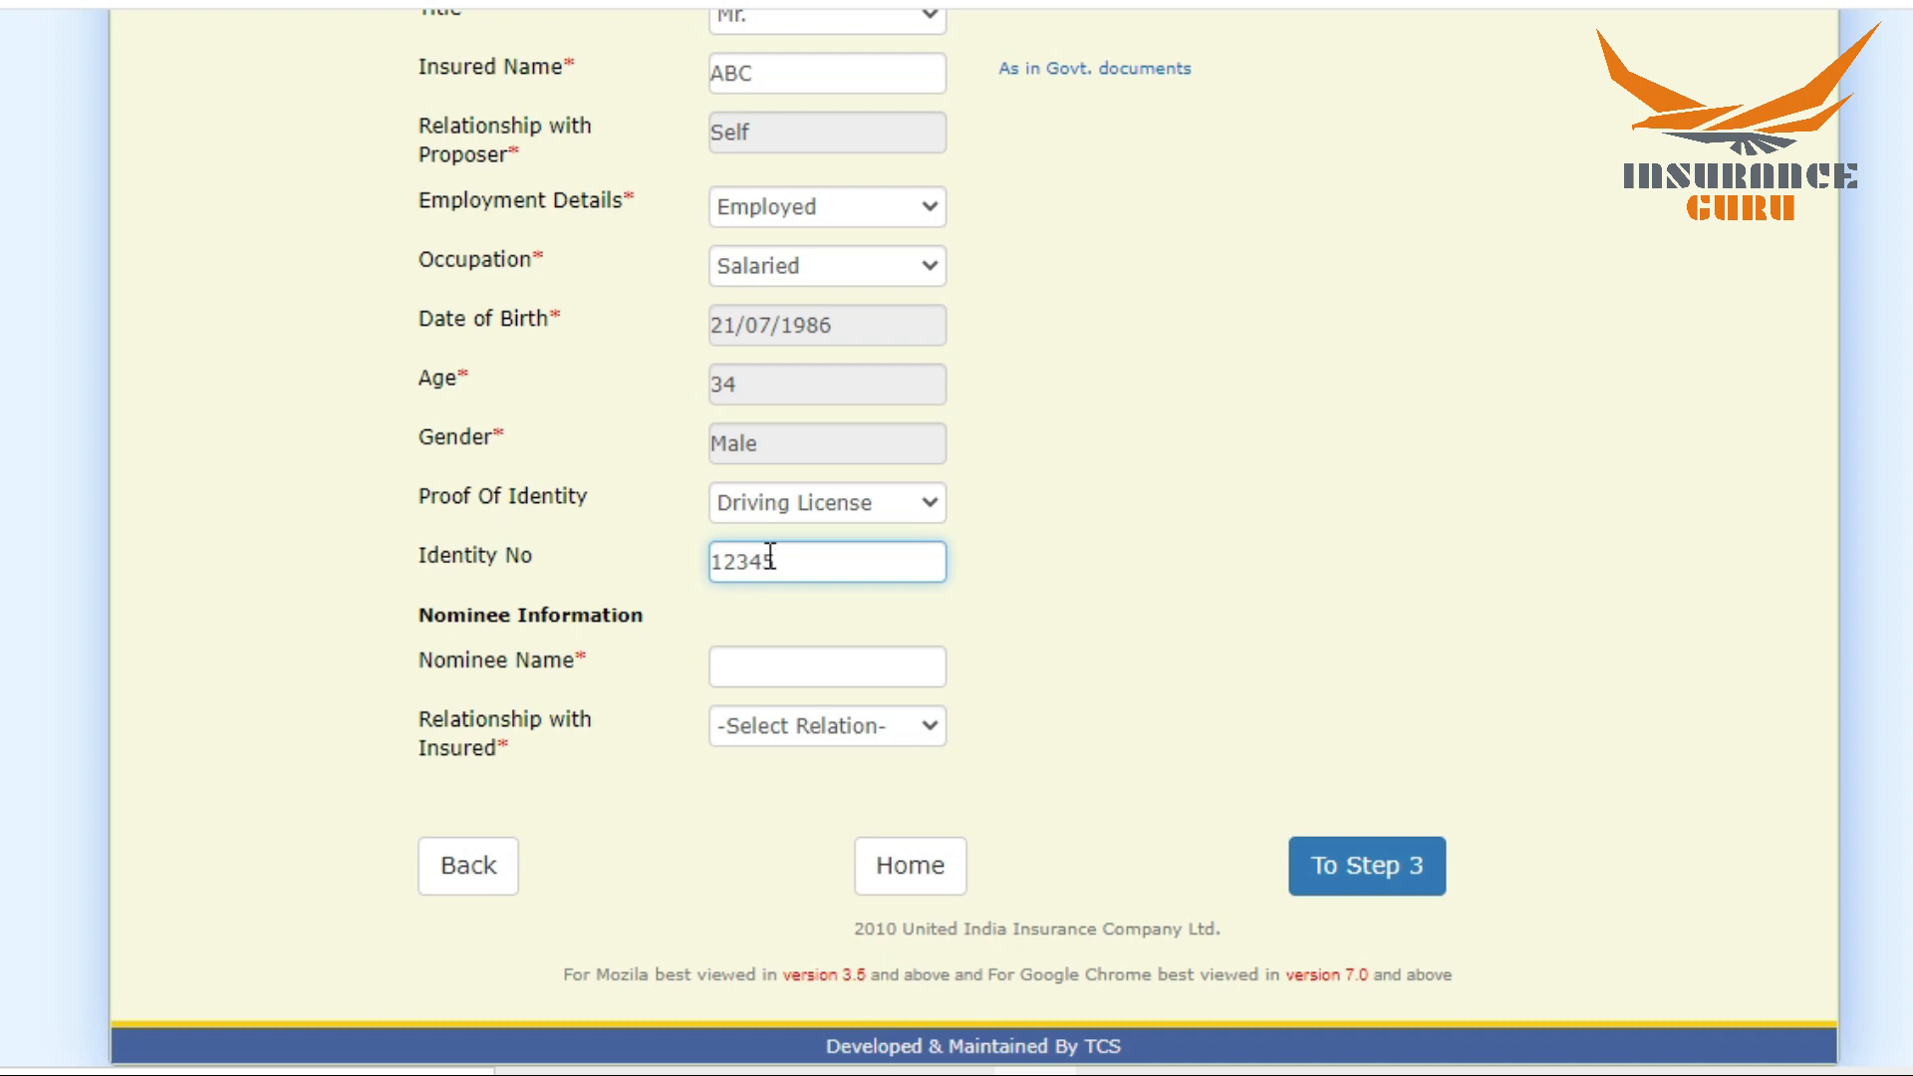
# Step: Enter the nominee's name for the first insured and set the relationship with the insured to Spouse
pyautogui.click(745, 670)
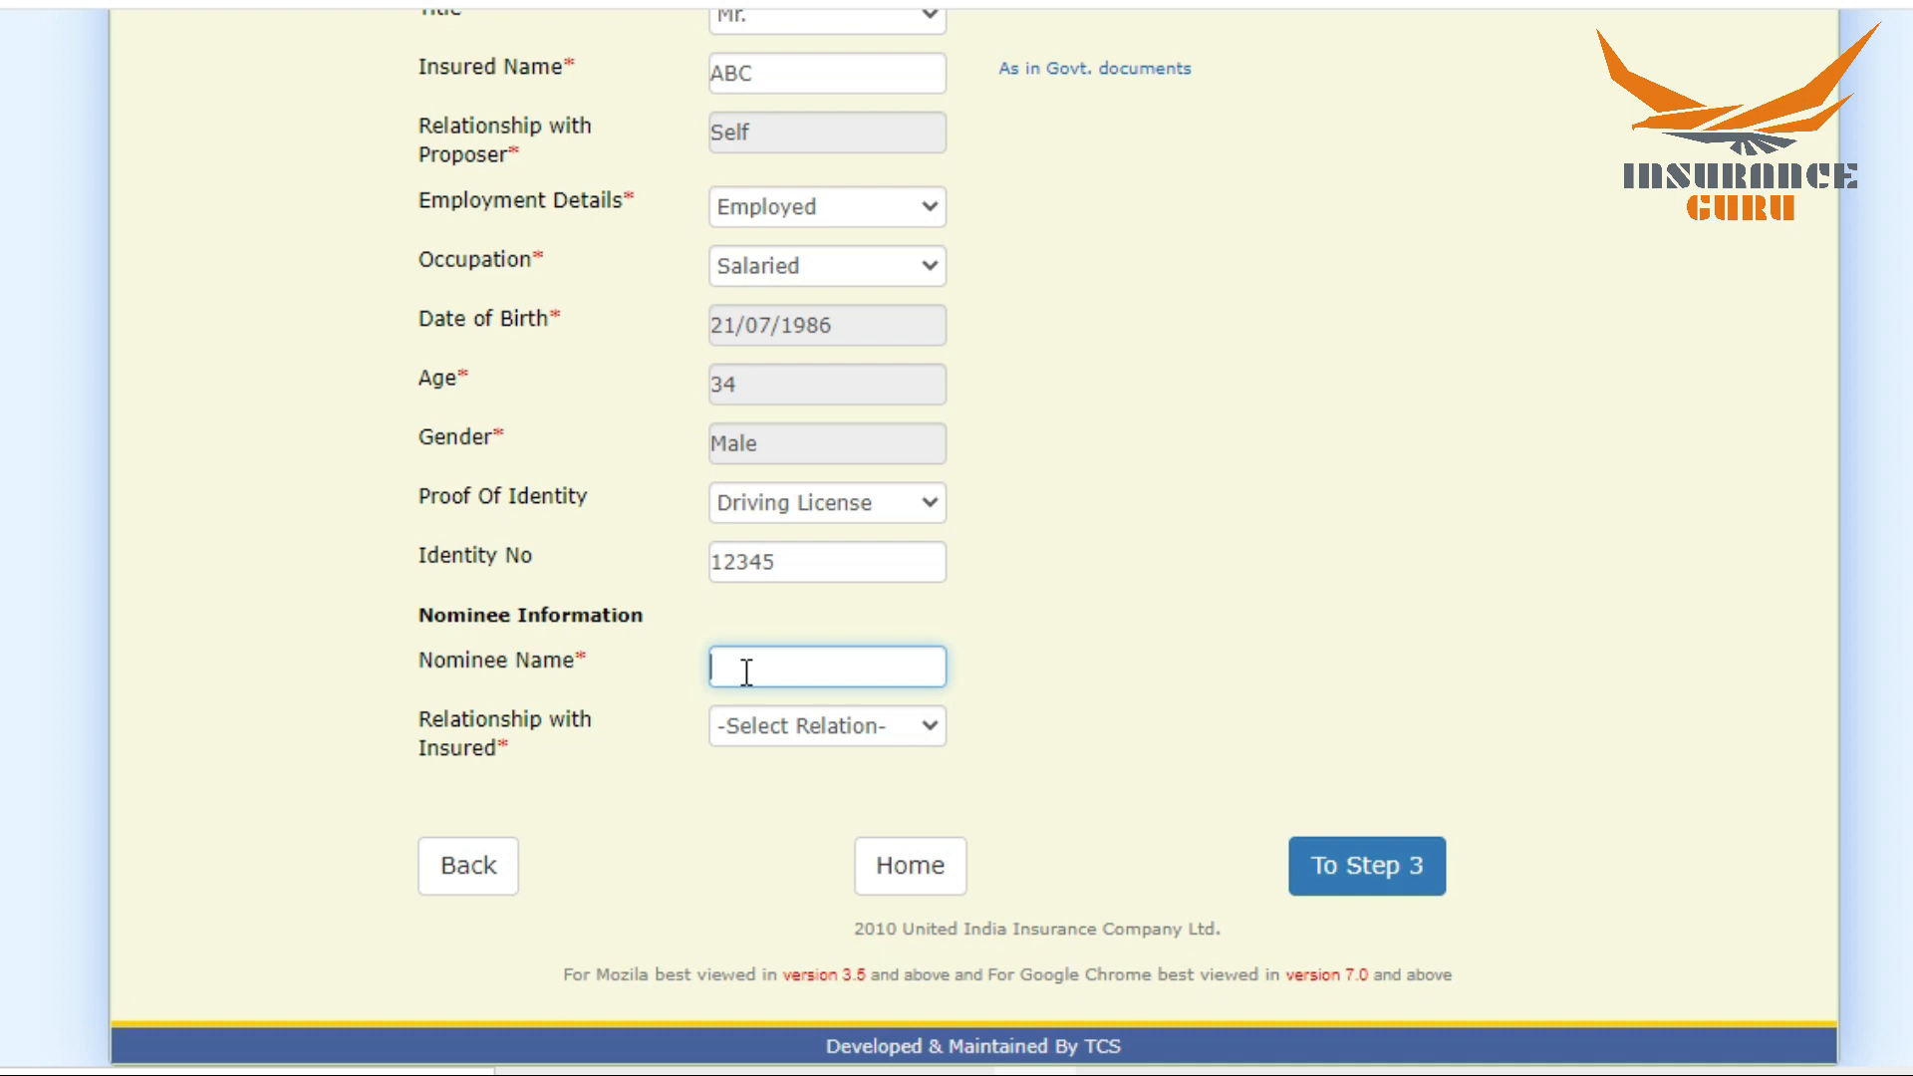
pyautogui.write('WIFE')
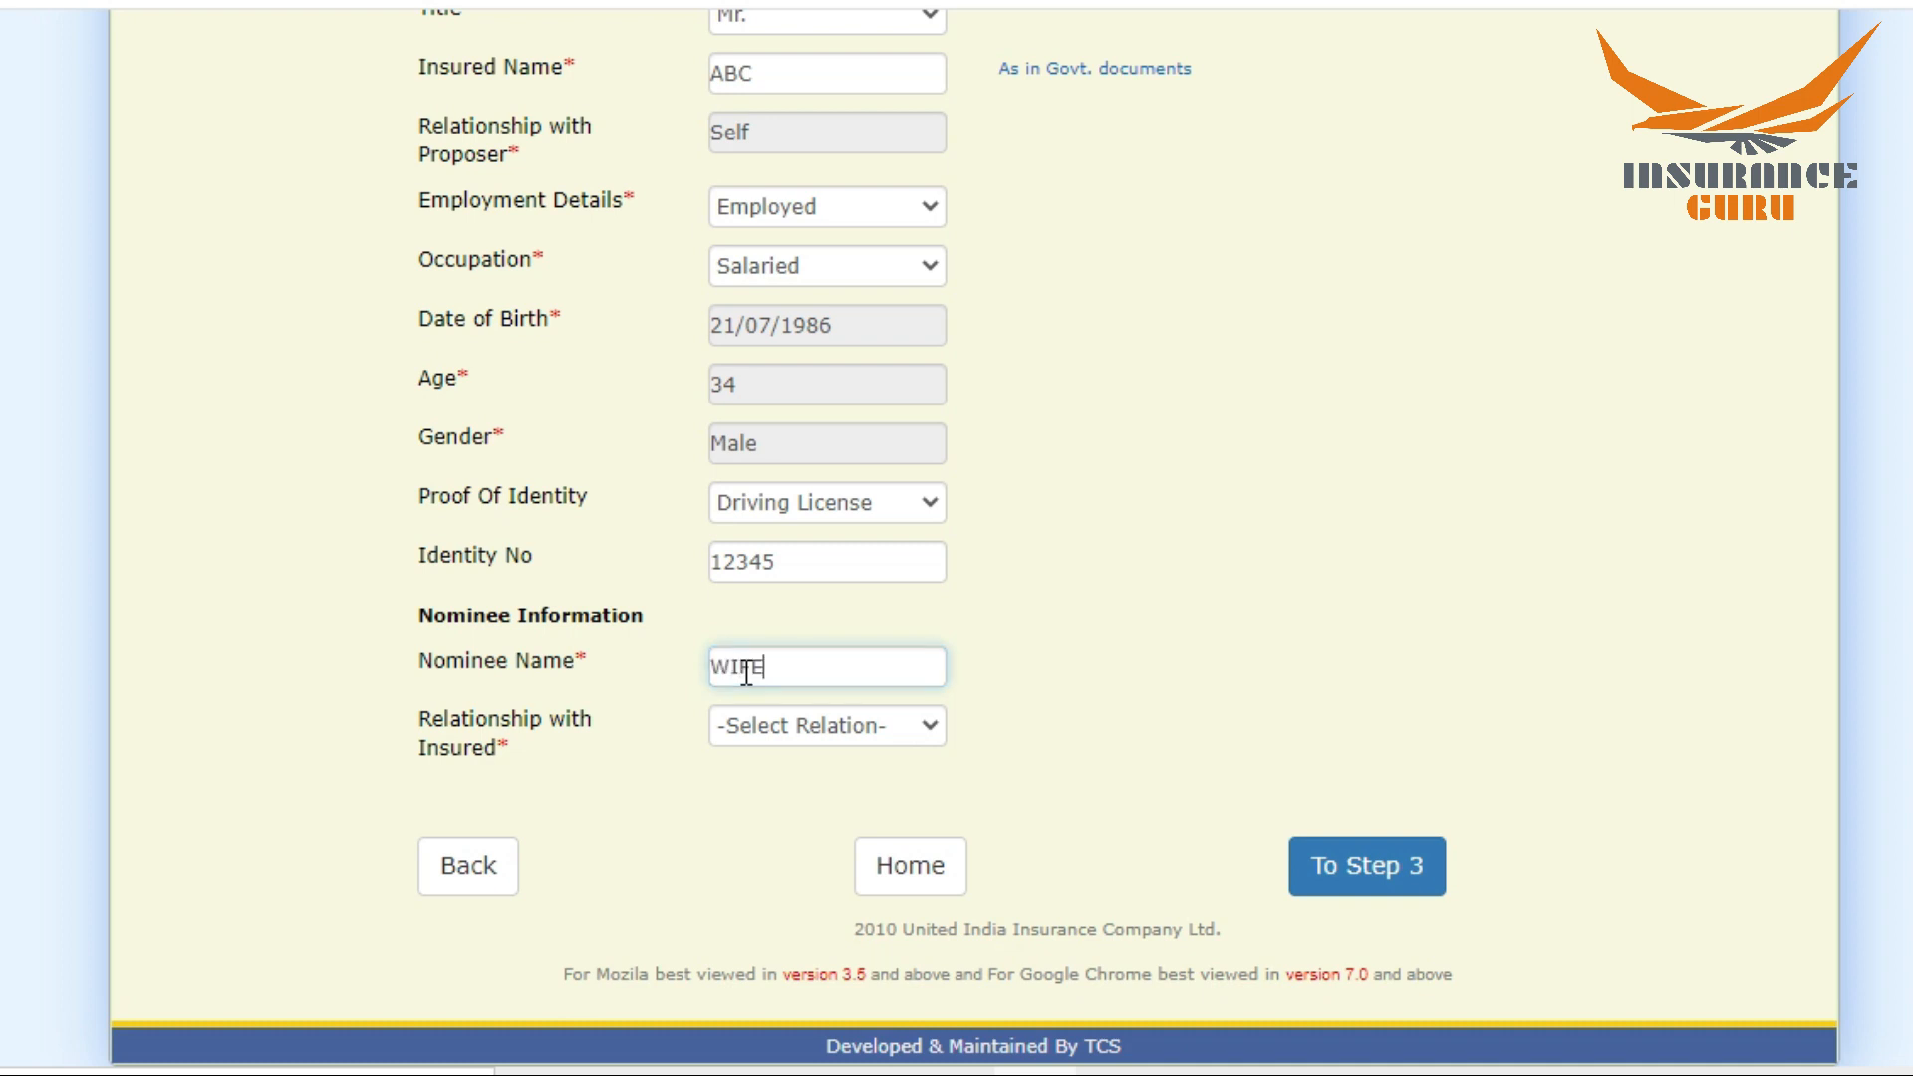
pyautogui.click(749, 729)
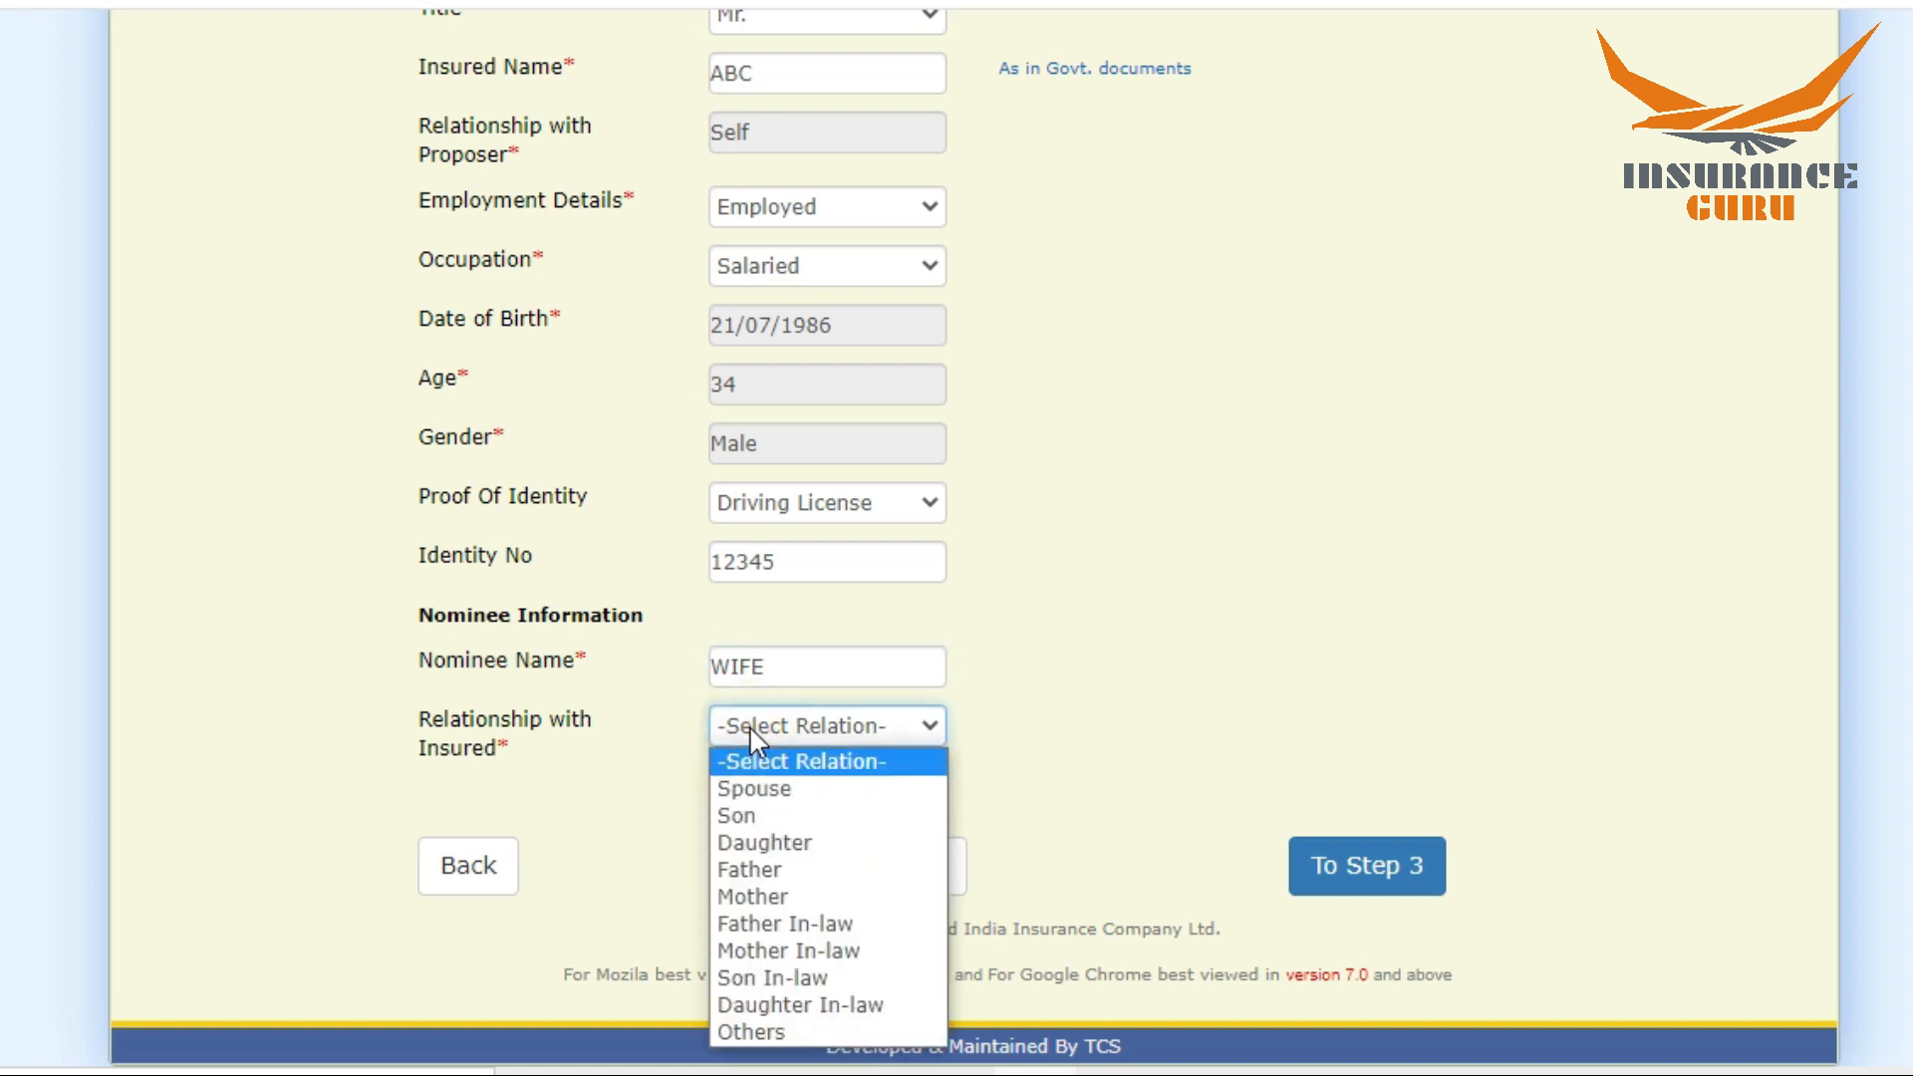
pyautogui.click(752, 788)
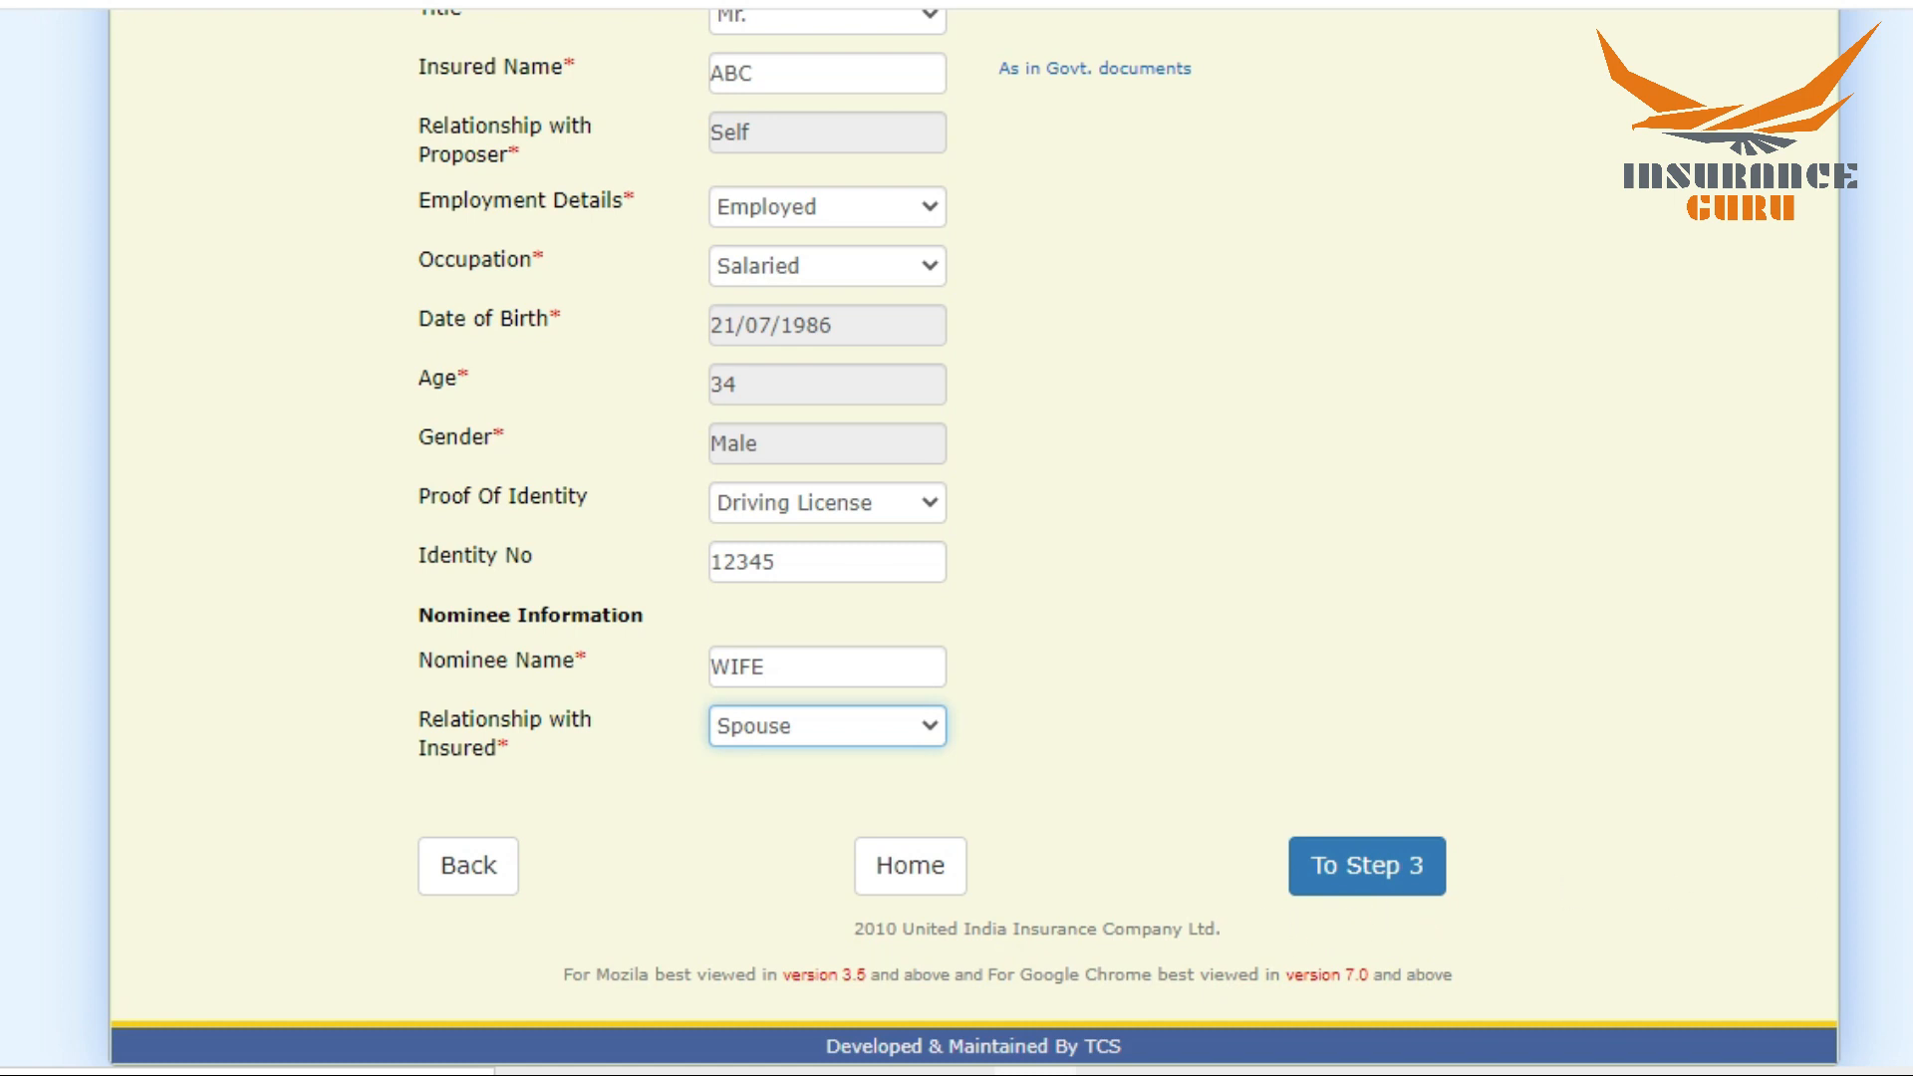
# Step: Open the second insured's details, set the title to Mrs. and enter the insured's name
pyautogui.scroll(5, 973, 538)
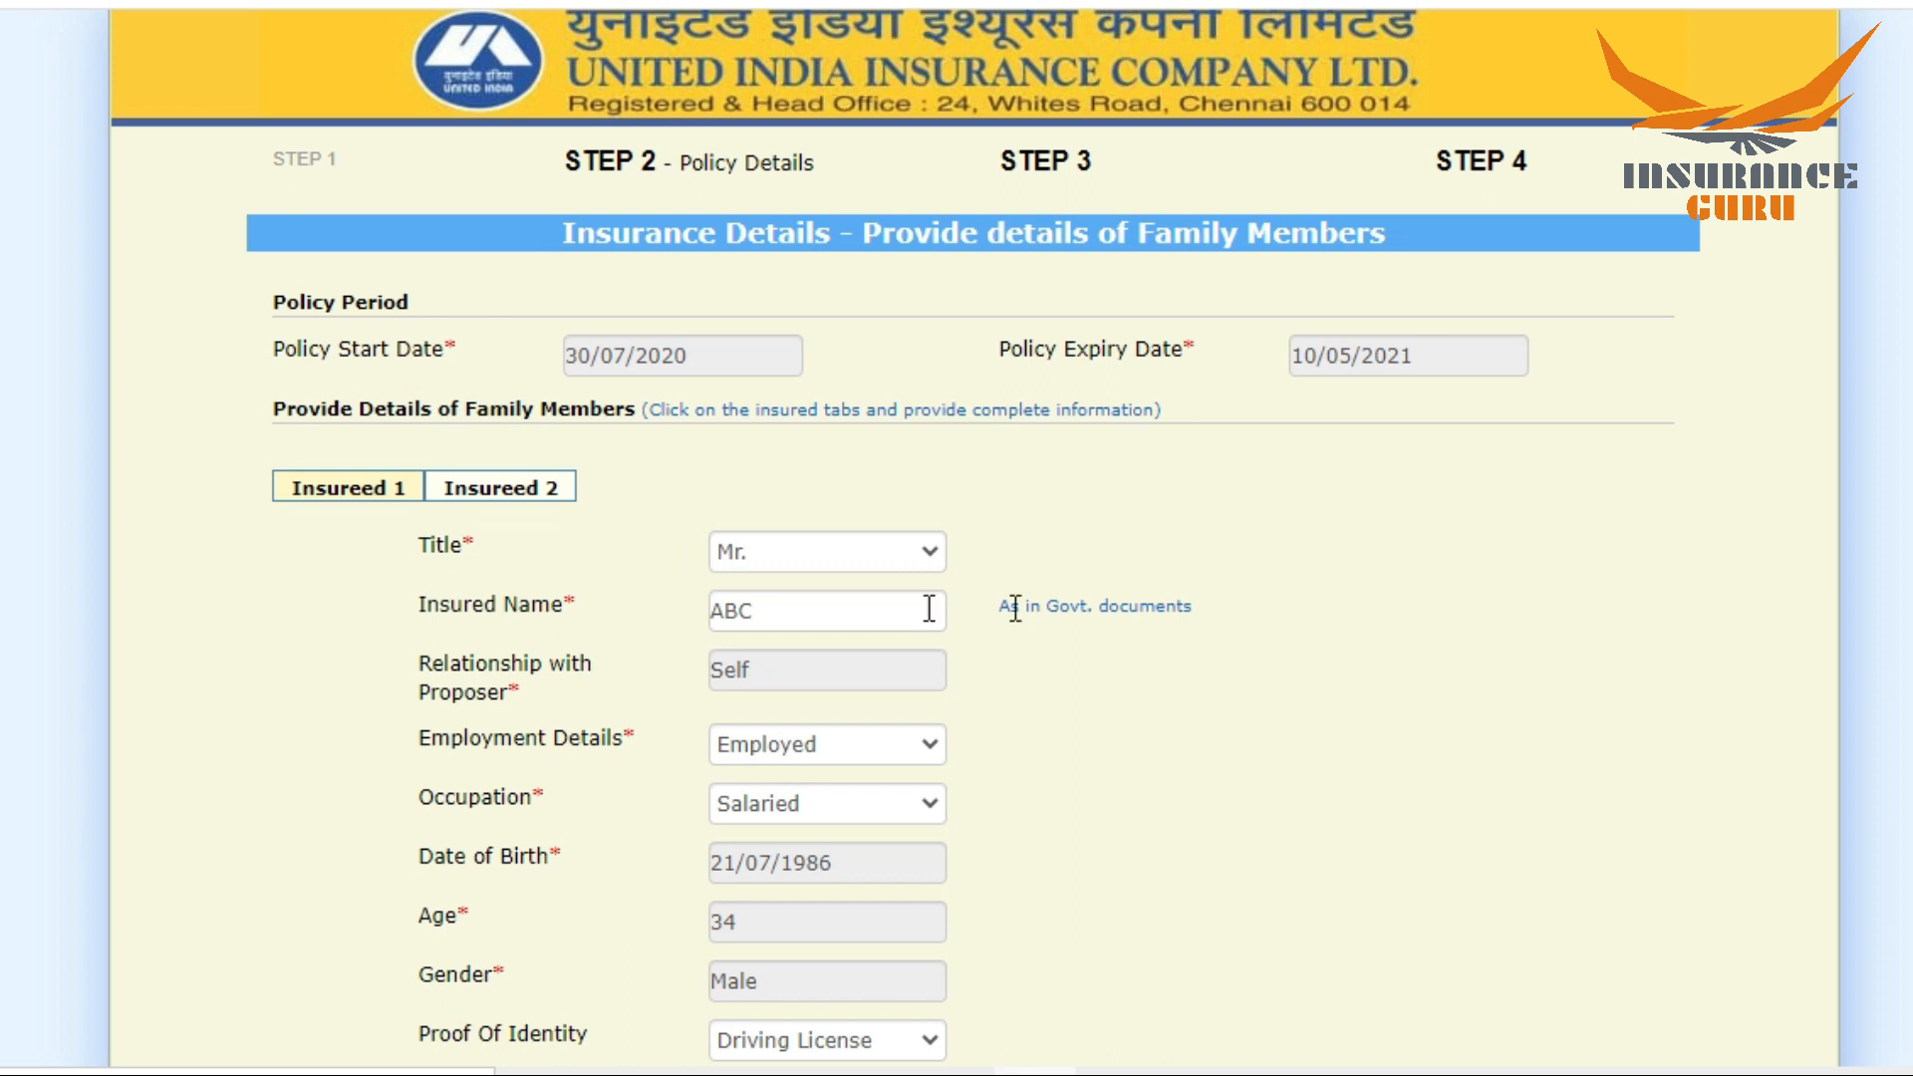
pyautogui.click(474, 485)
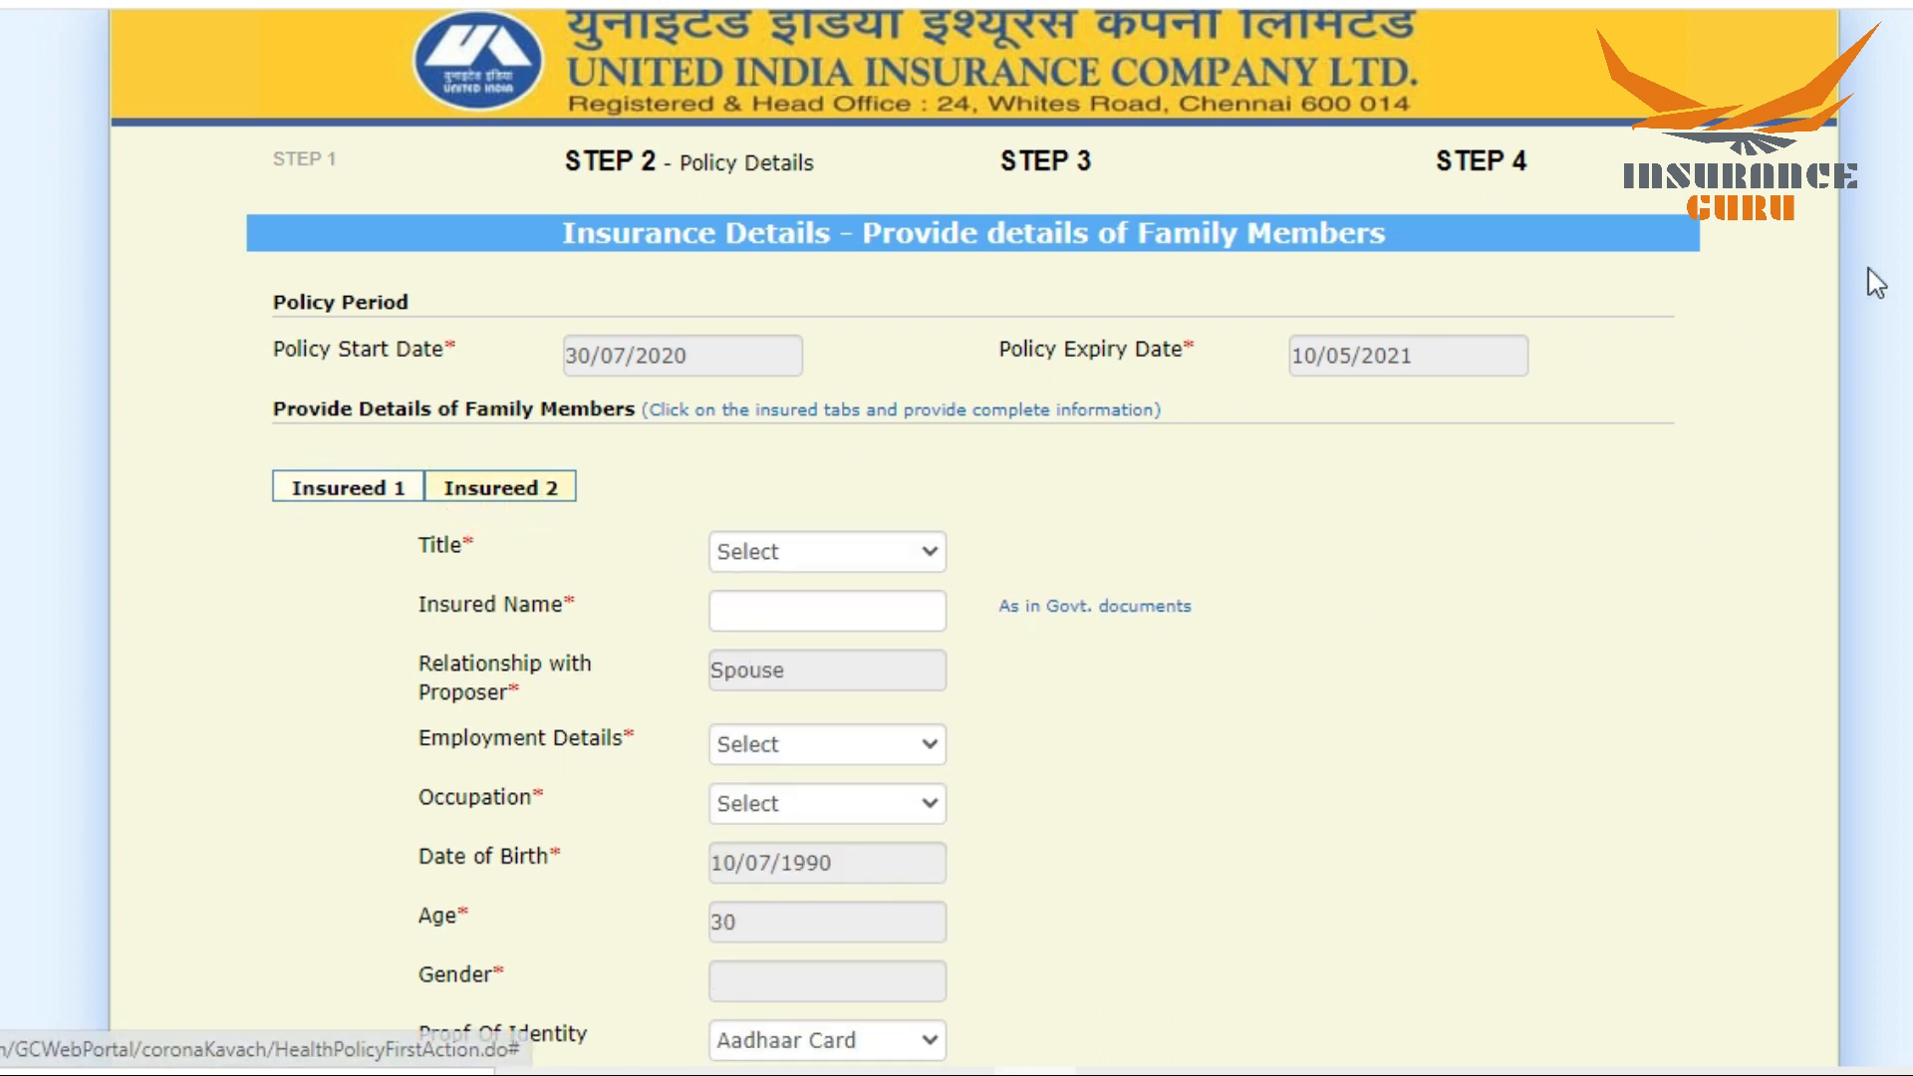
pyautogui.scroll(-3, 974, 528)
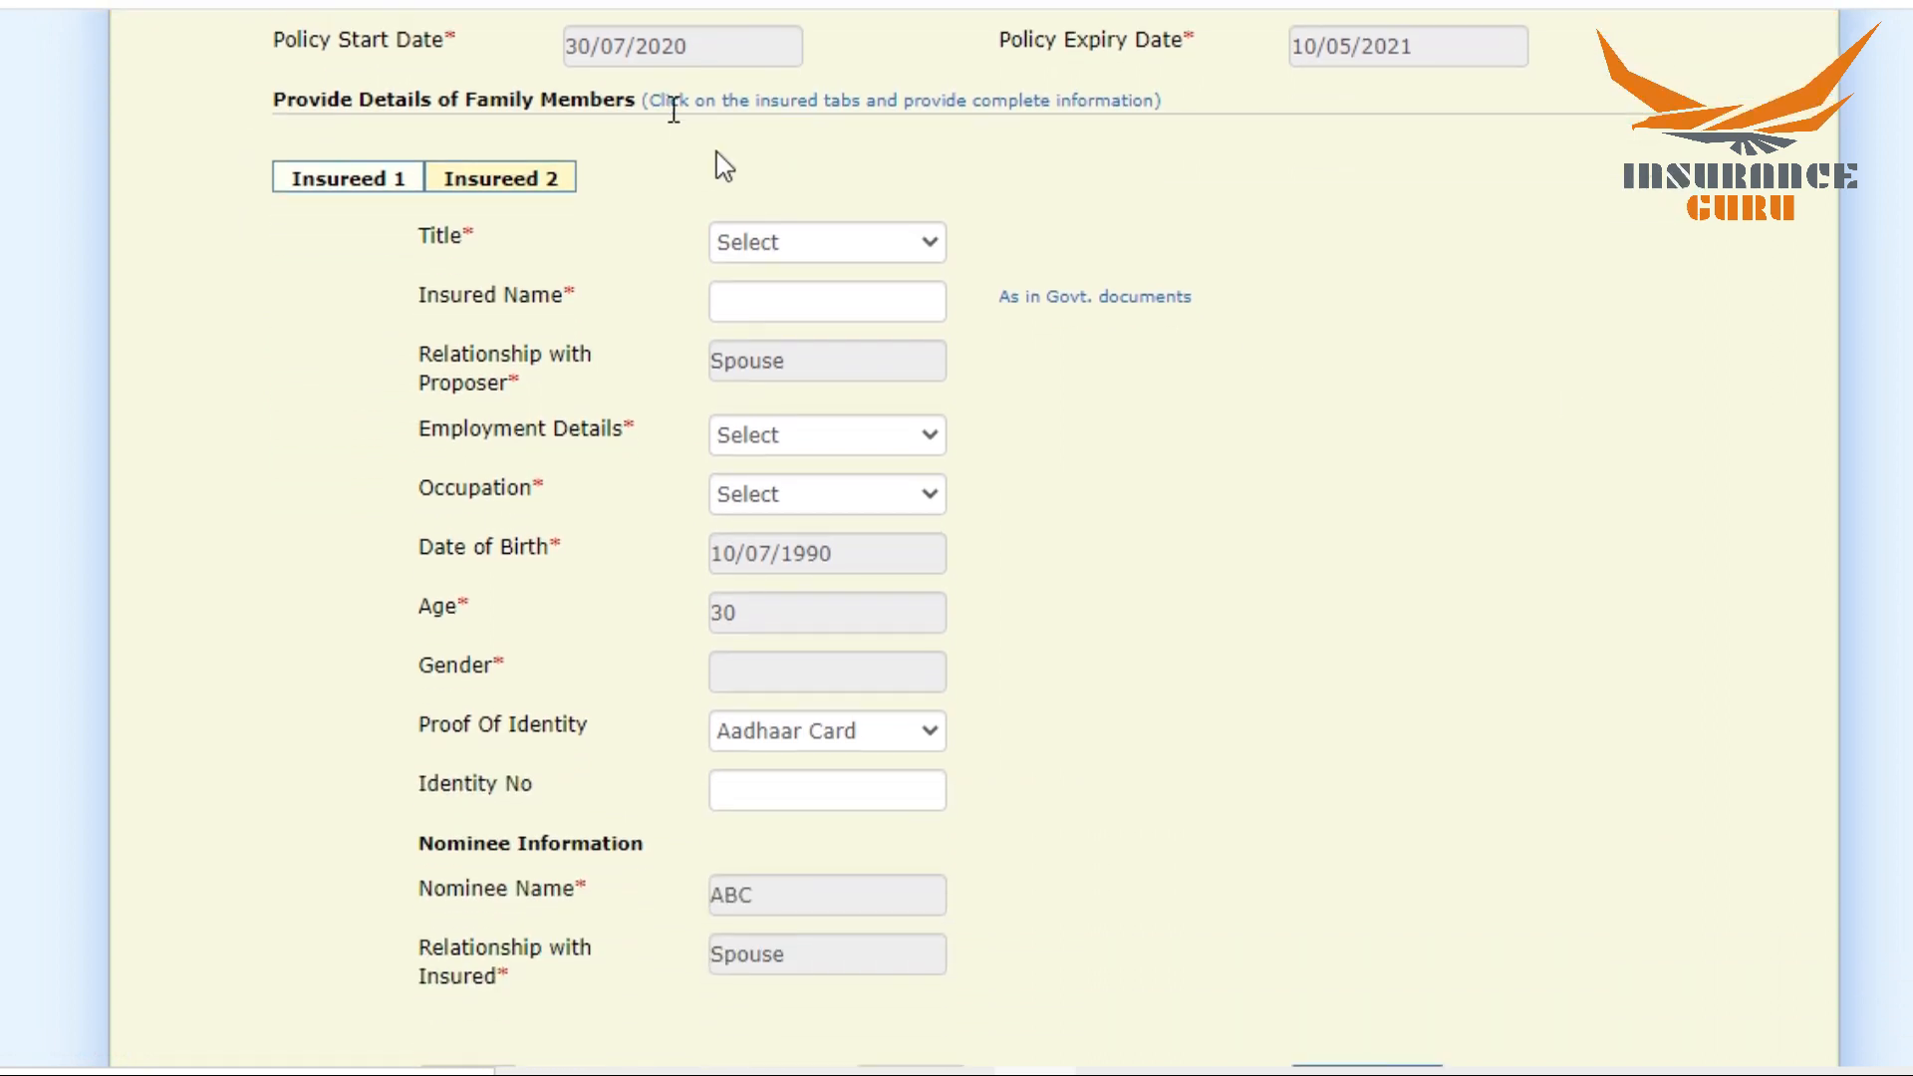
pyautogui.click(761, 245)
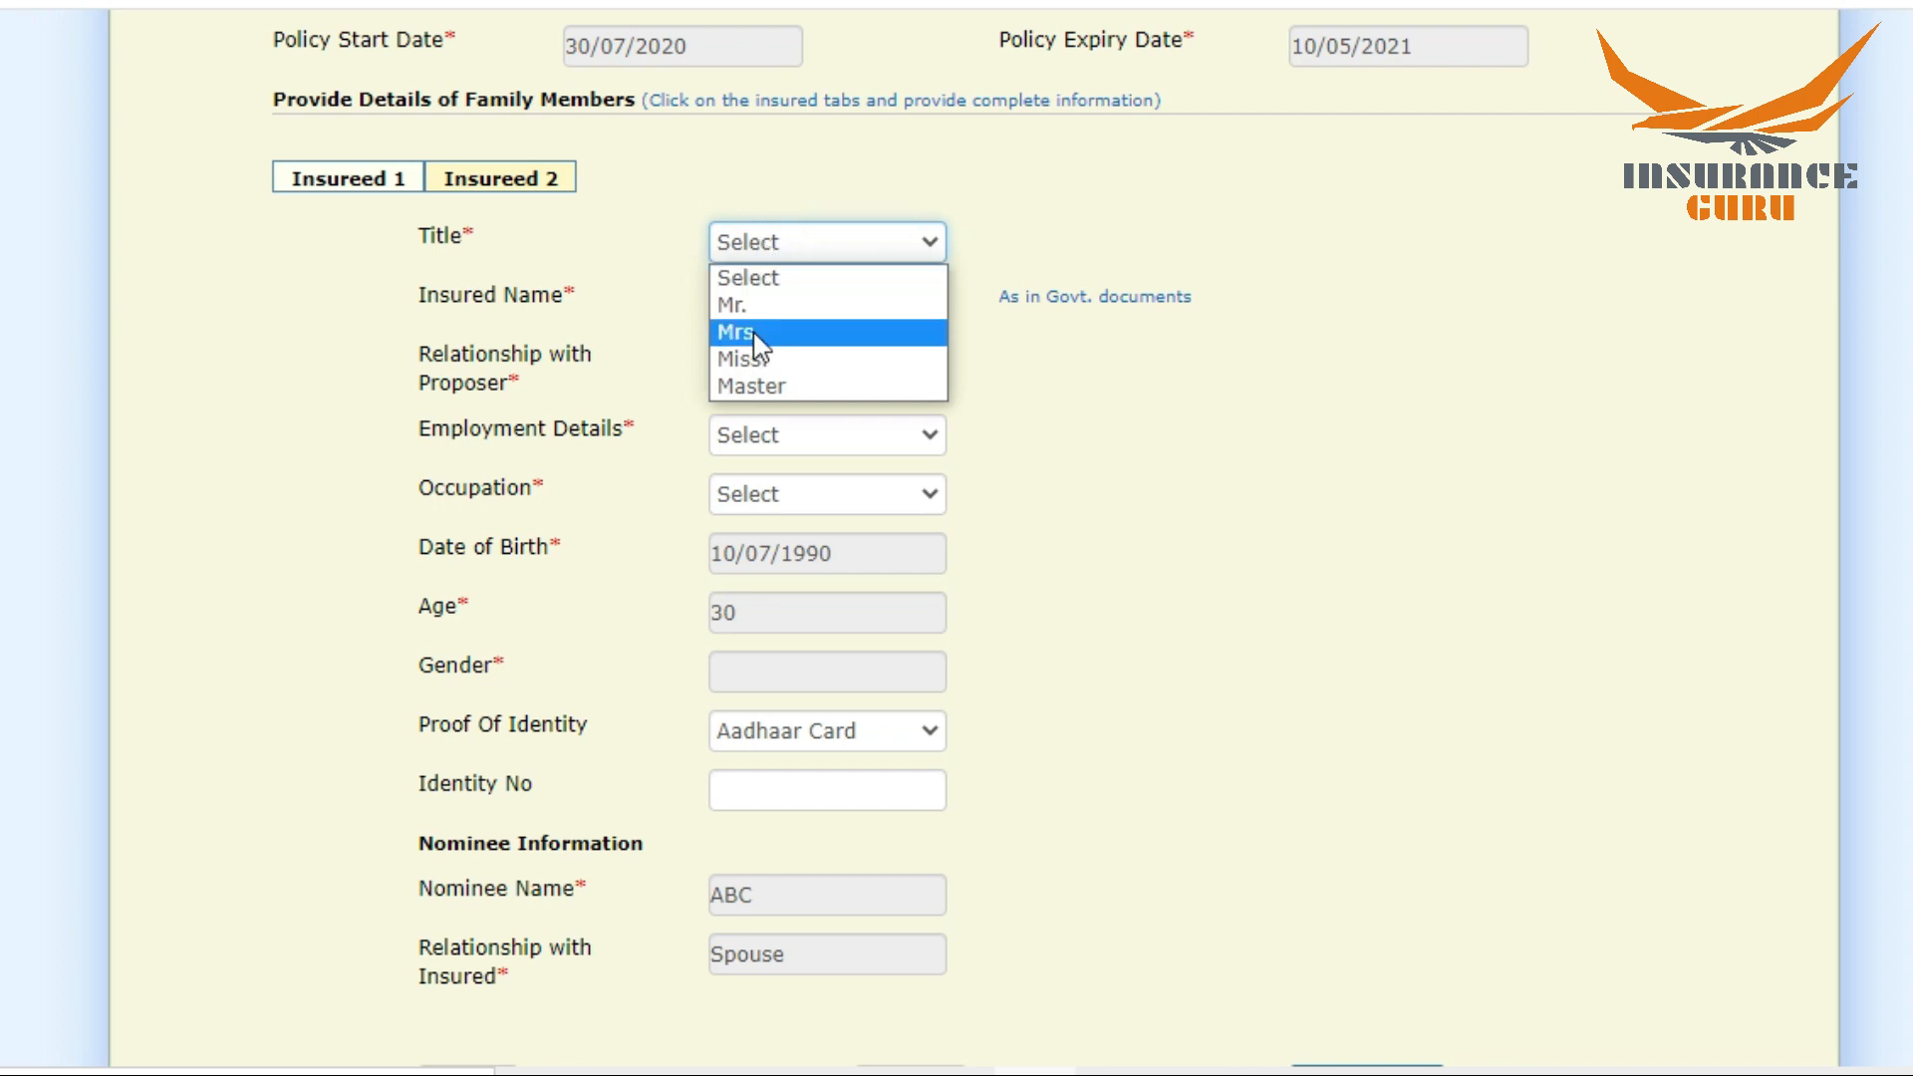
pyautogui.click(758, 335)
pyautogui.click(766, 301)
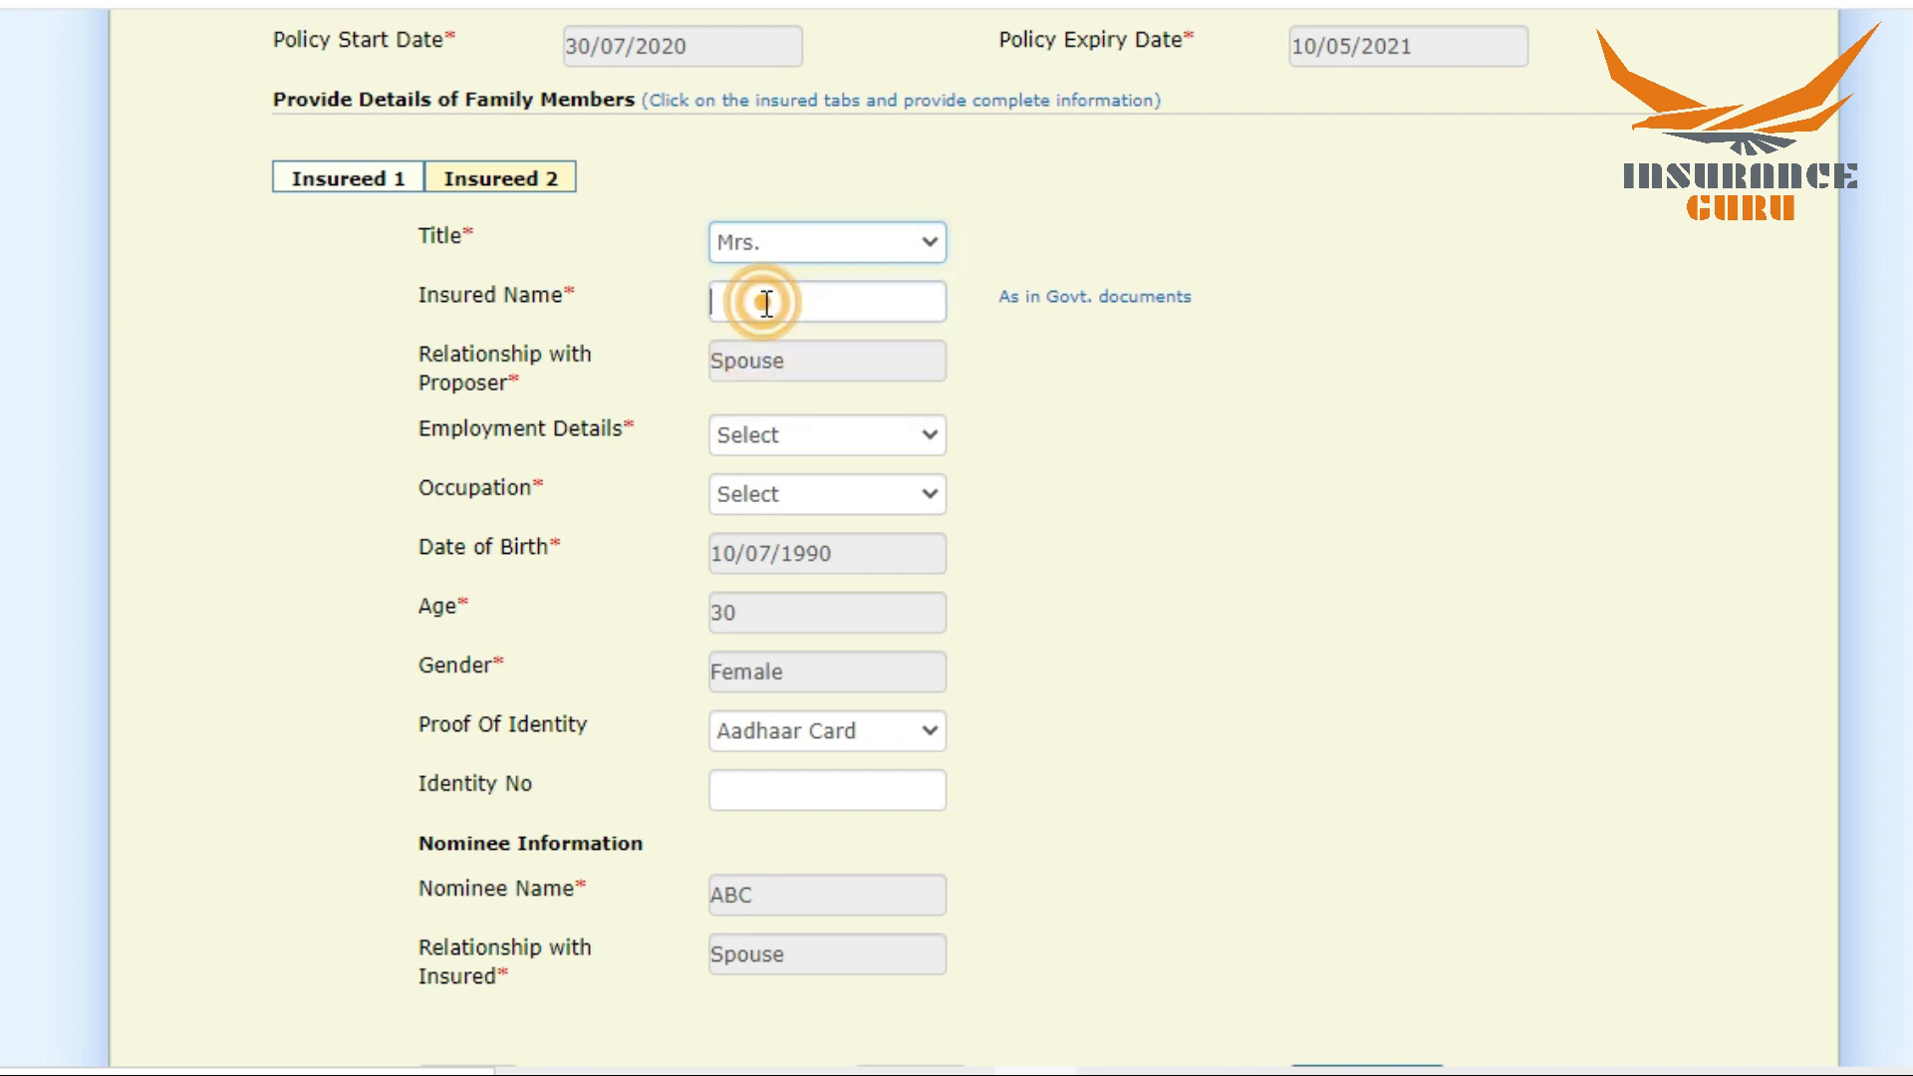
pyautogui.write('XYZ')
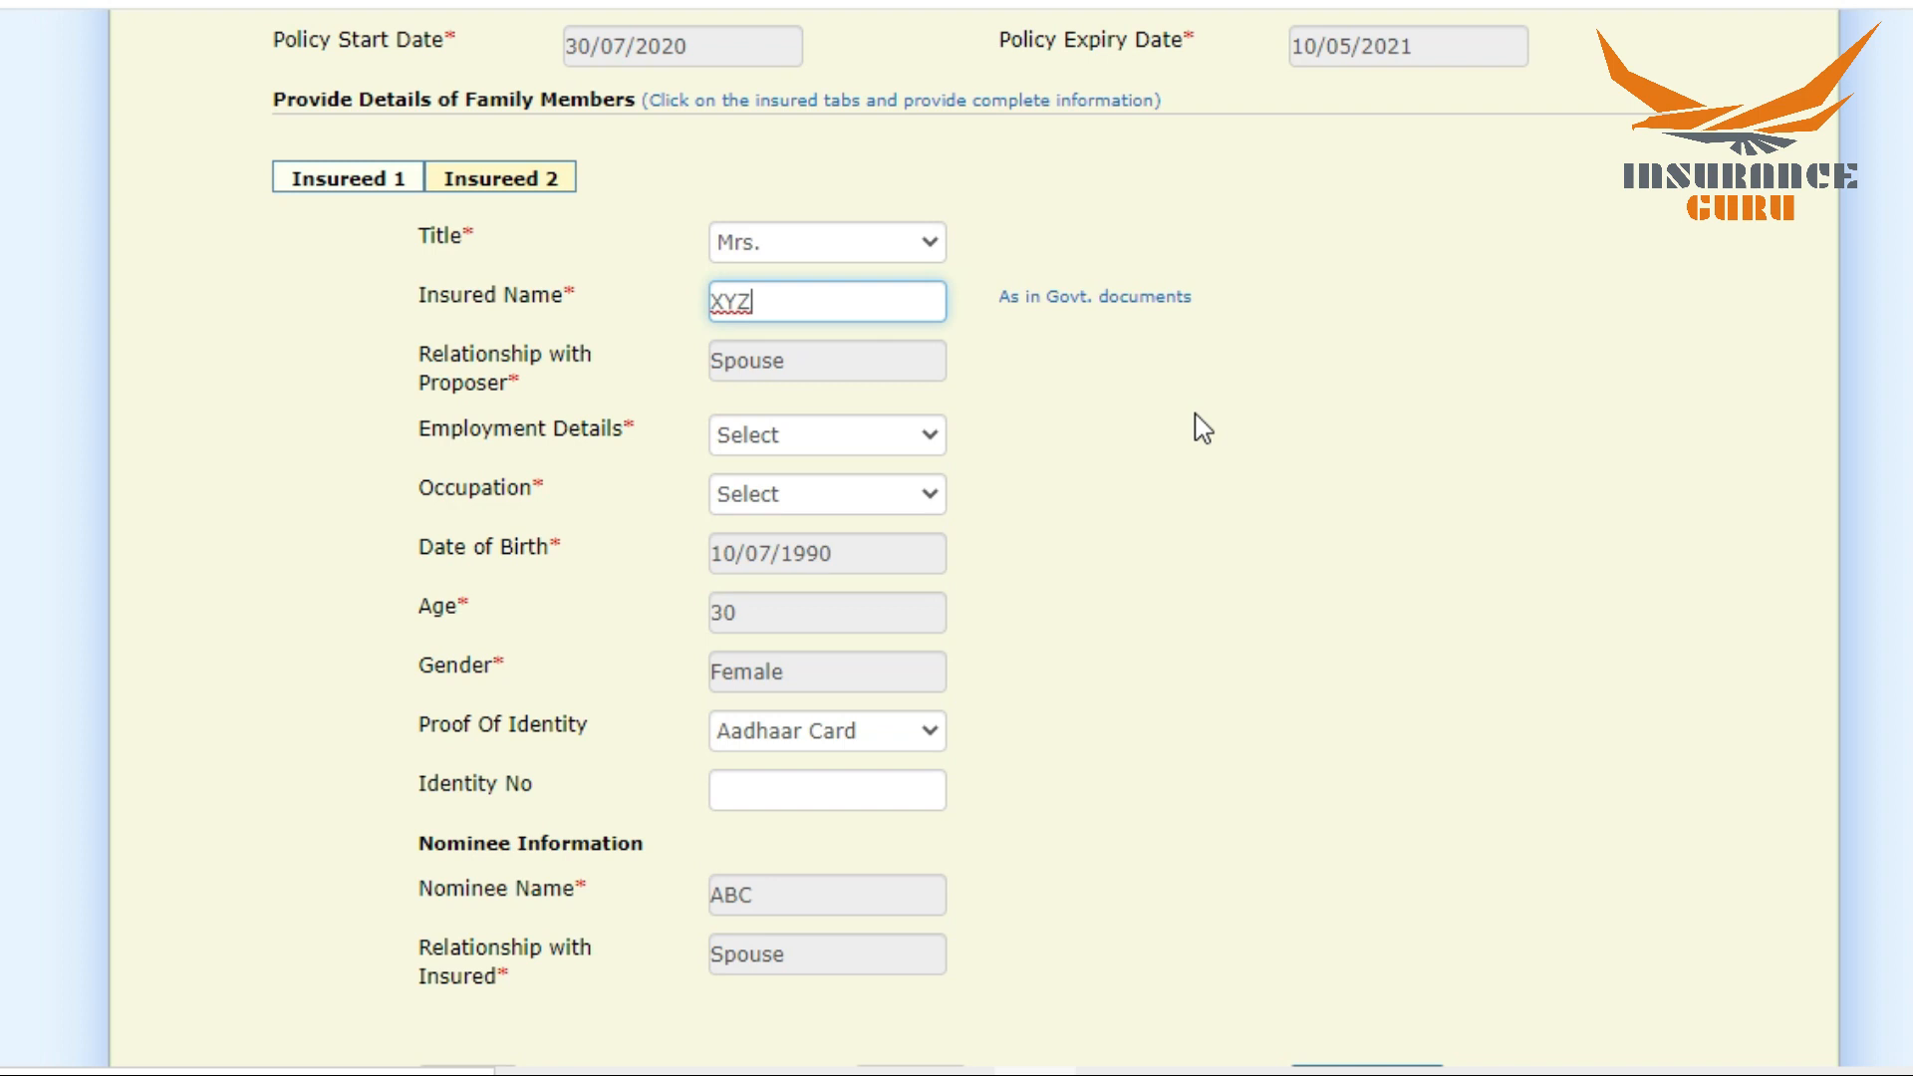
# Step: Set the second insured's employment details to Employed and the occupation to Service
pyautogui.click(819, 436)
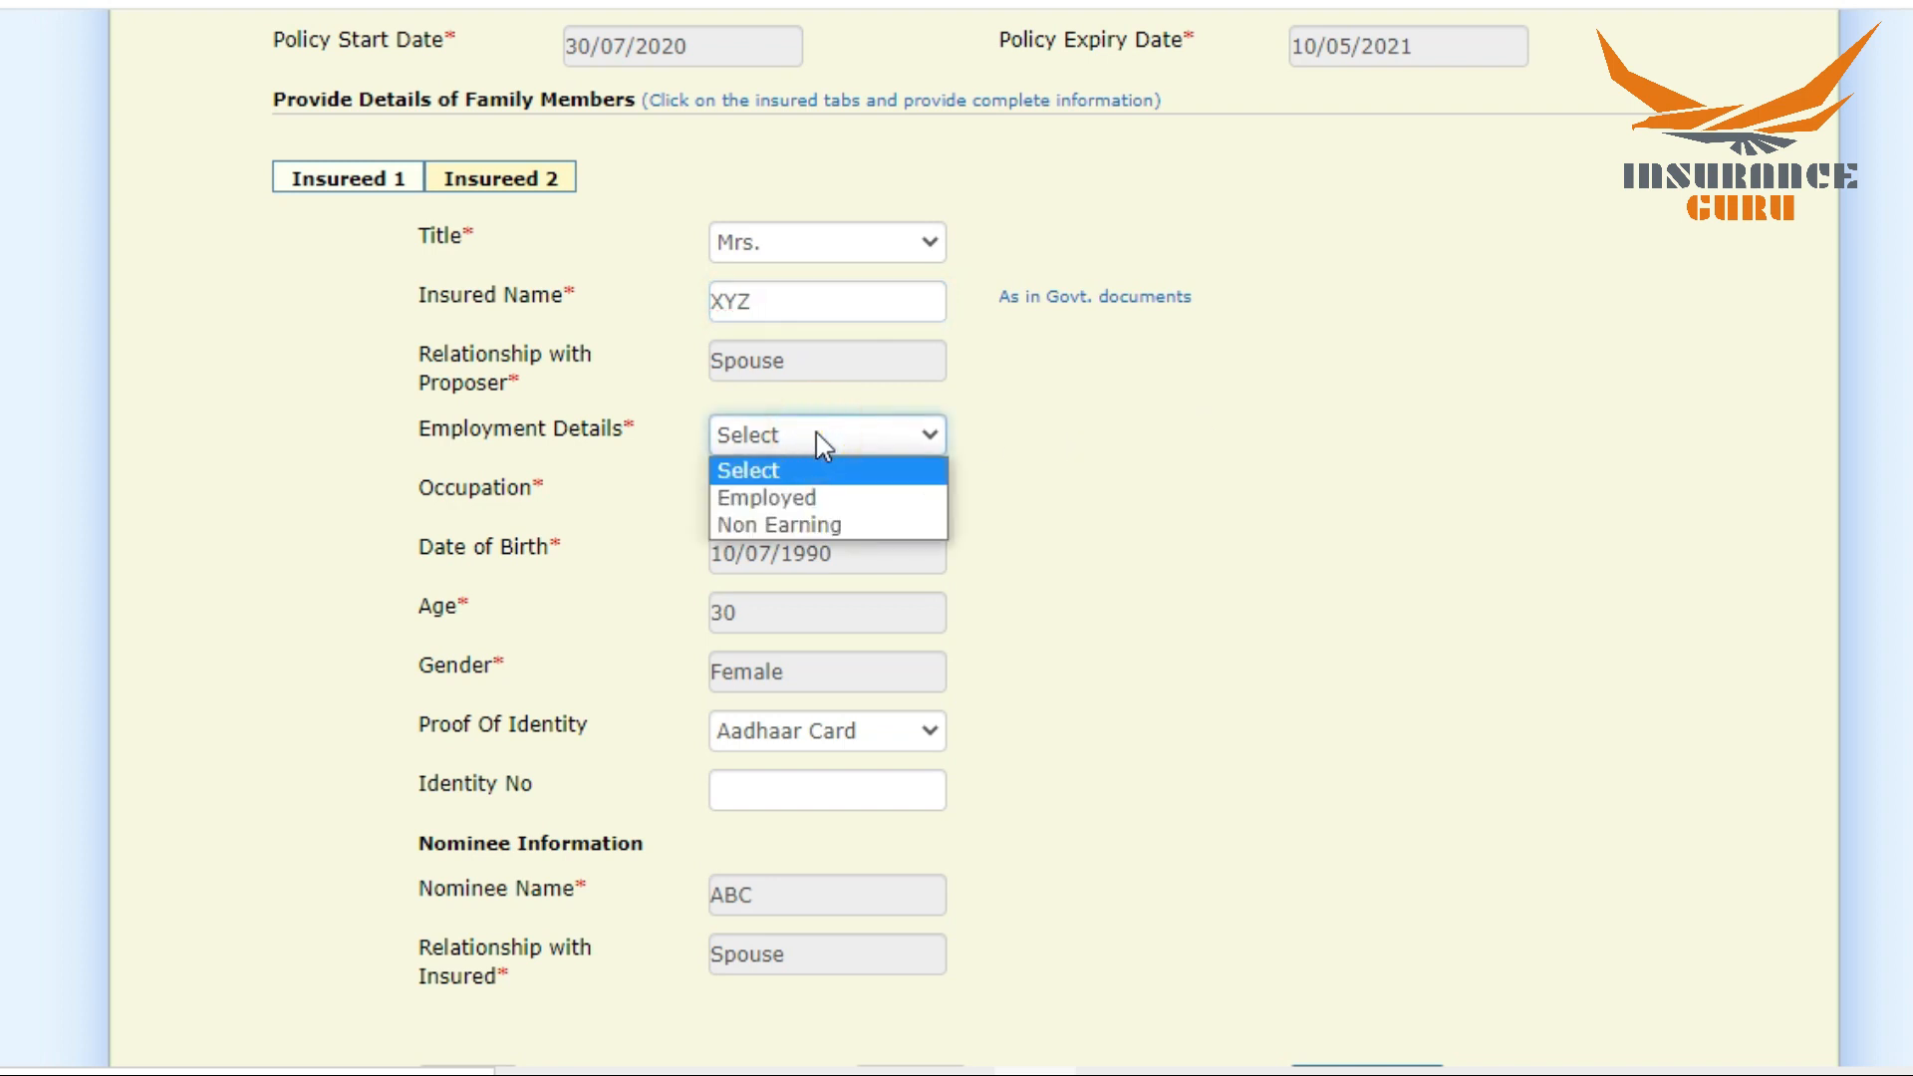
pyautogui.click(806, 498)
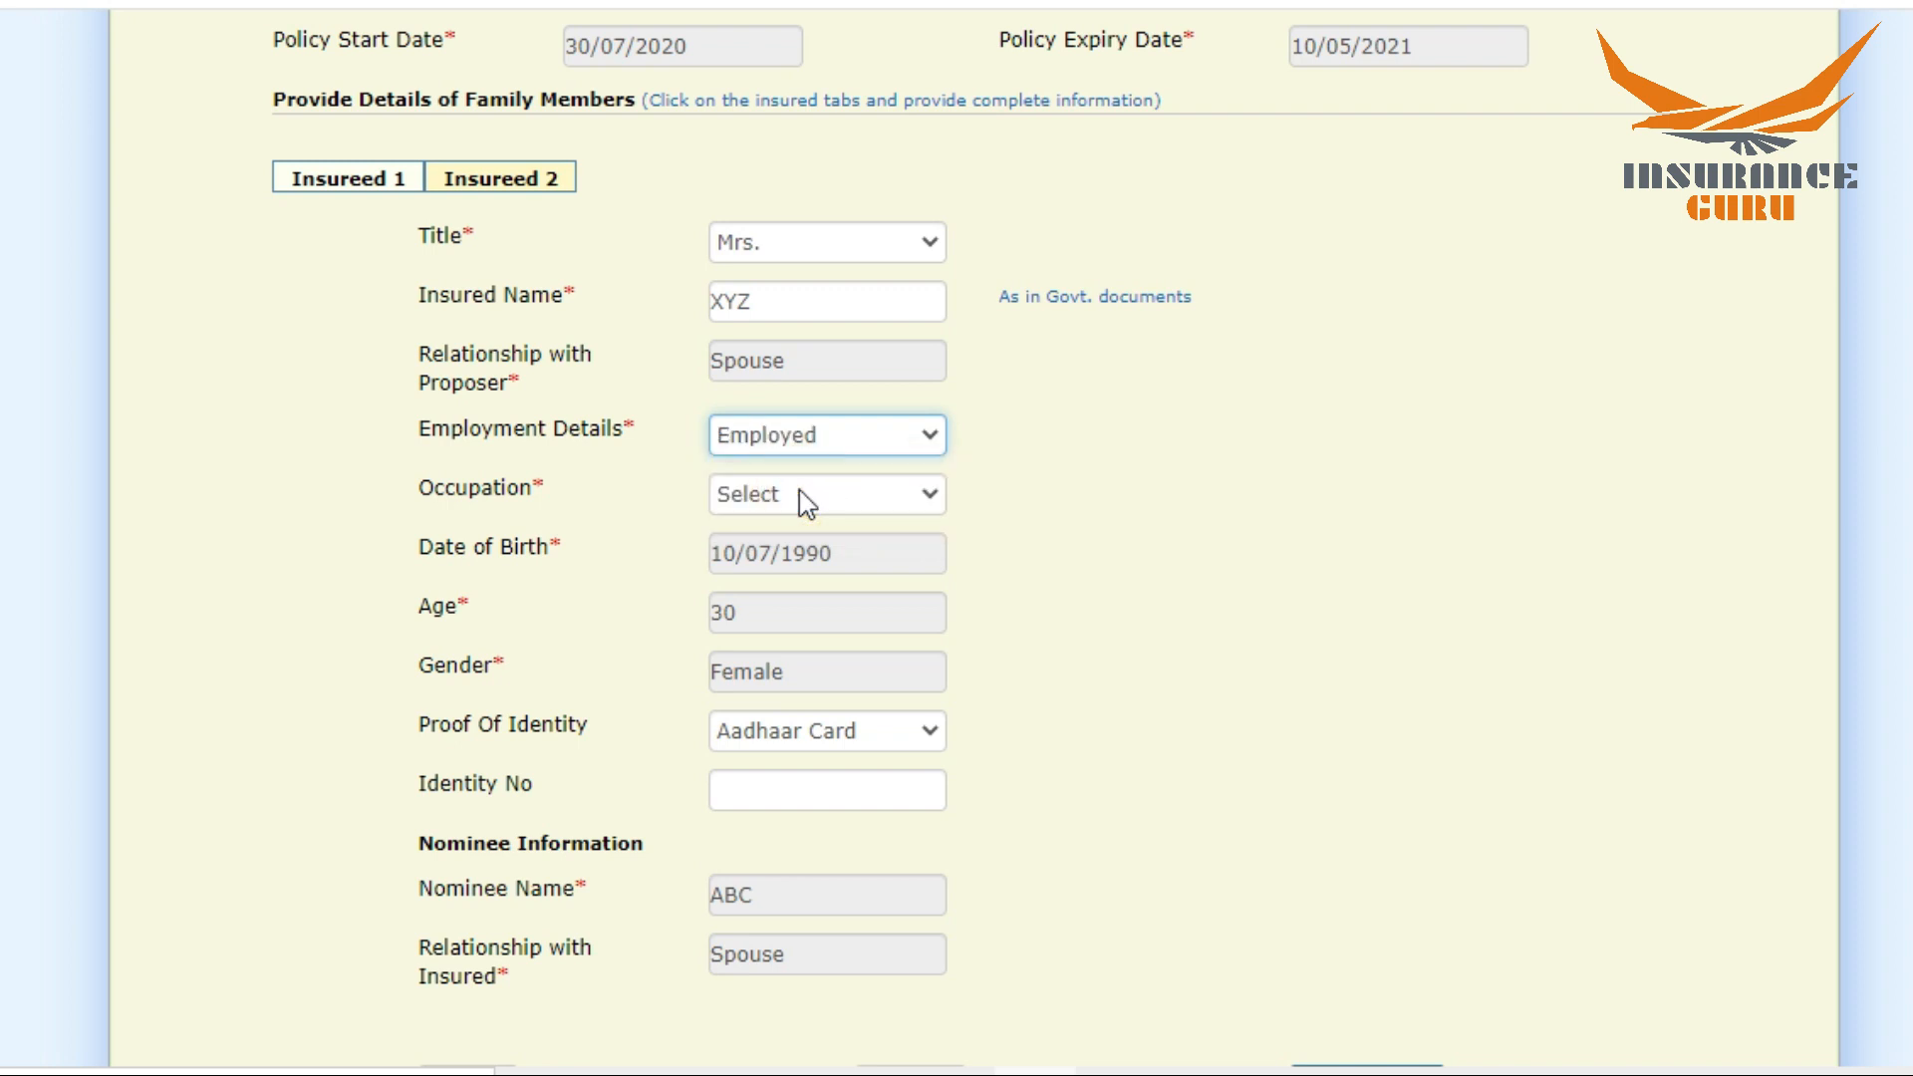
pyautogui.click(806, 498)
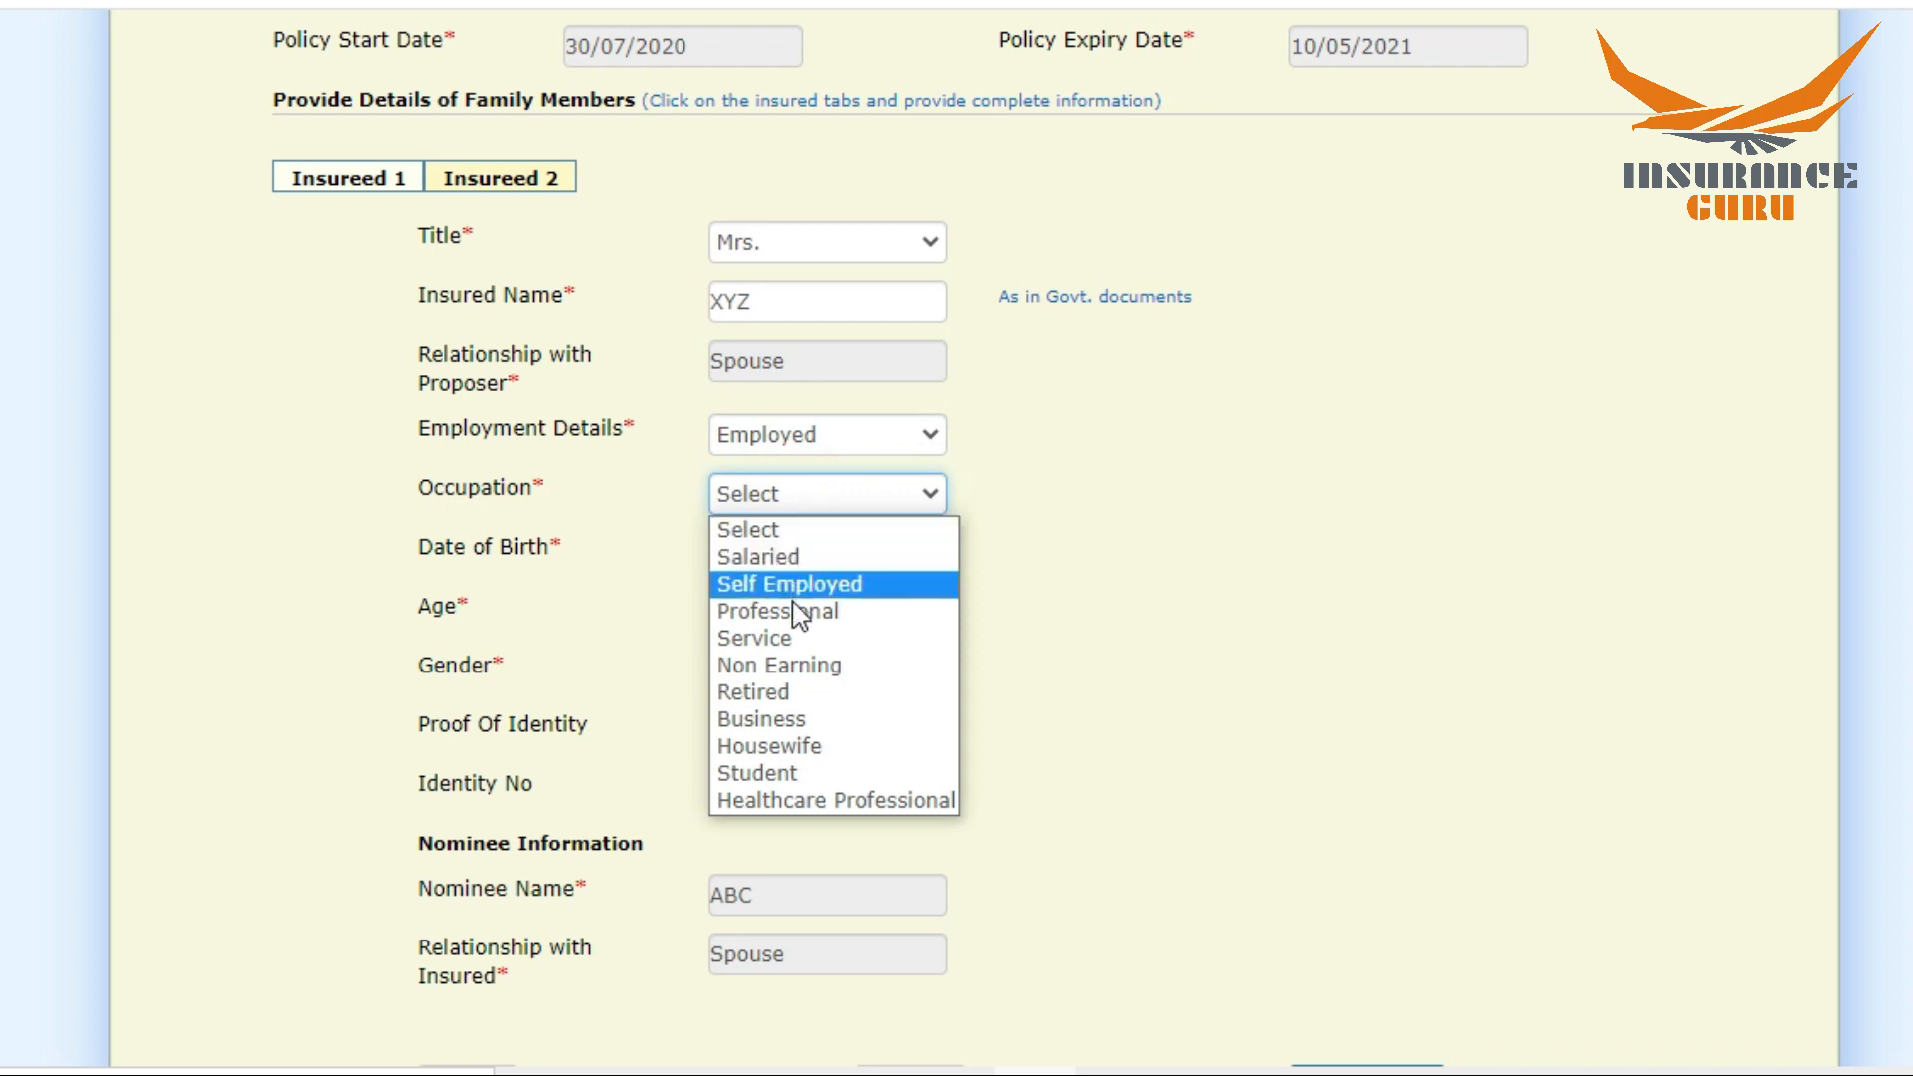
pyautogui.click(786, 636)
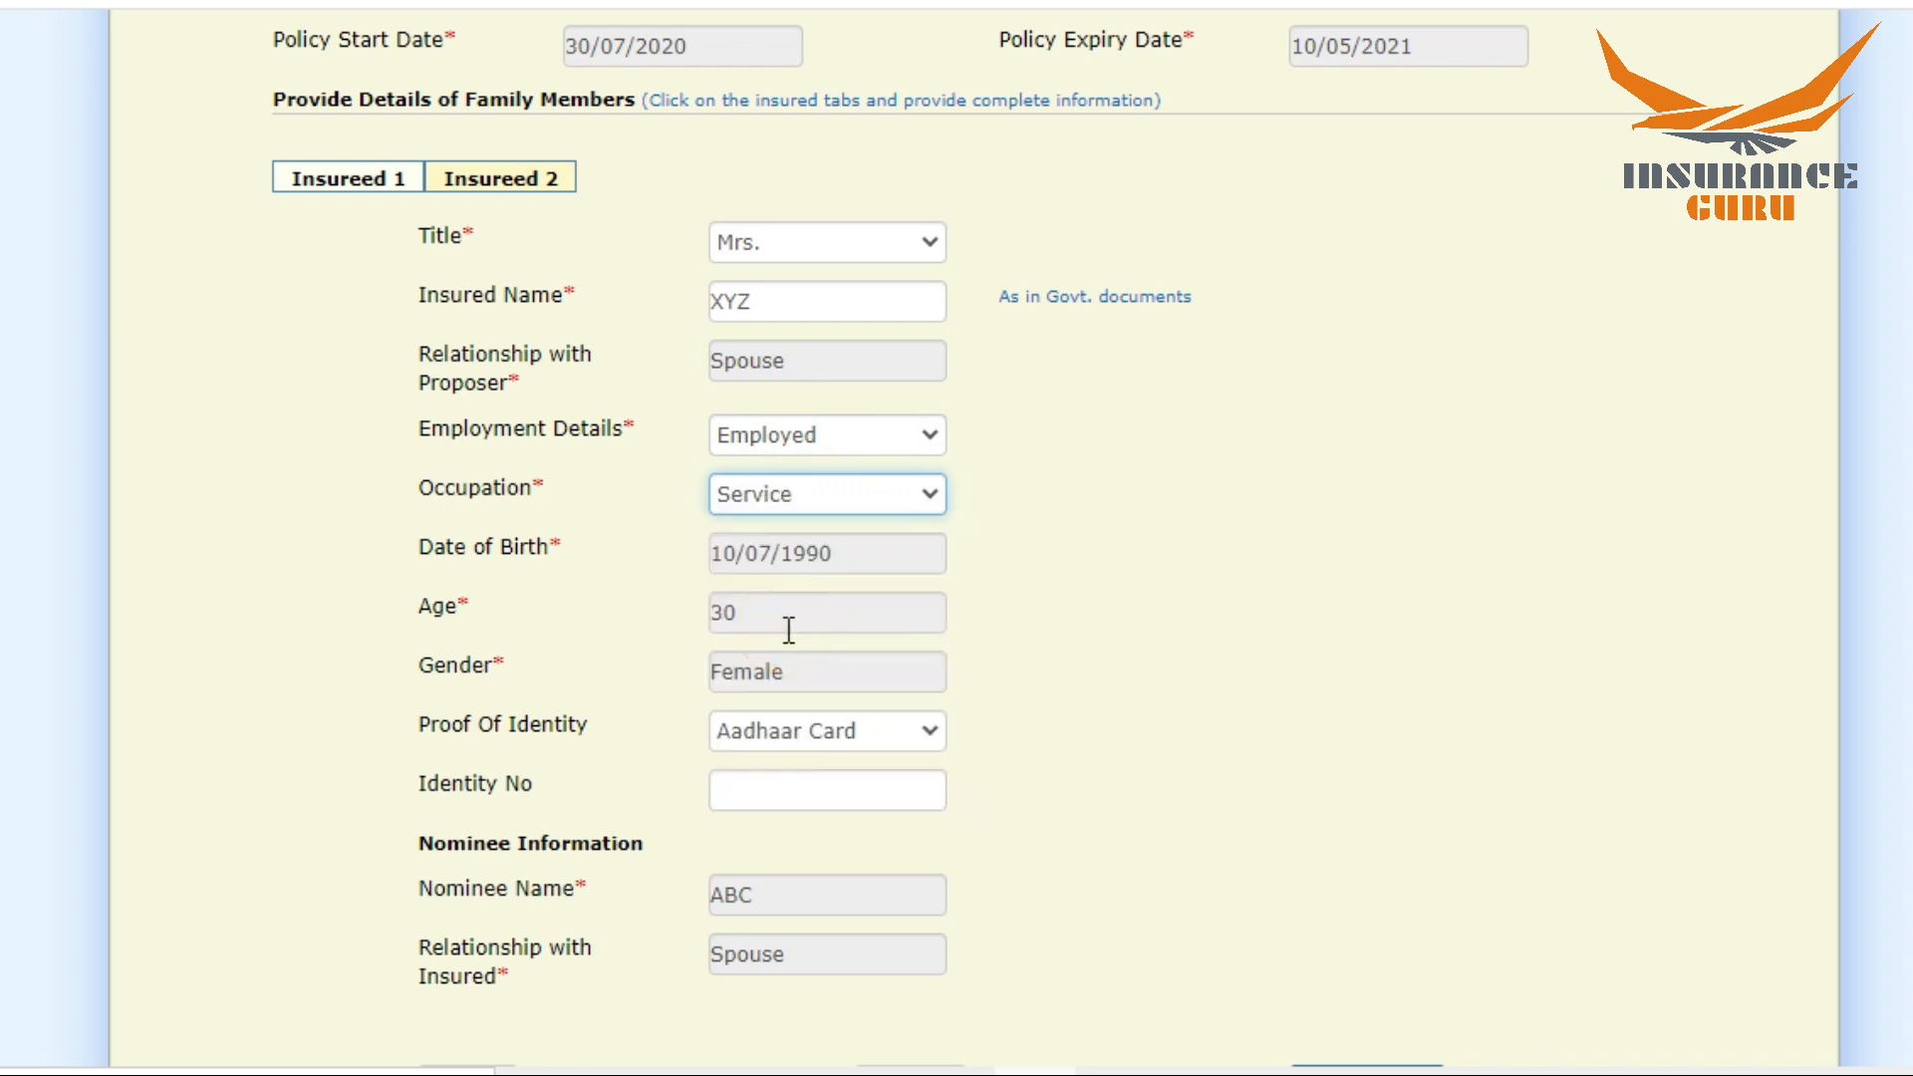
# Step: Set the second insured's proof of identity to Driving License and enter the identity number
pyautogui.scroll(-3, 956, 538)
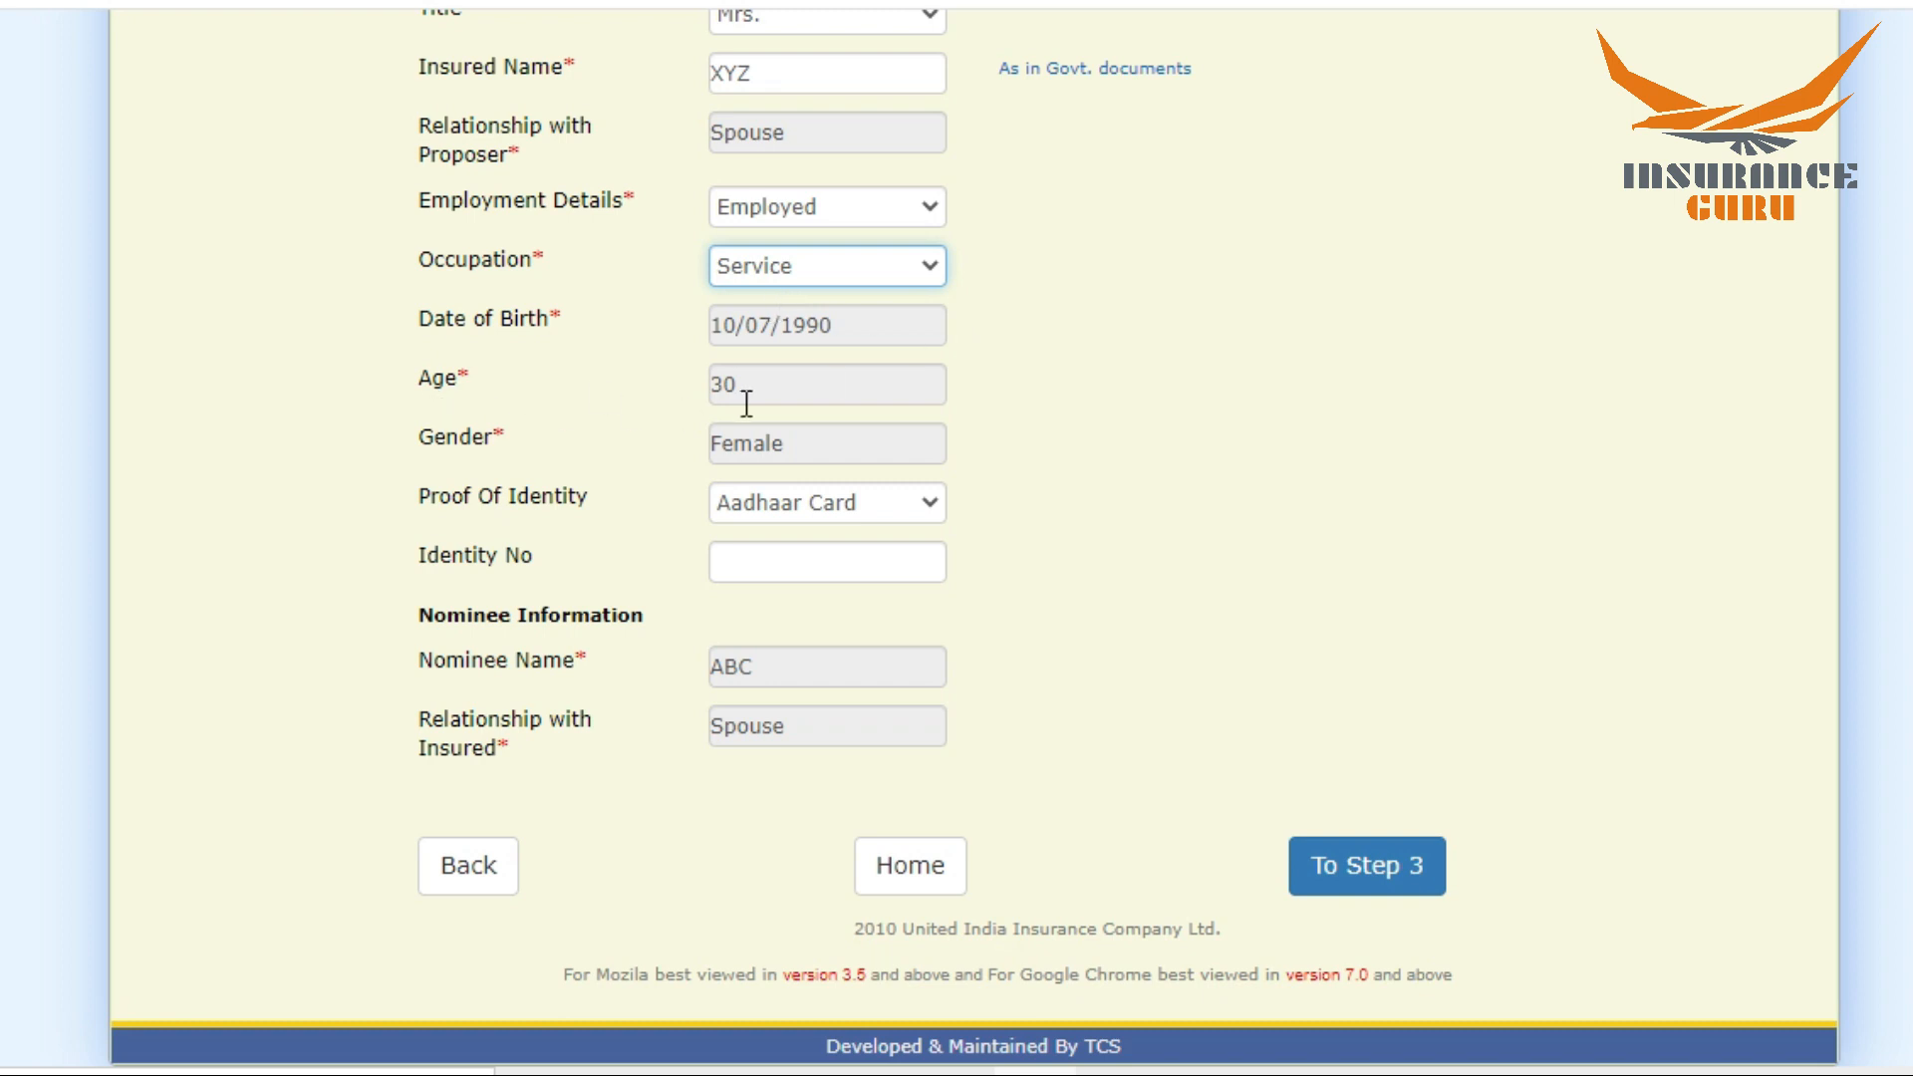
pyautogui.click(787, 507)
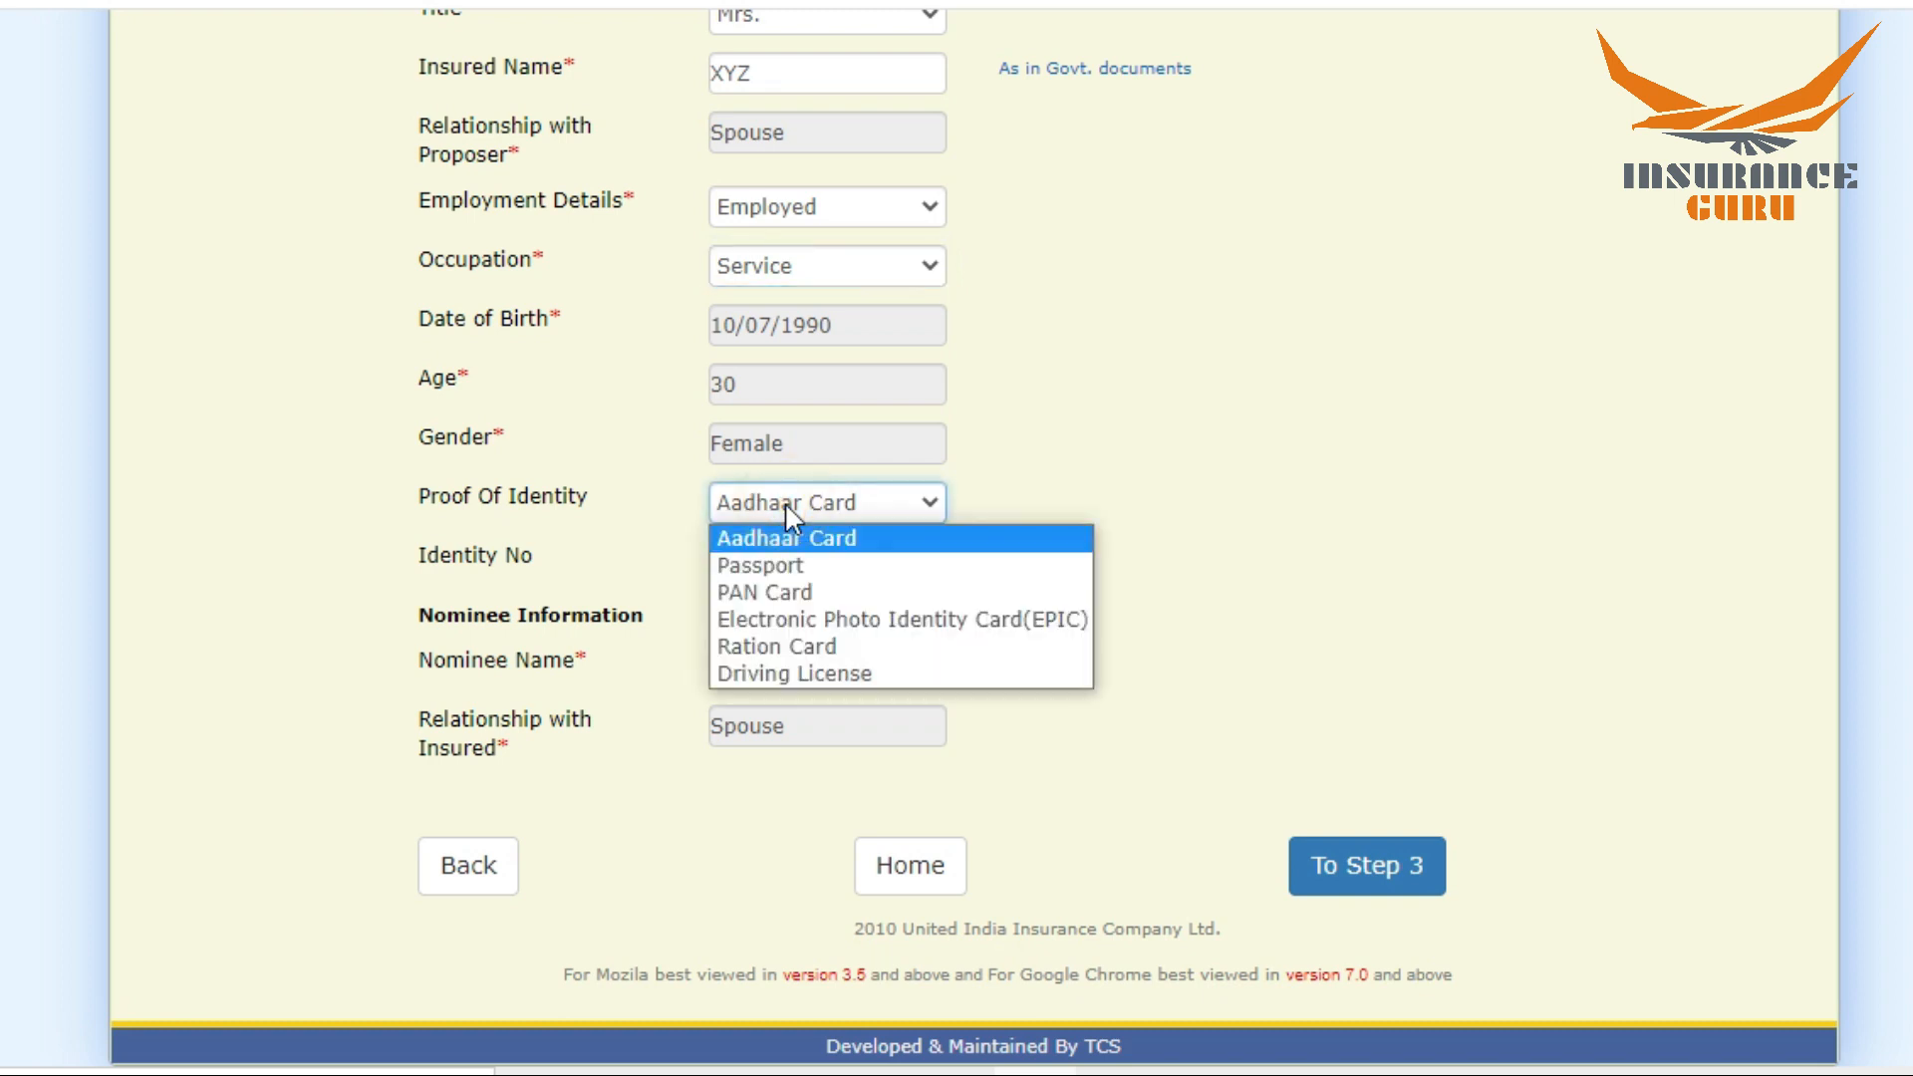
pyautogui.click(769, 595)
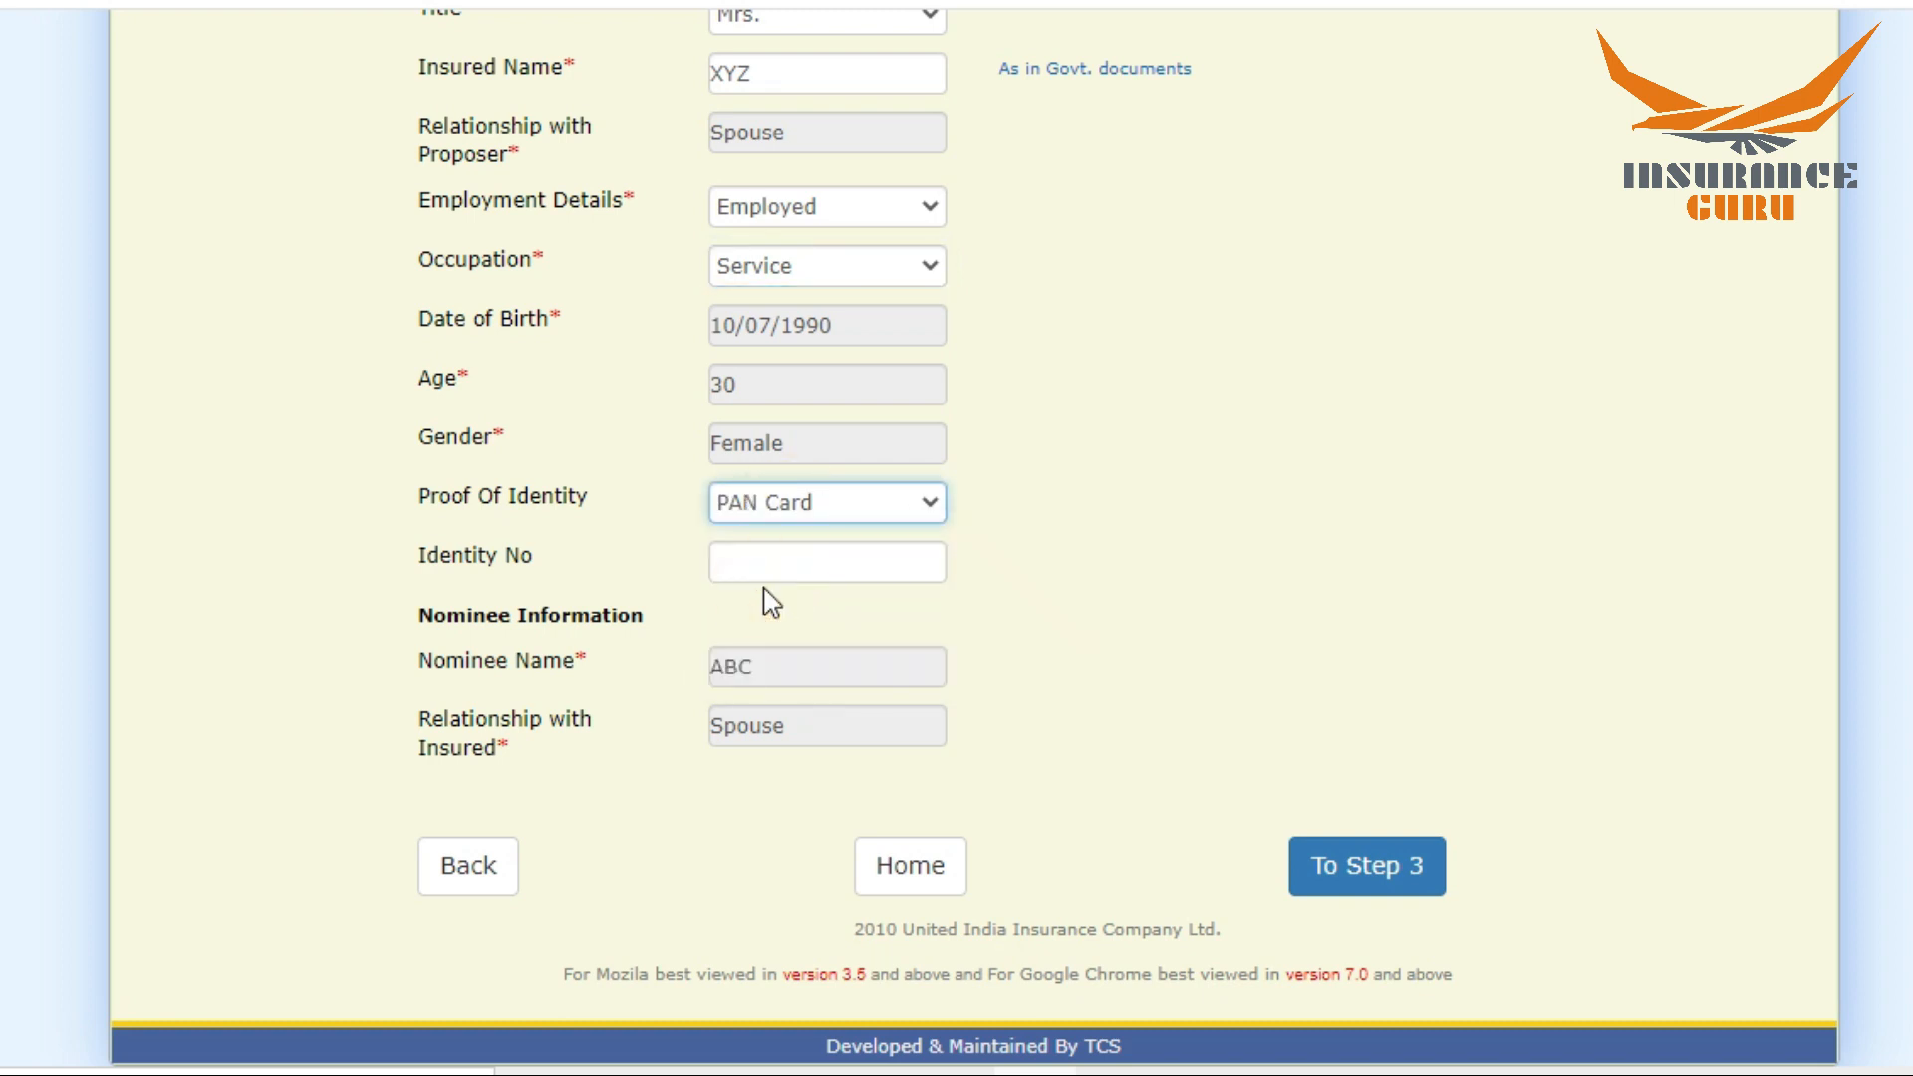
pyautogui.click(790, 511)
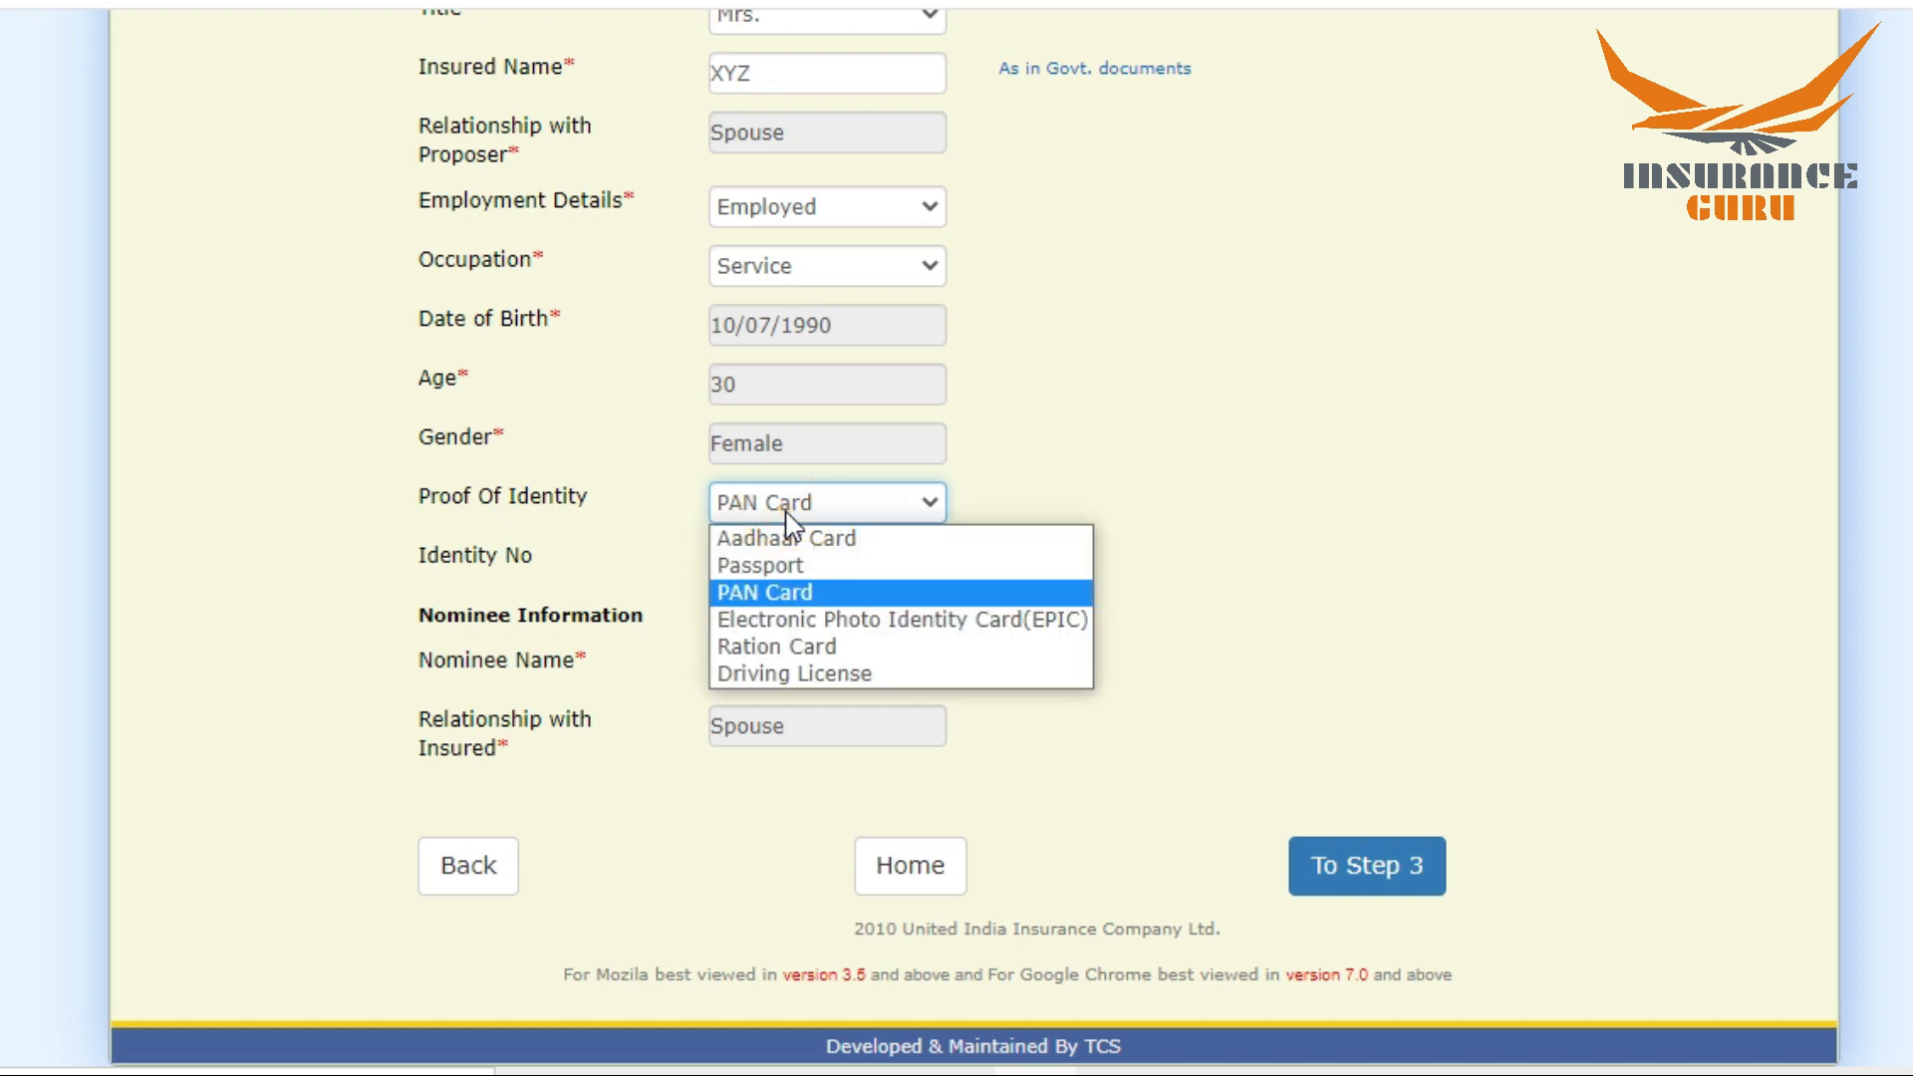
pyautogui.click(773, 671)
pyautogui.click(764, 569)
pyautogui.write('42343')
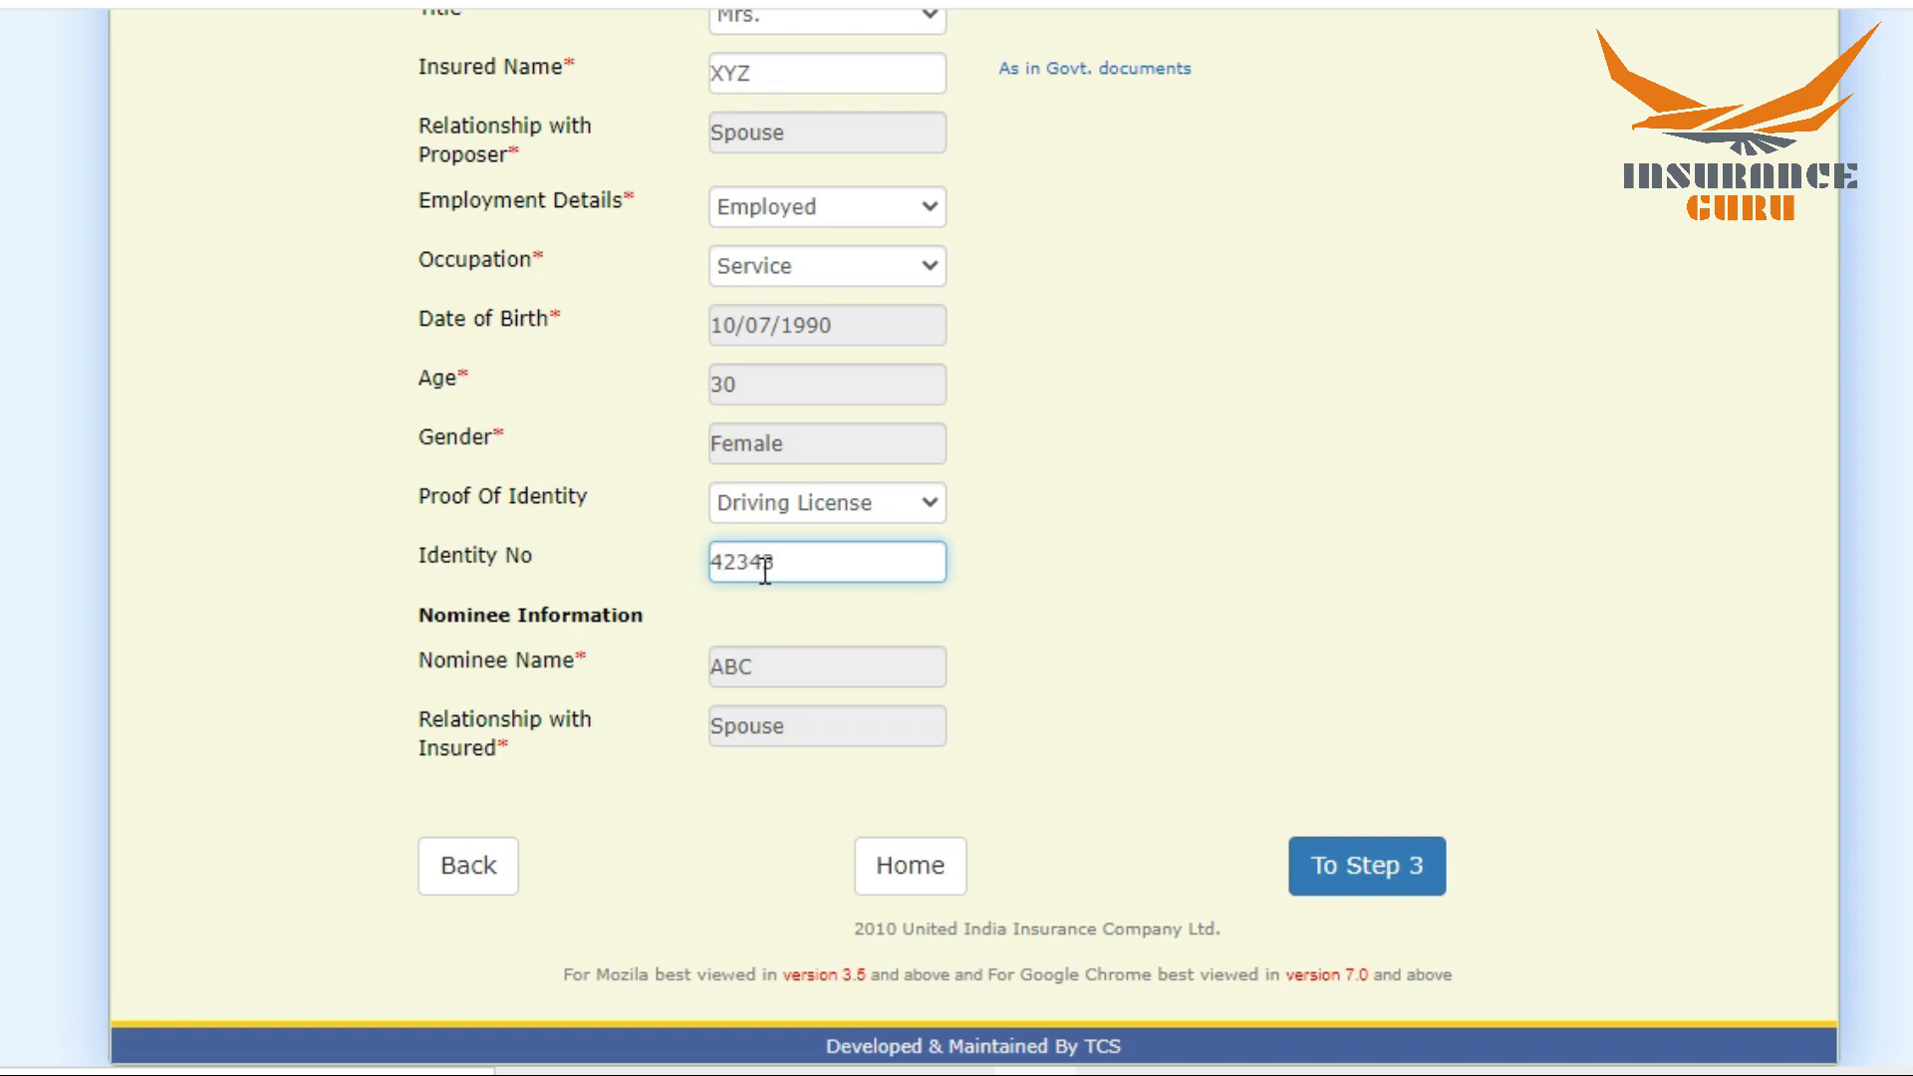
pyautogui.click(1096, 662)
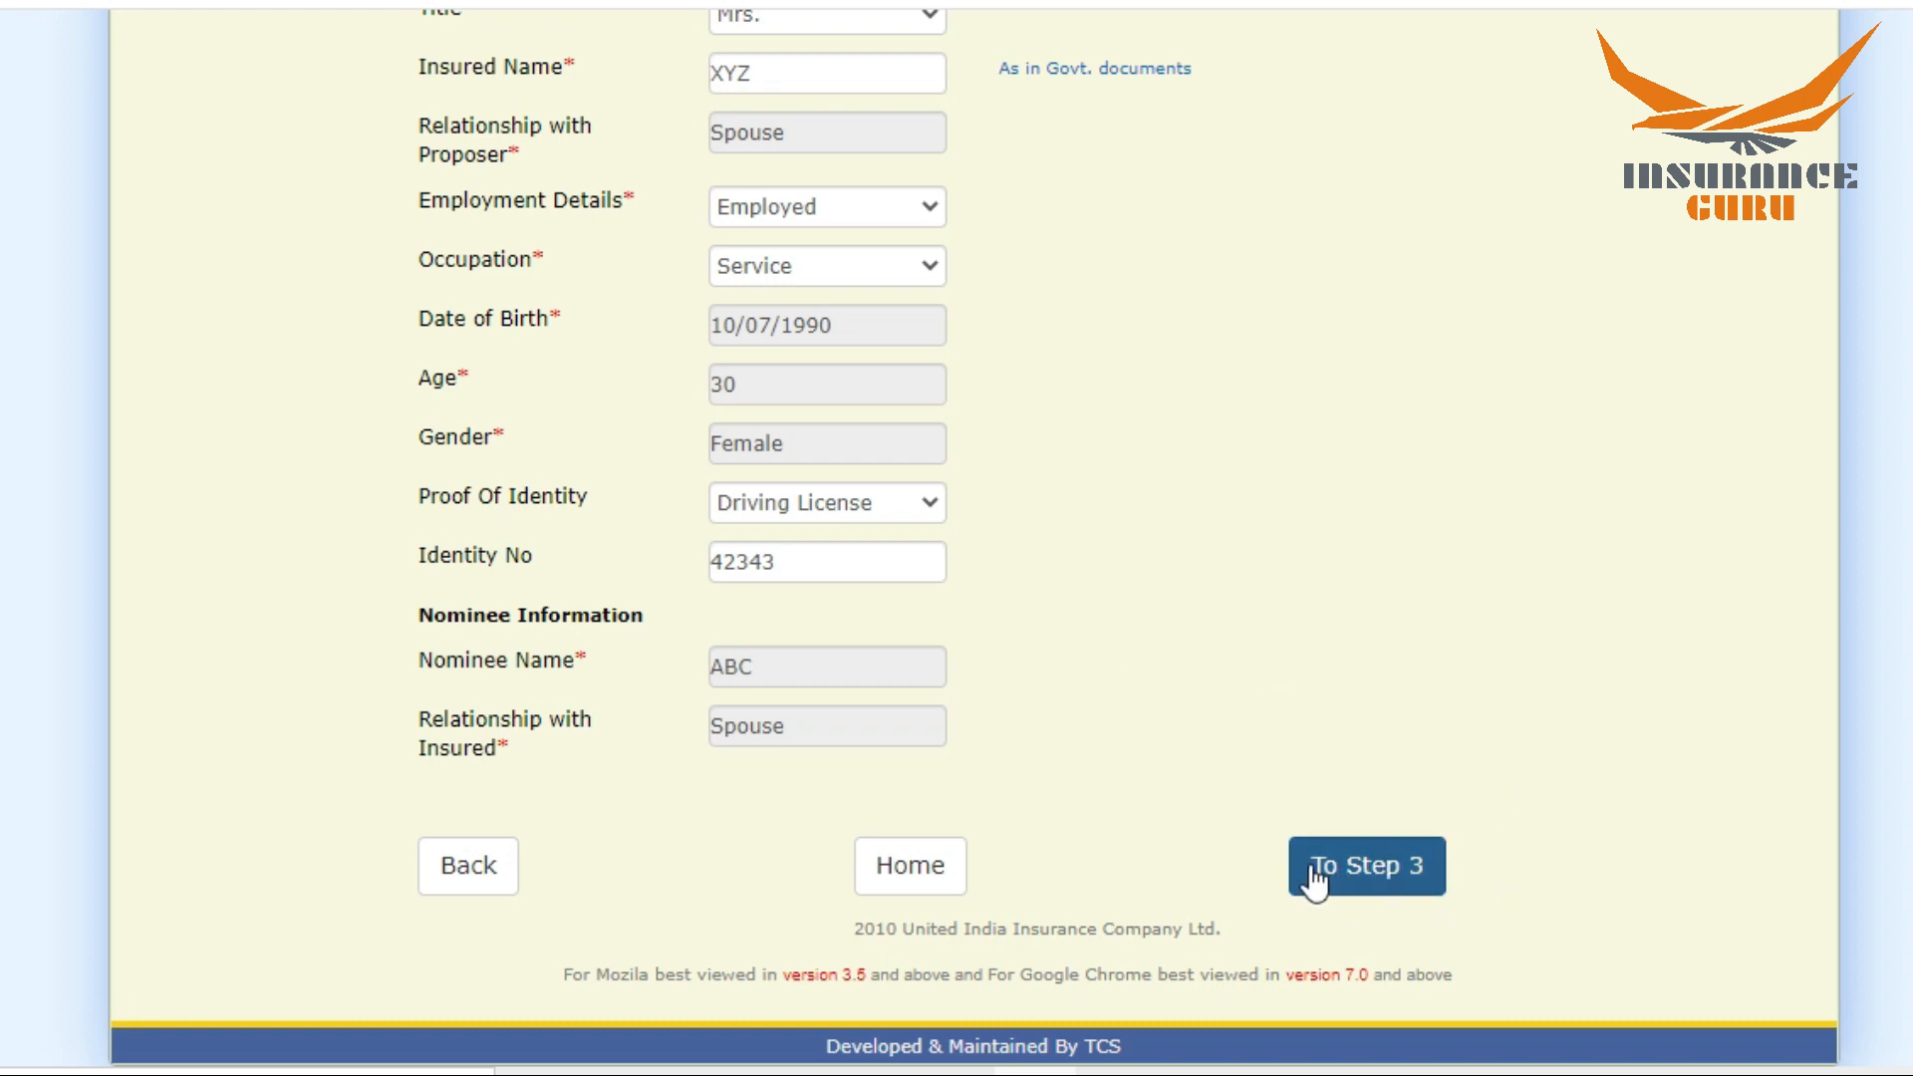
# Step: Continue to Step 3 and set the proposer's industry working to Business in the contact details
pyautogui.click(1380, 867)
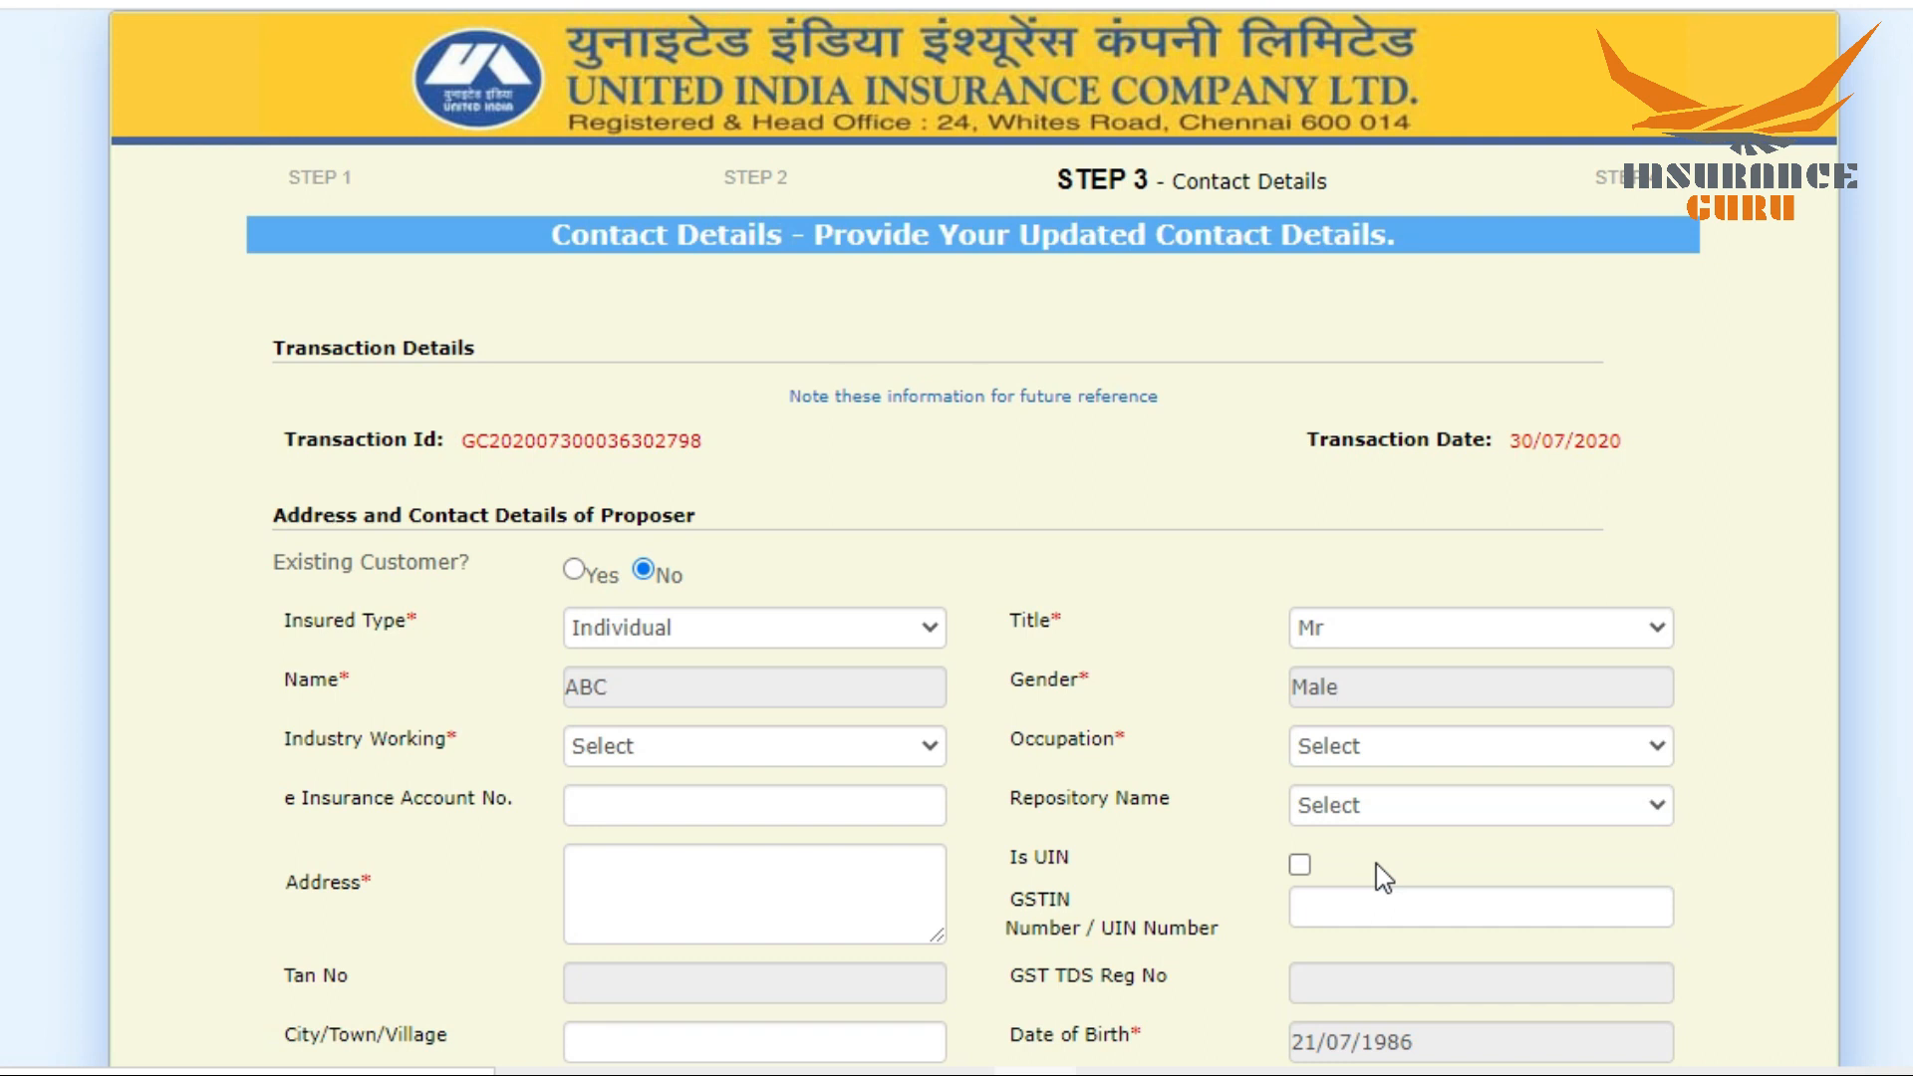
pyautogui.scroll(-4, 957, 538)
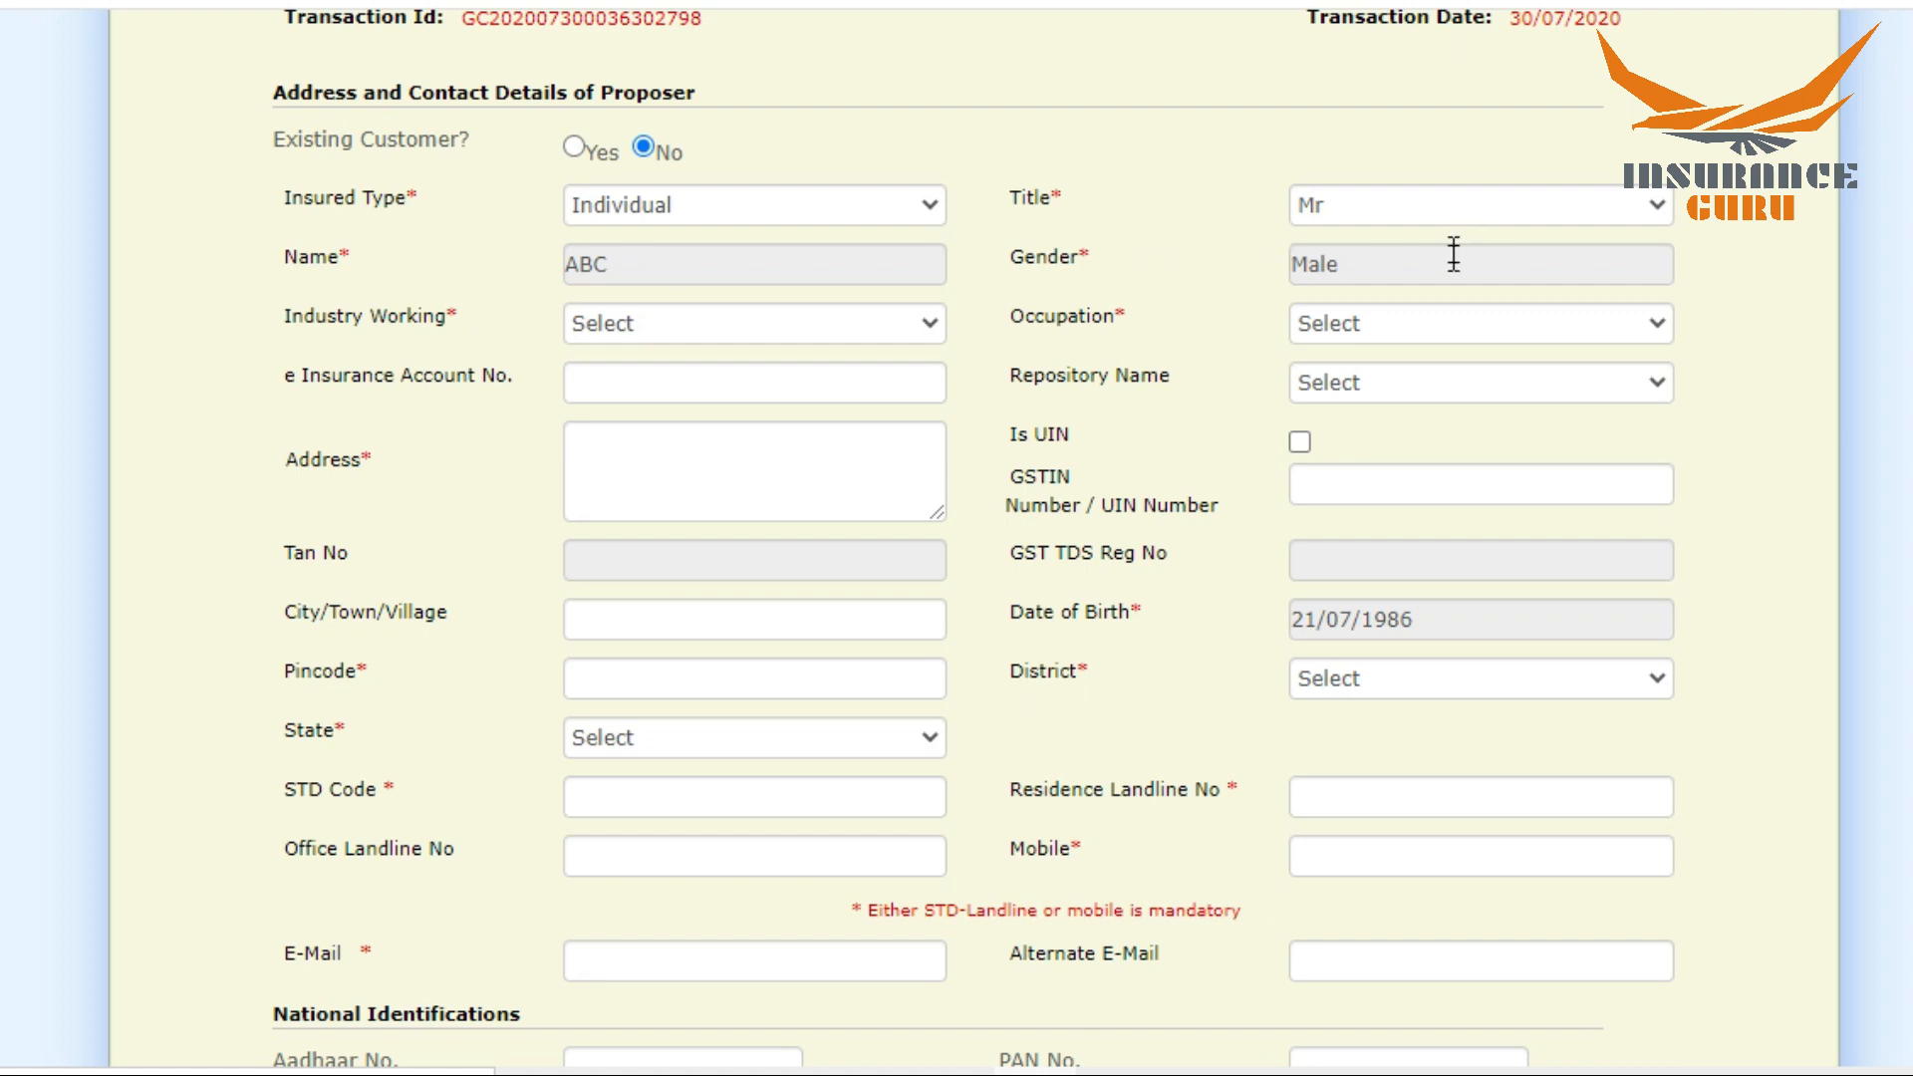
pyautogui.click(738, 335)
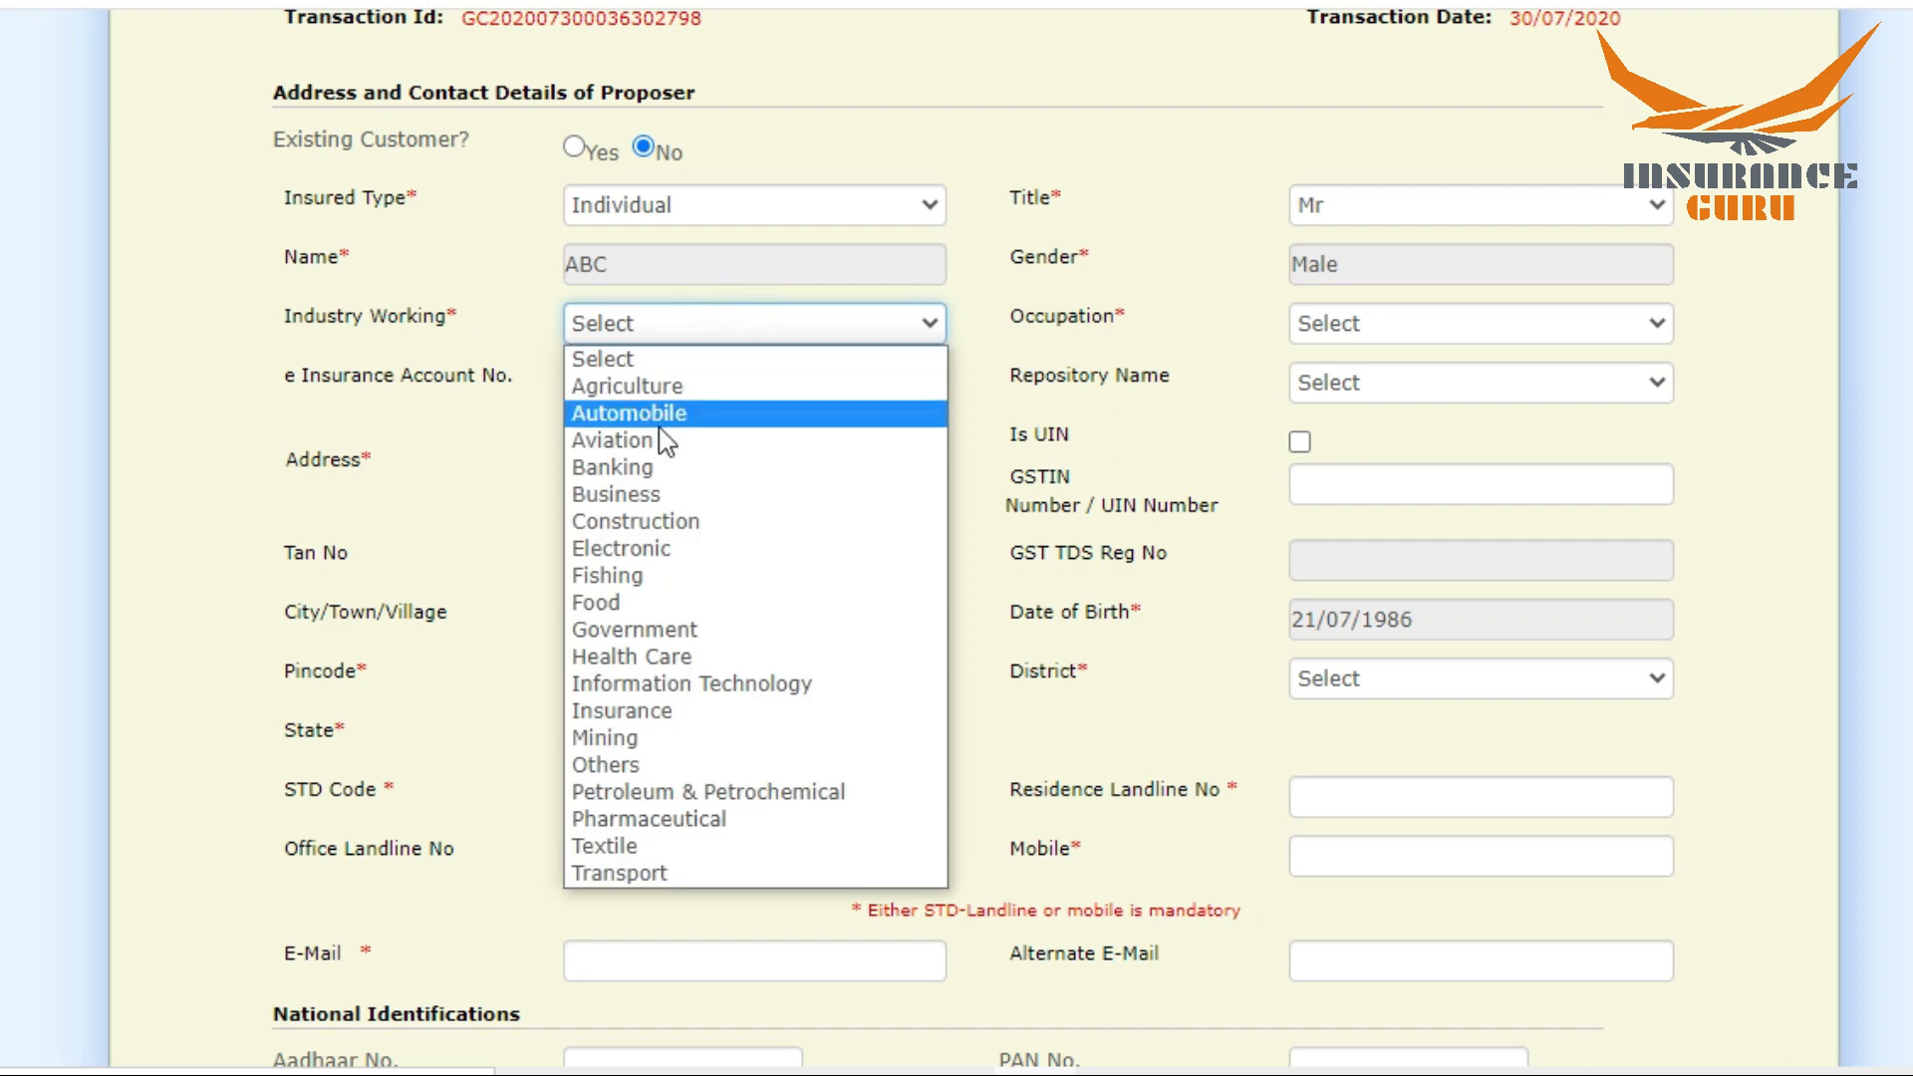
pyautogui.click(637, 493)
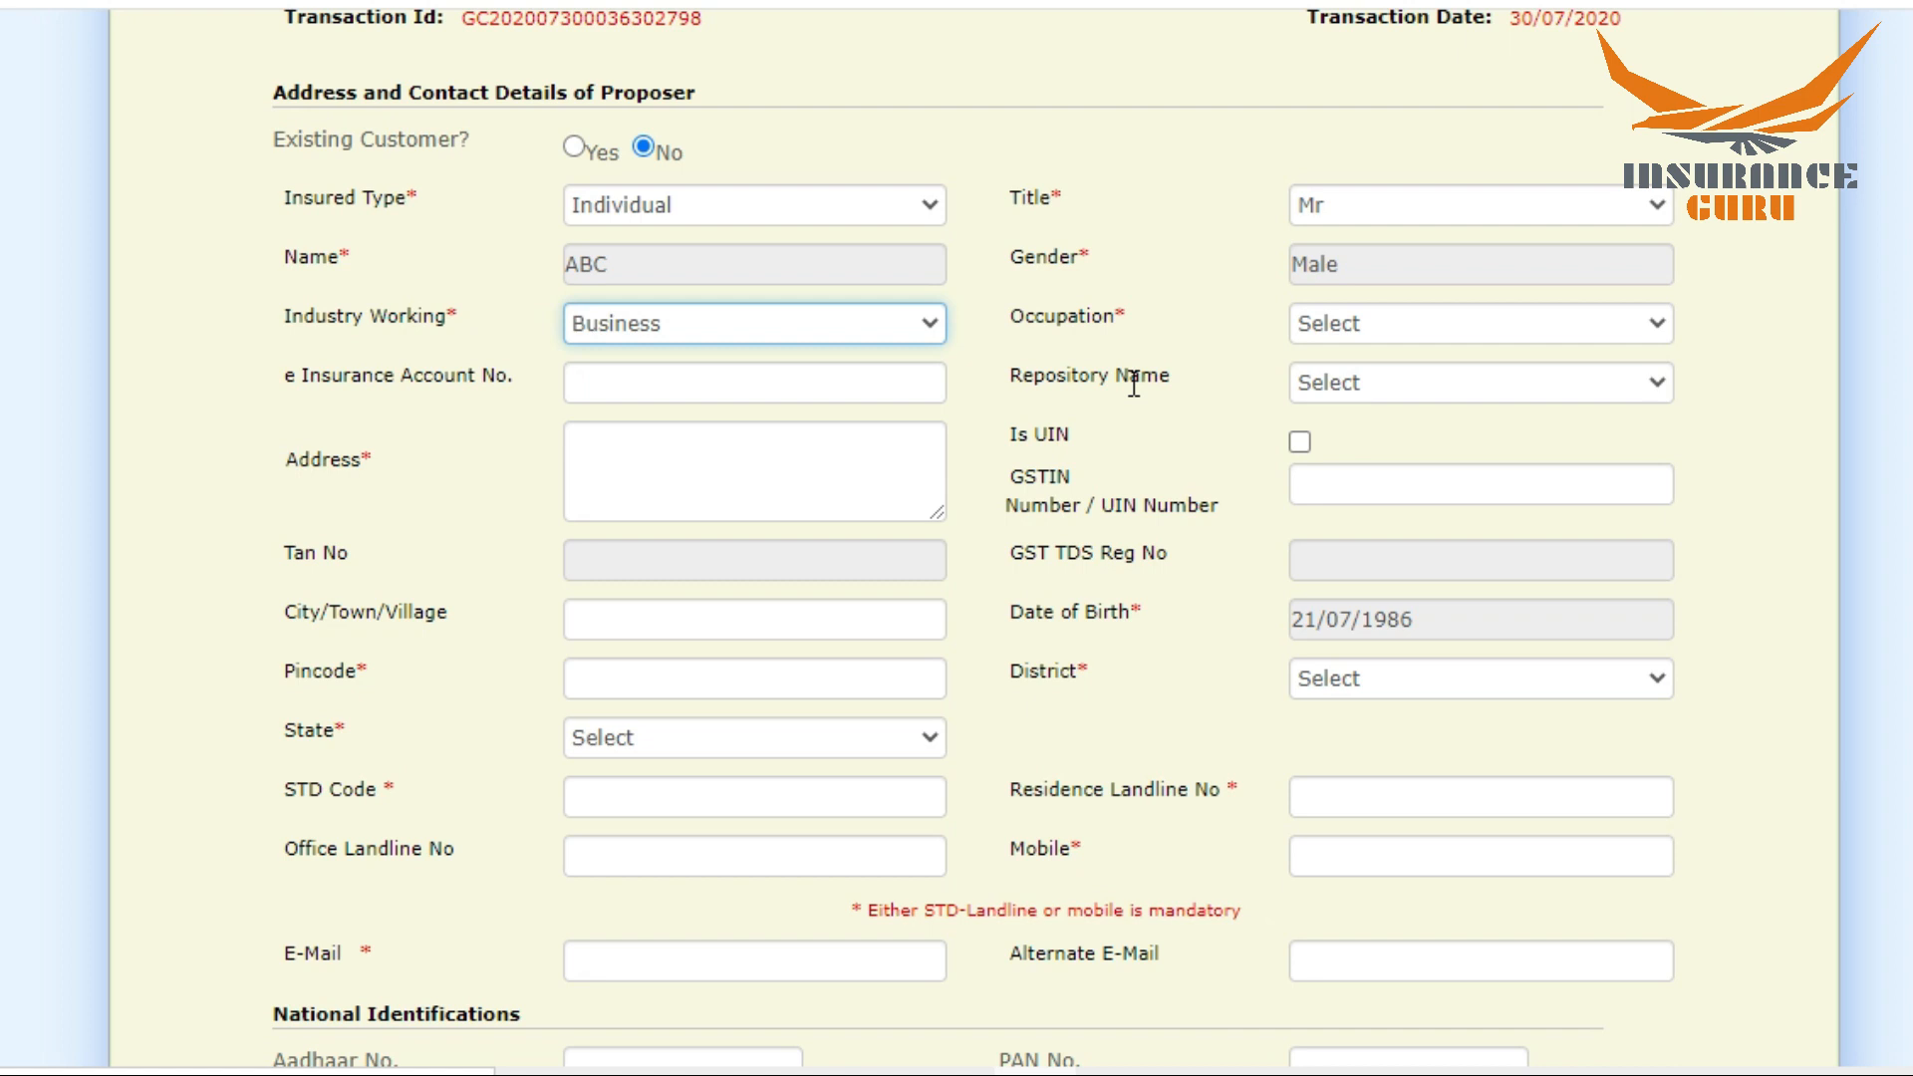
# Step: Set the proposer's occupation to Others and enter the proposer's address in the contact details
pyautogui.click(1409, 326)
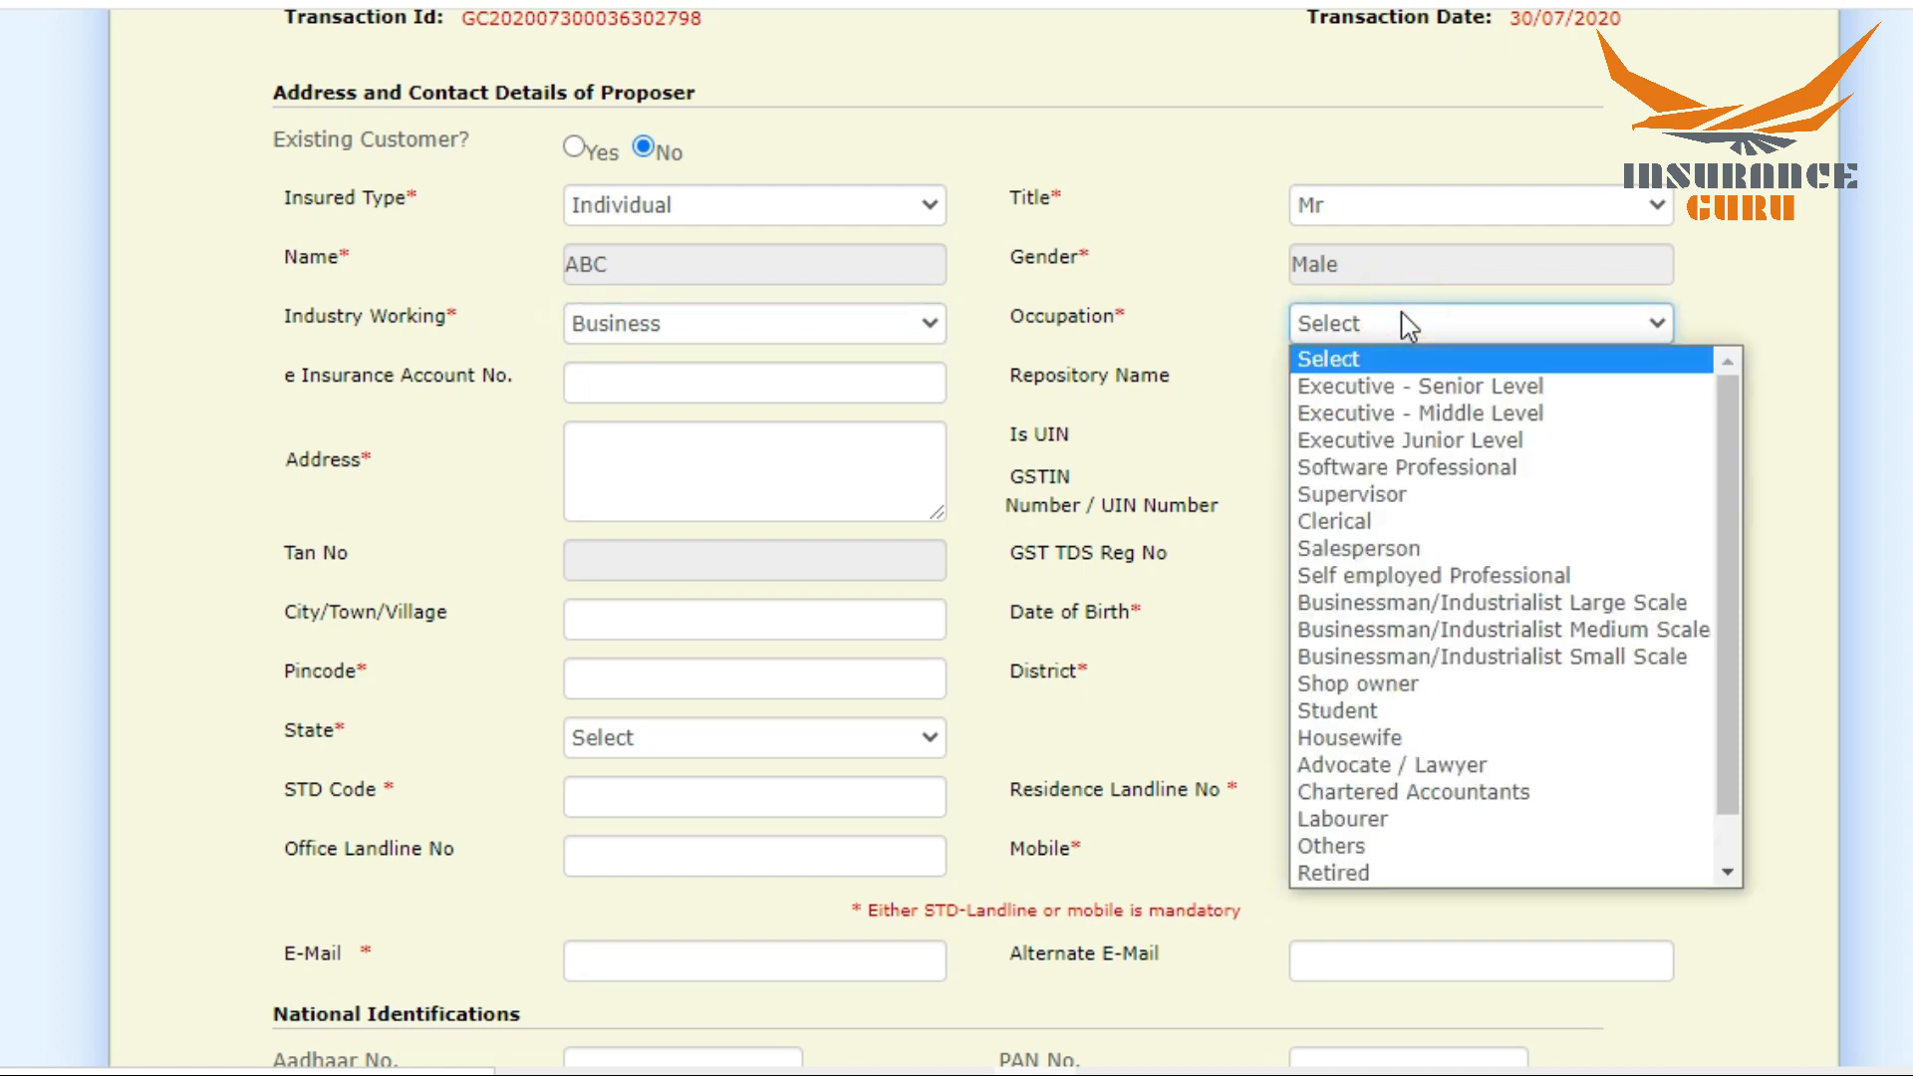
pyautogui.click(1343, 849)
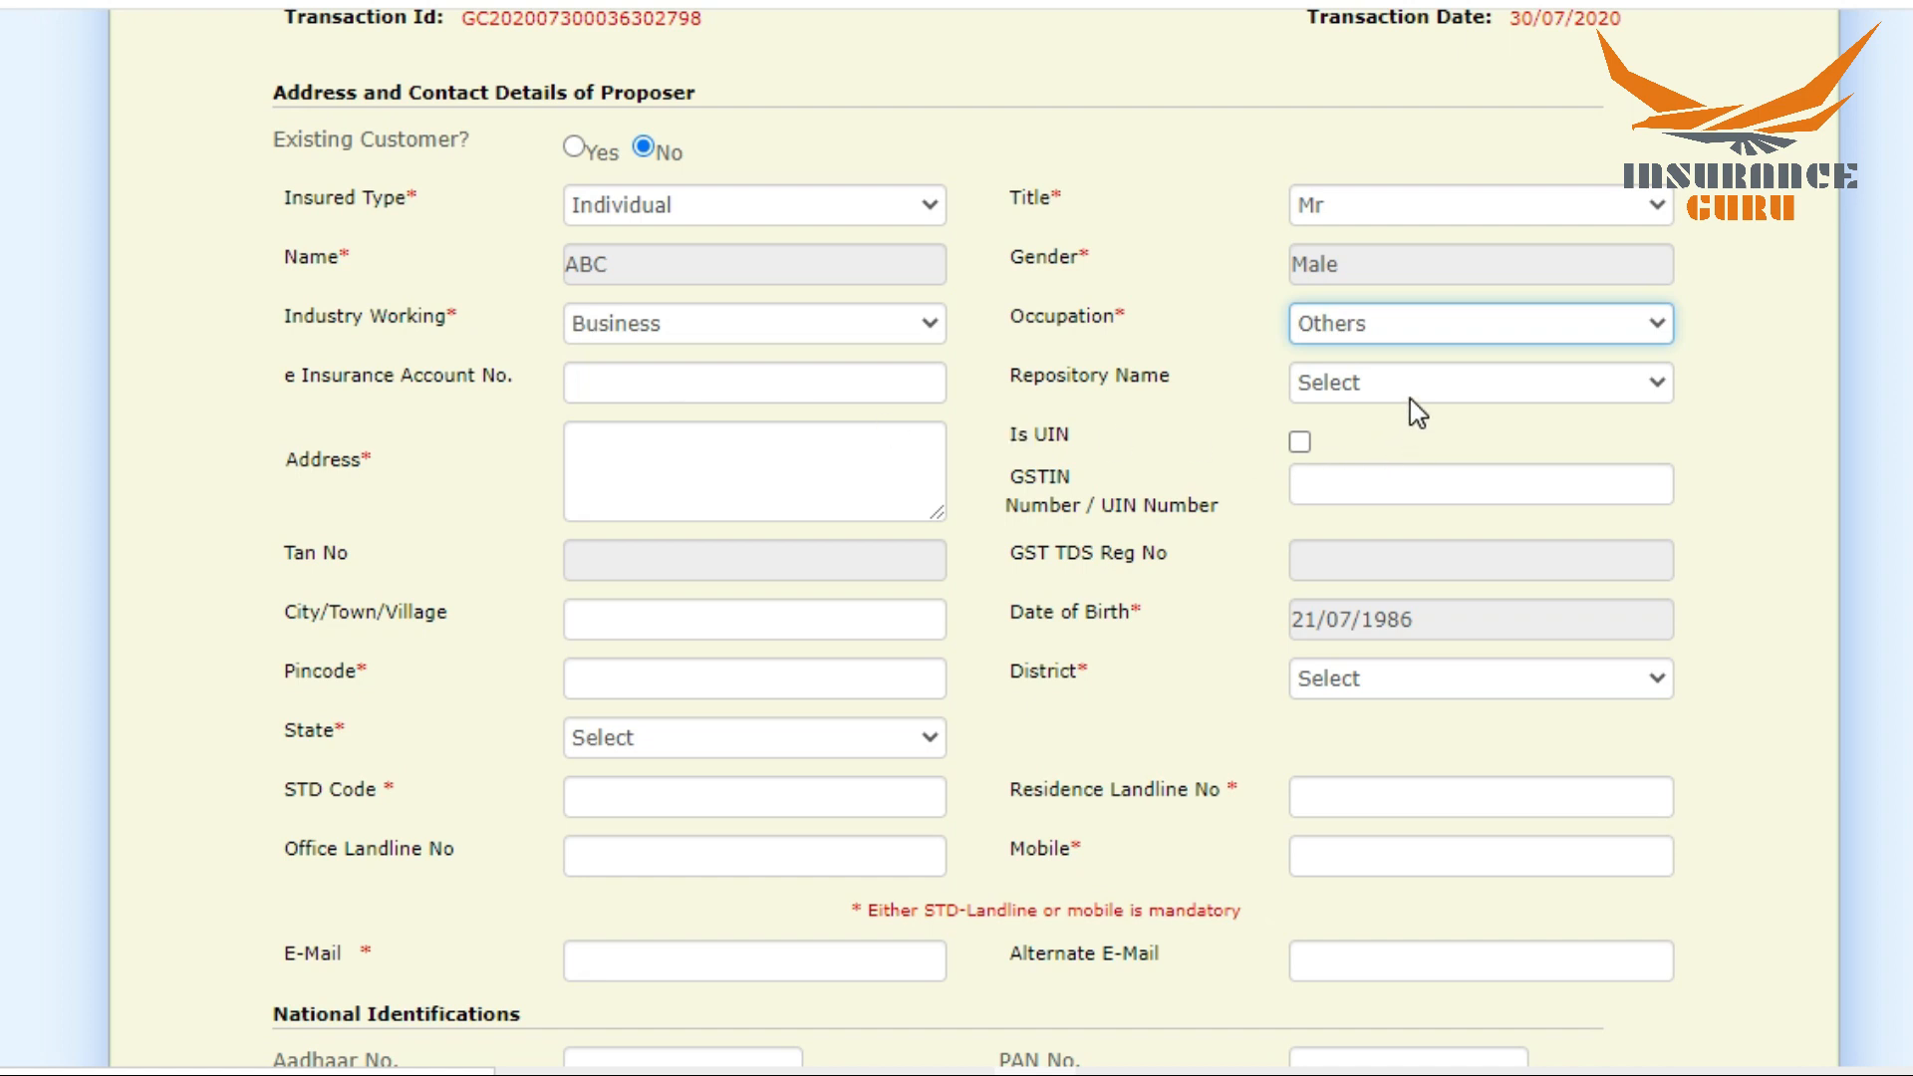
pyautogui.click(653, 459)
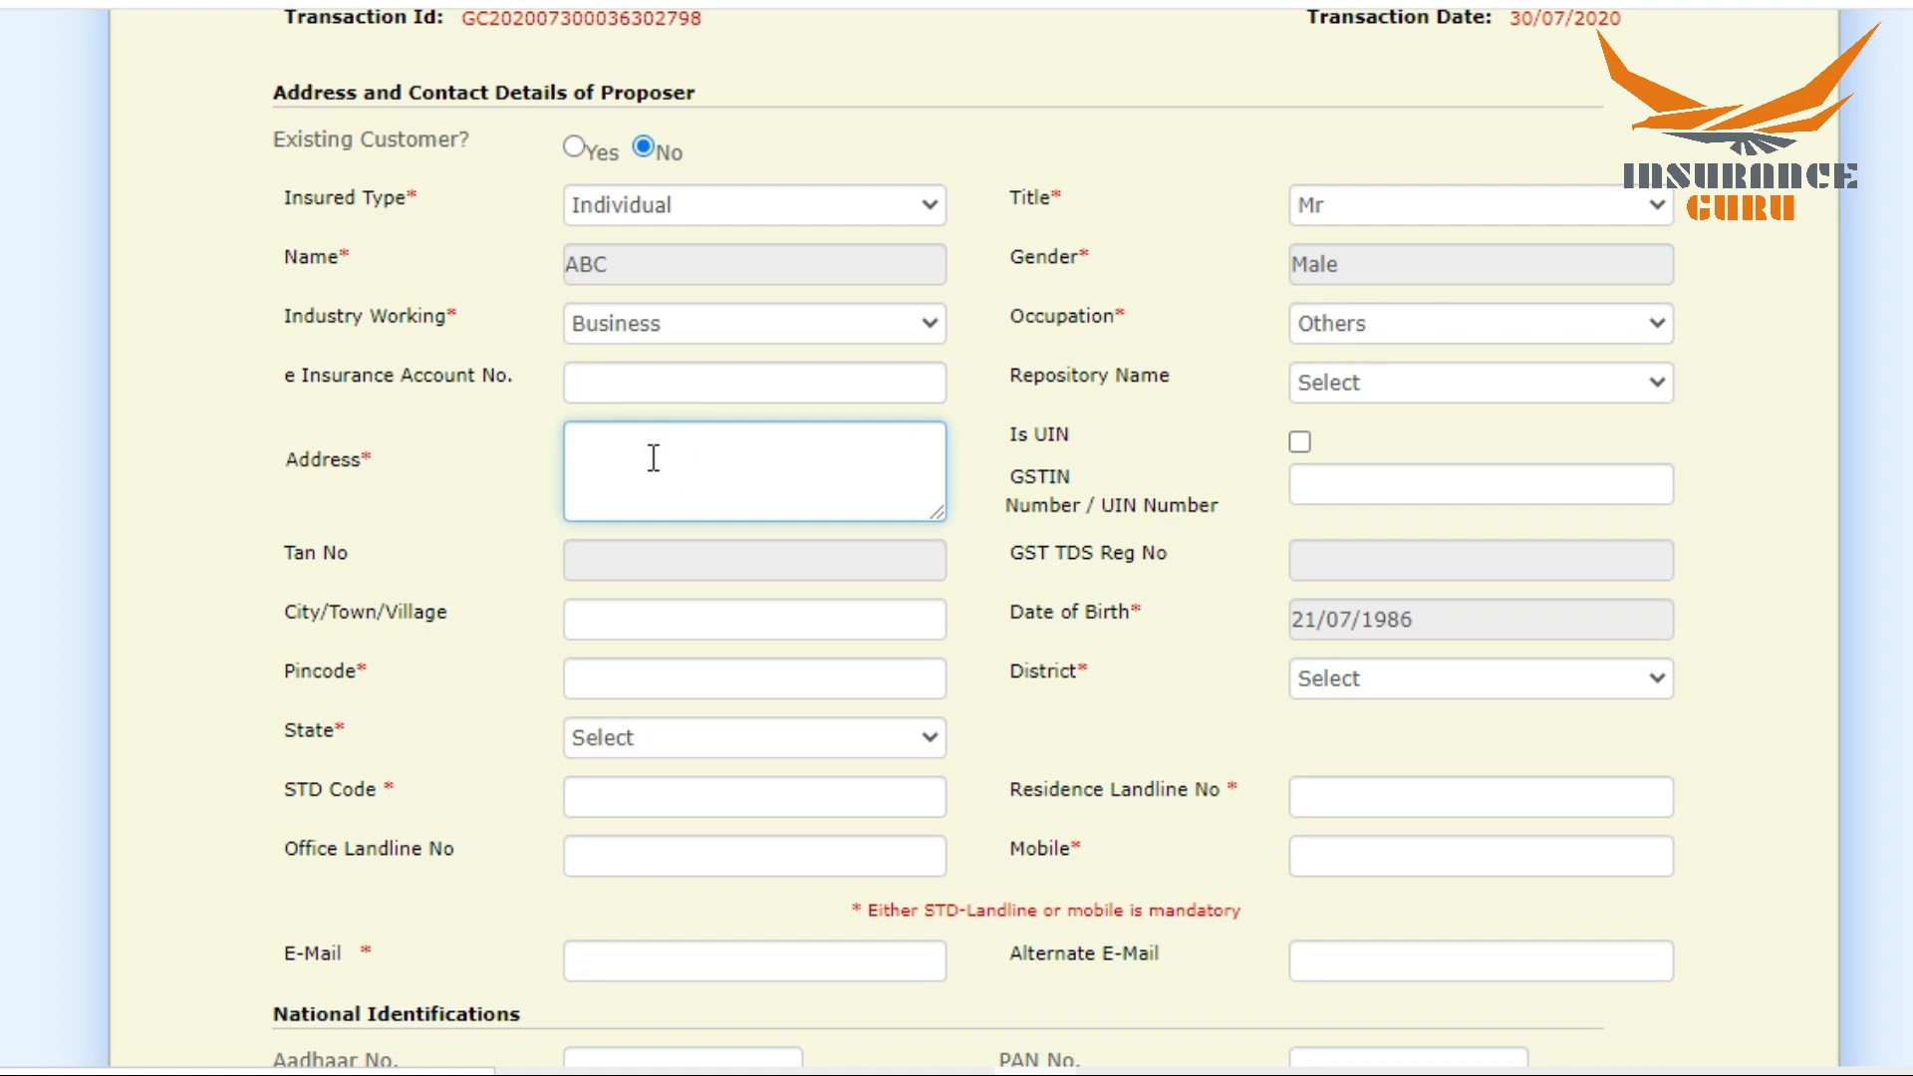
pyautogui.write('X')
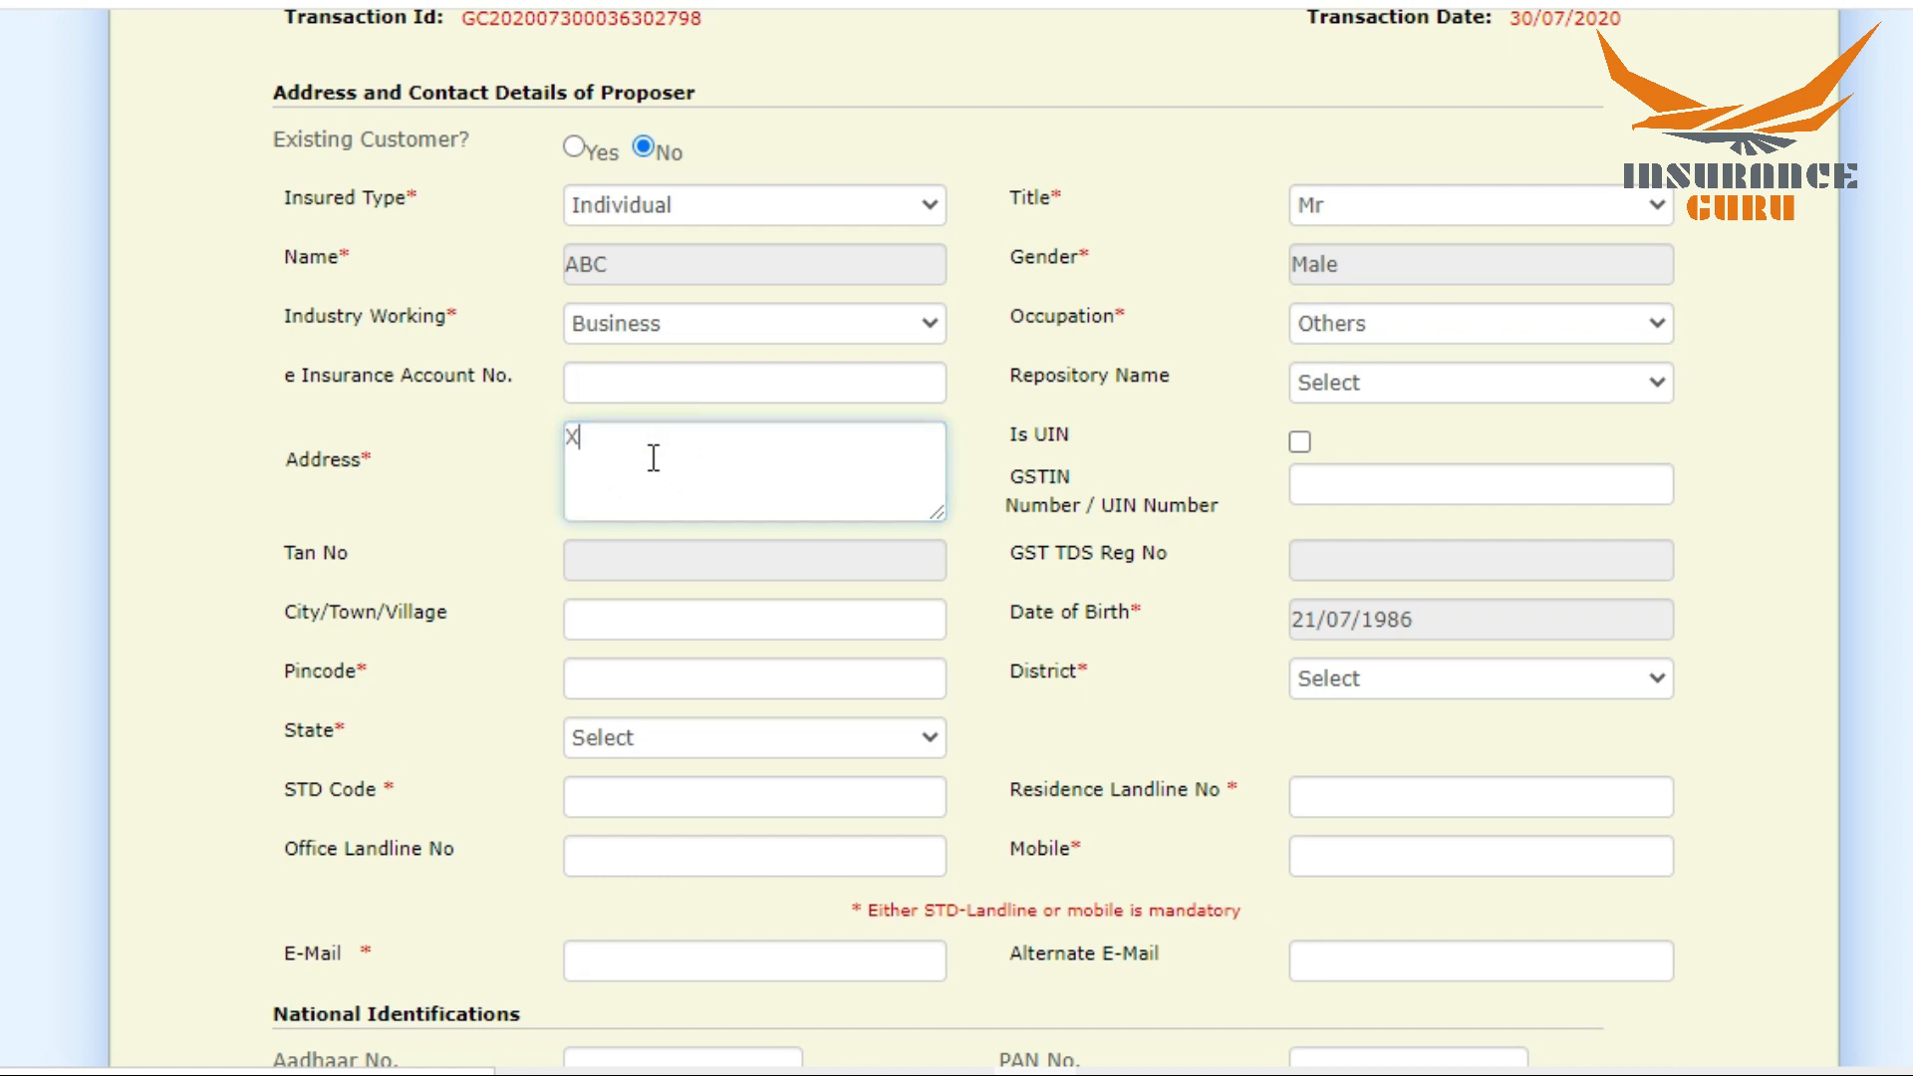
pyautogui.write('YZ CITY')
# Step: Enter the proposer's city and pincode so that the matching district and state are filled in
pyautogui.scroll(-2, 1297, 497)
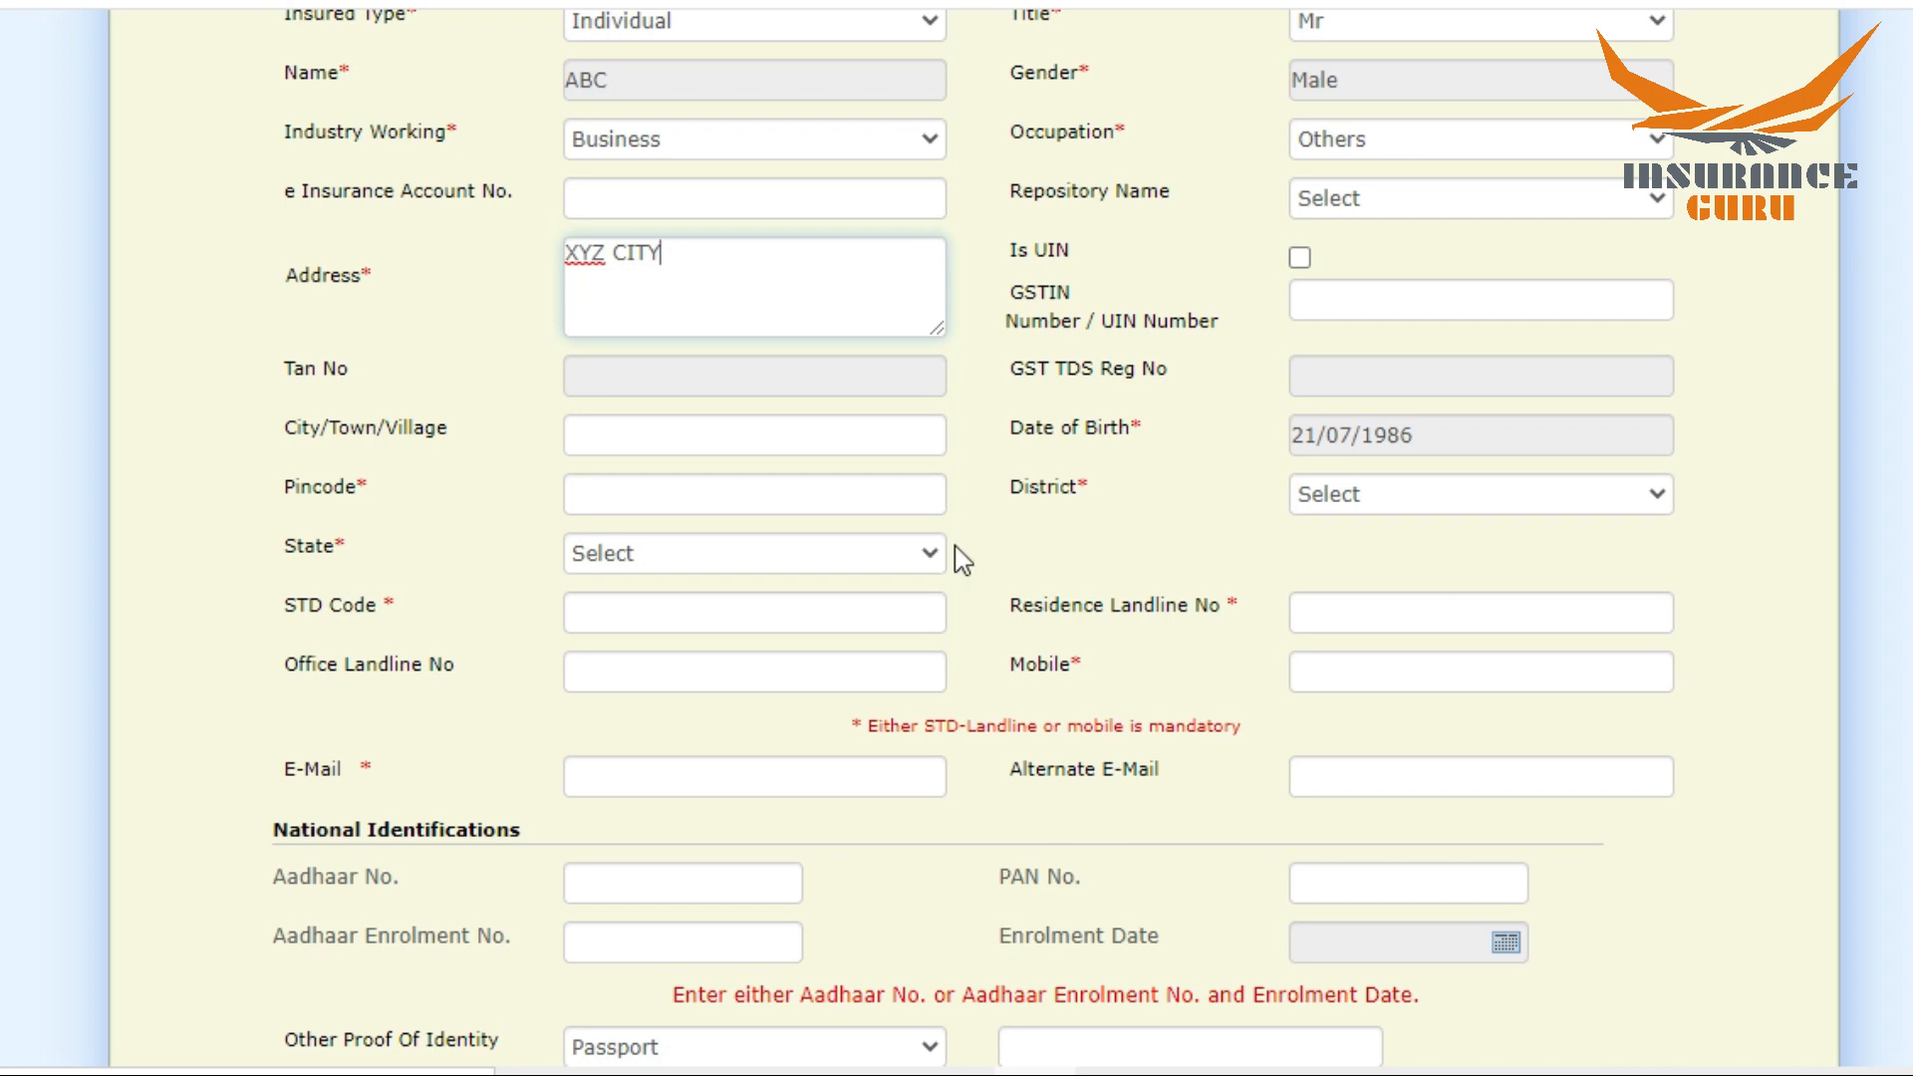
pyautogui.click(733, 431)
pyautogui.write('XYZ')
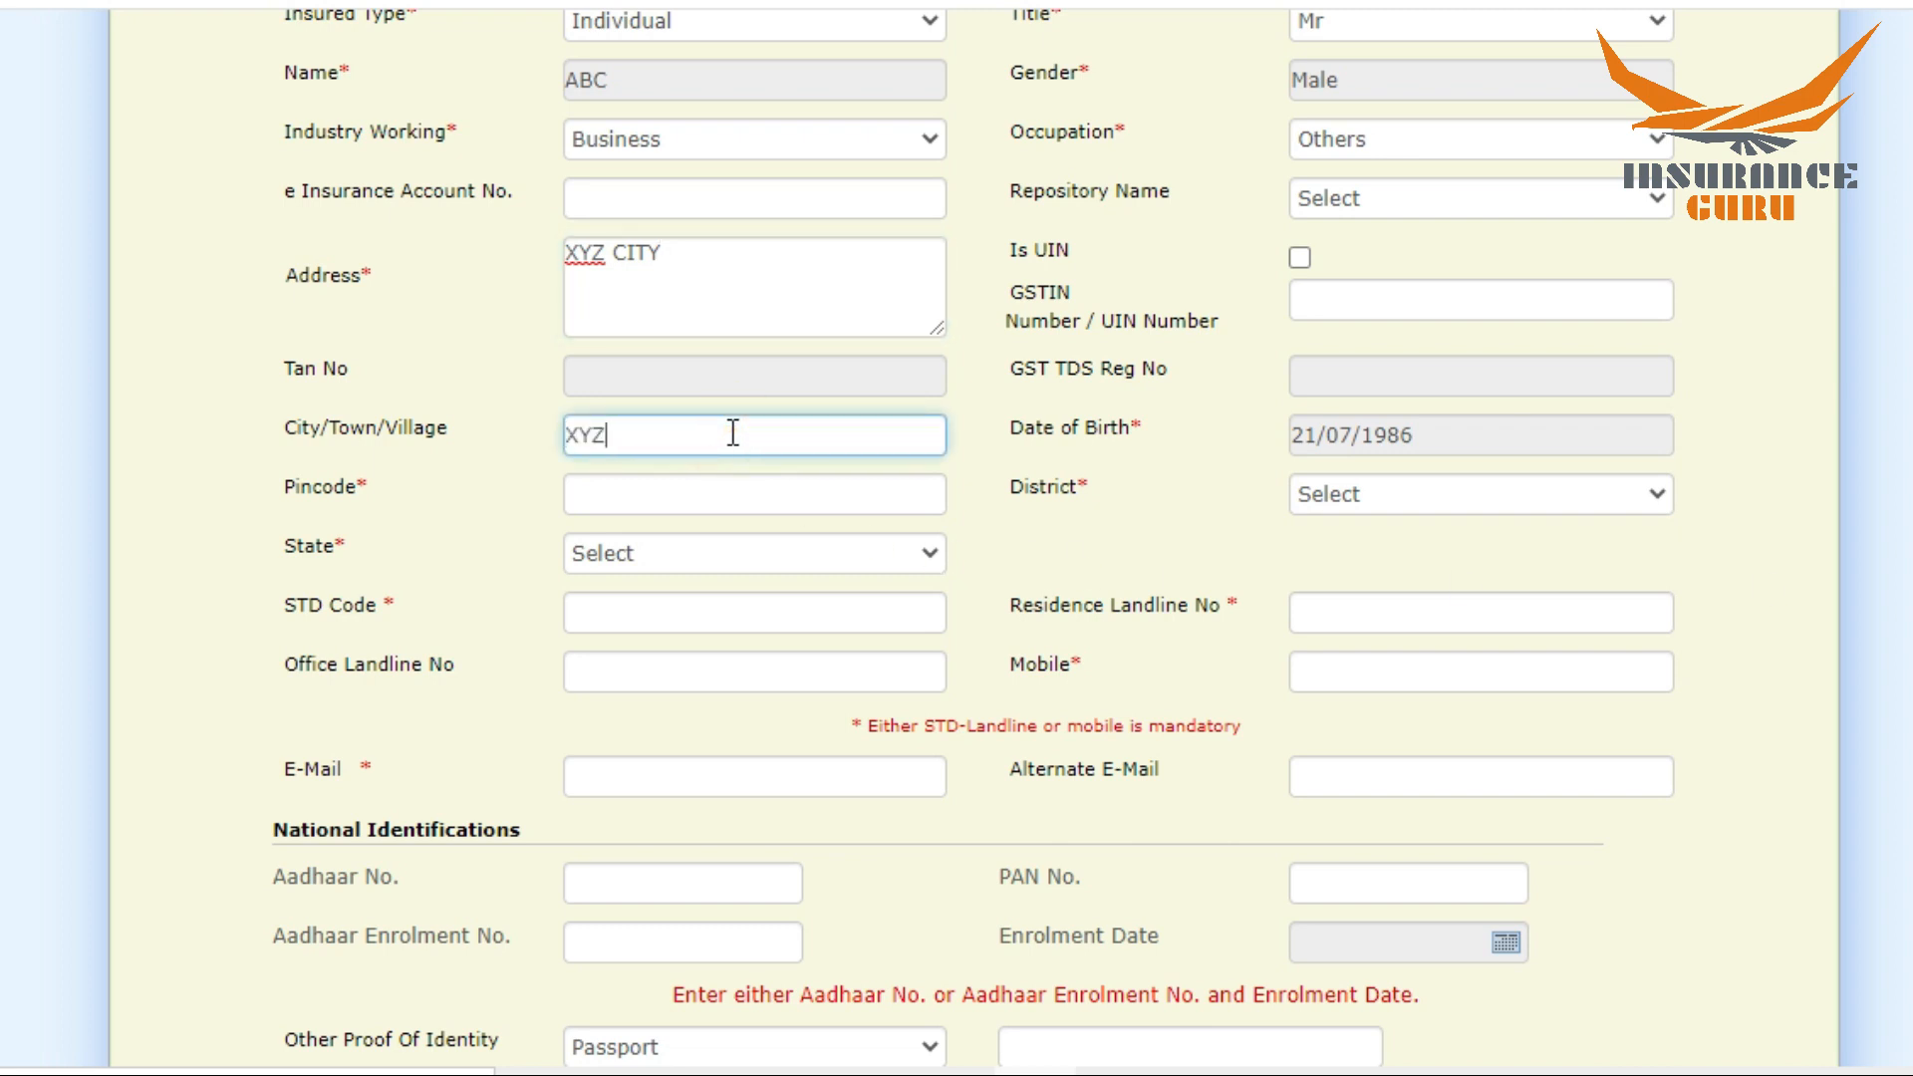
pyautogui.click(623, 495)
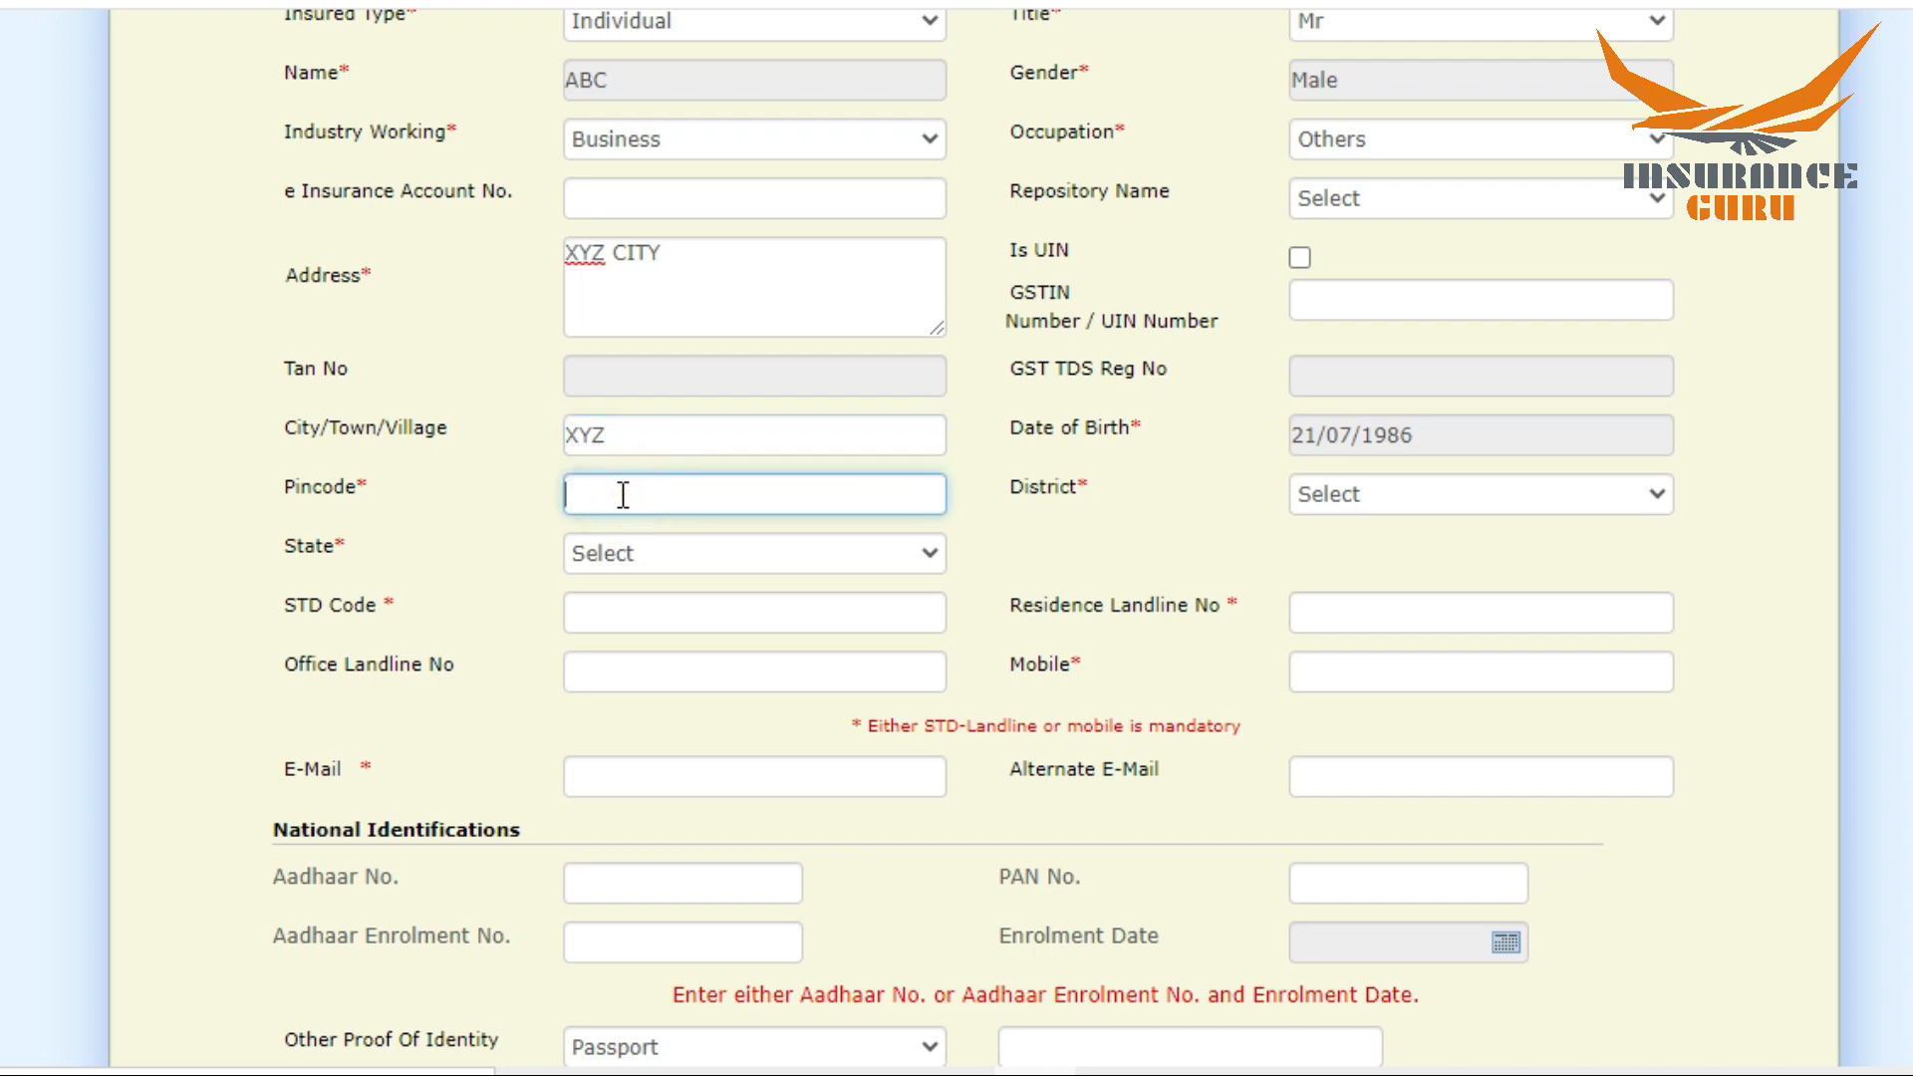
pyautogui.write('145001')
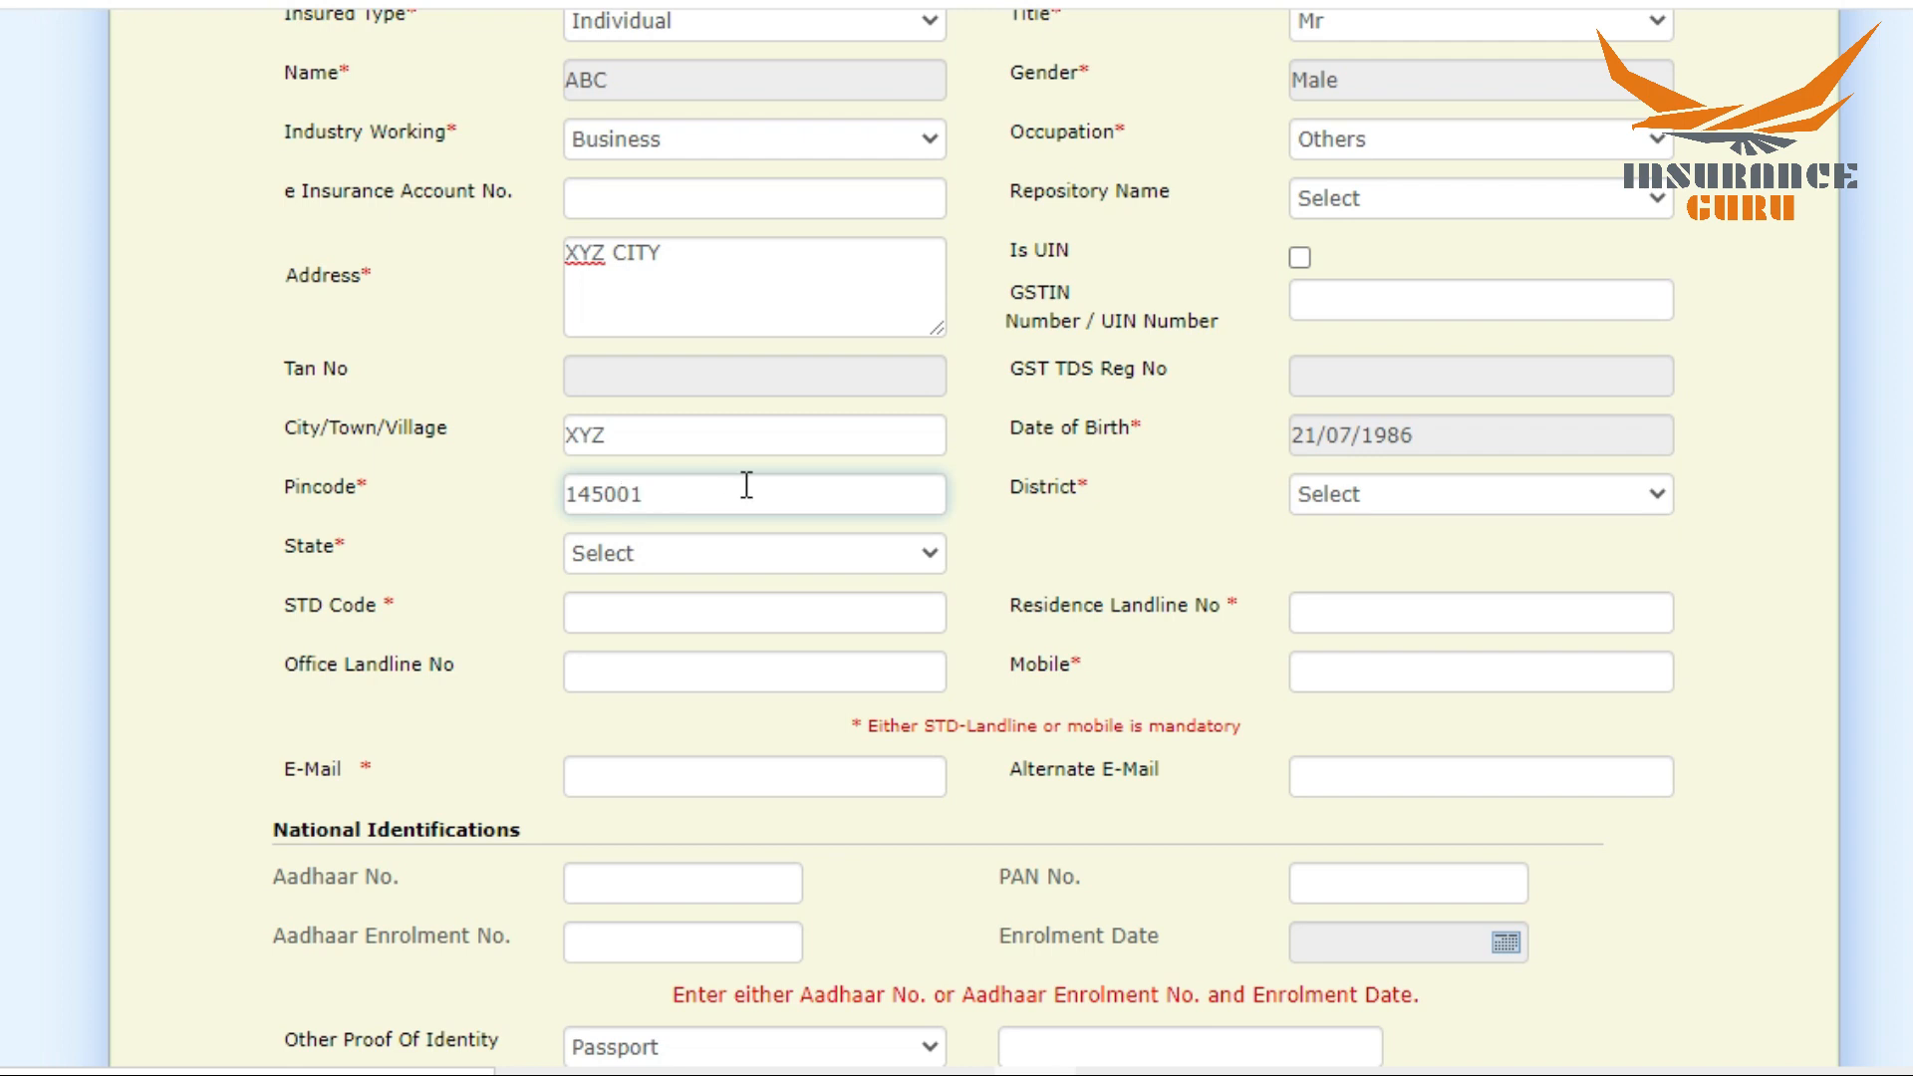
pyautogui.click(1031, 546)
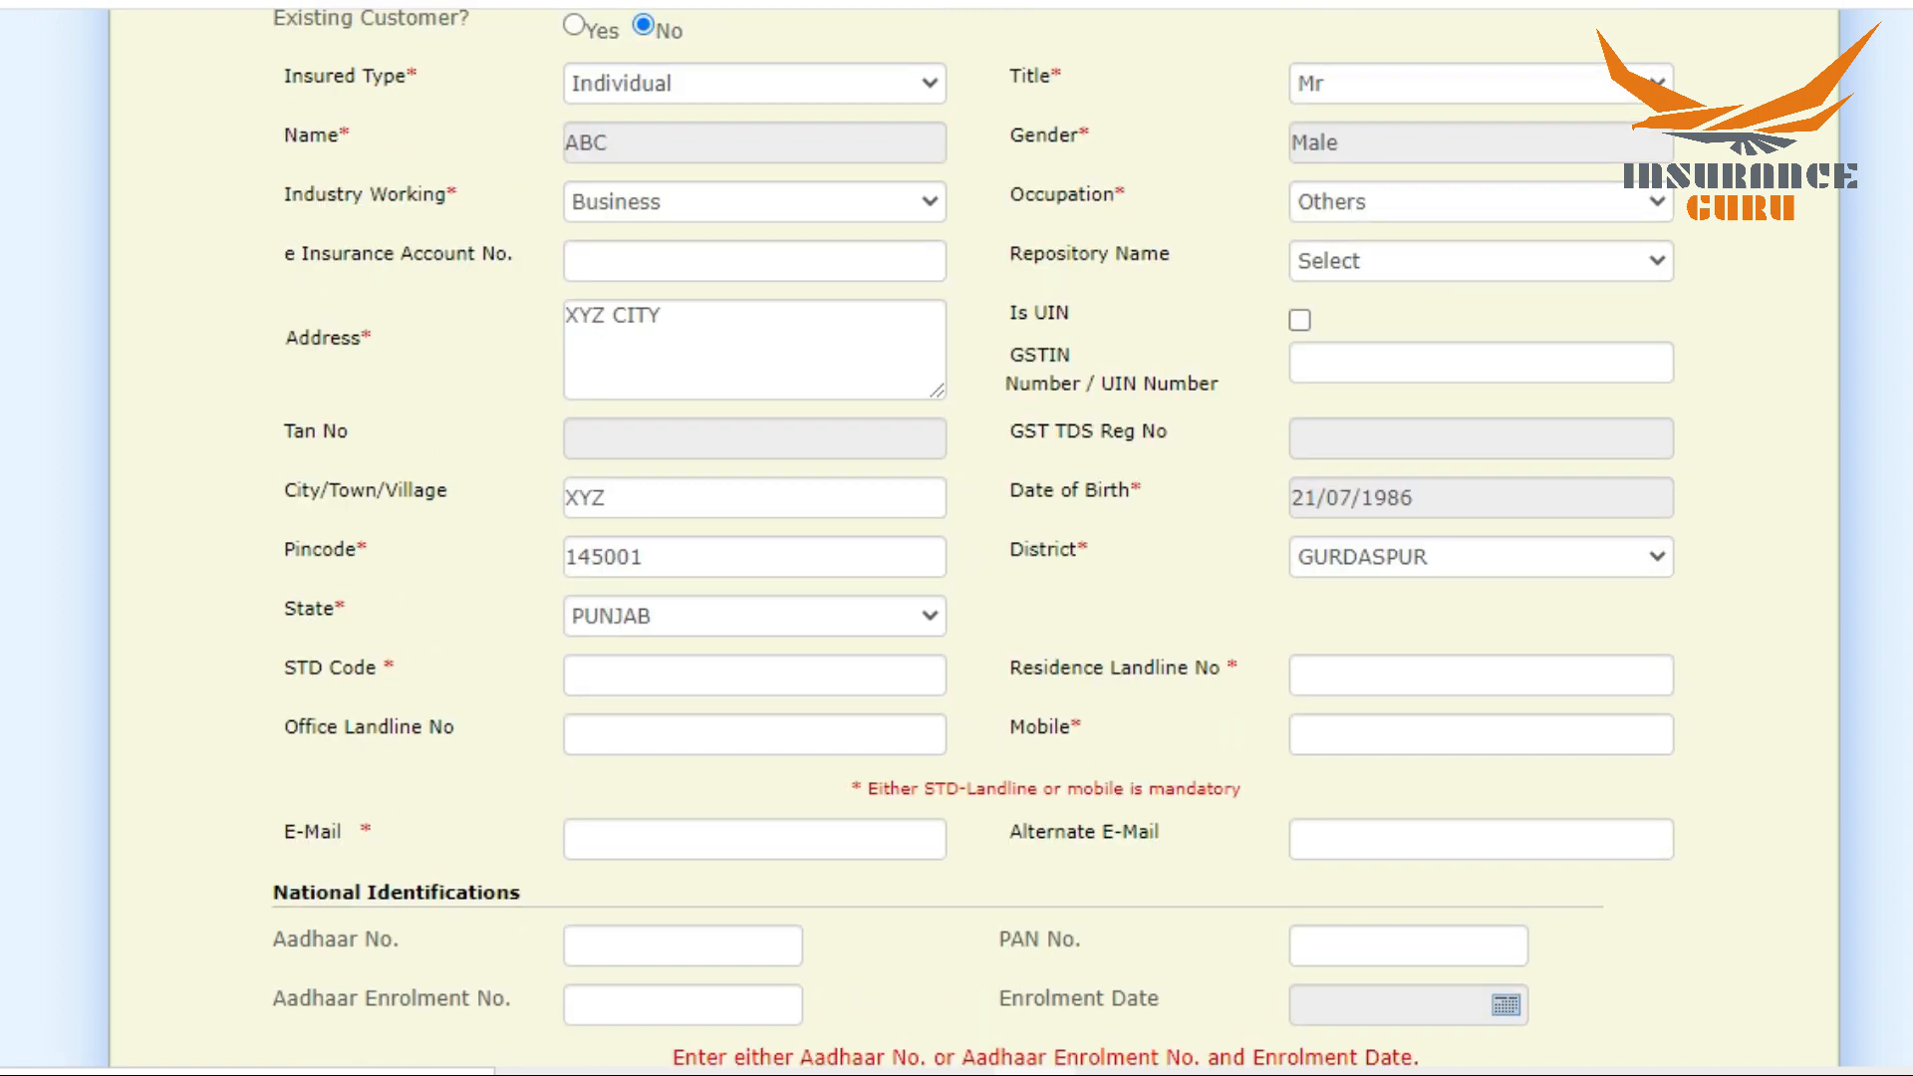
# Step: Enter the proposer's STD code, residence landline number and mobile number, leaving the office landline blank
pyautogui.scroll(-3, 957, 538)
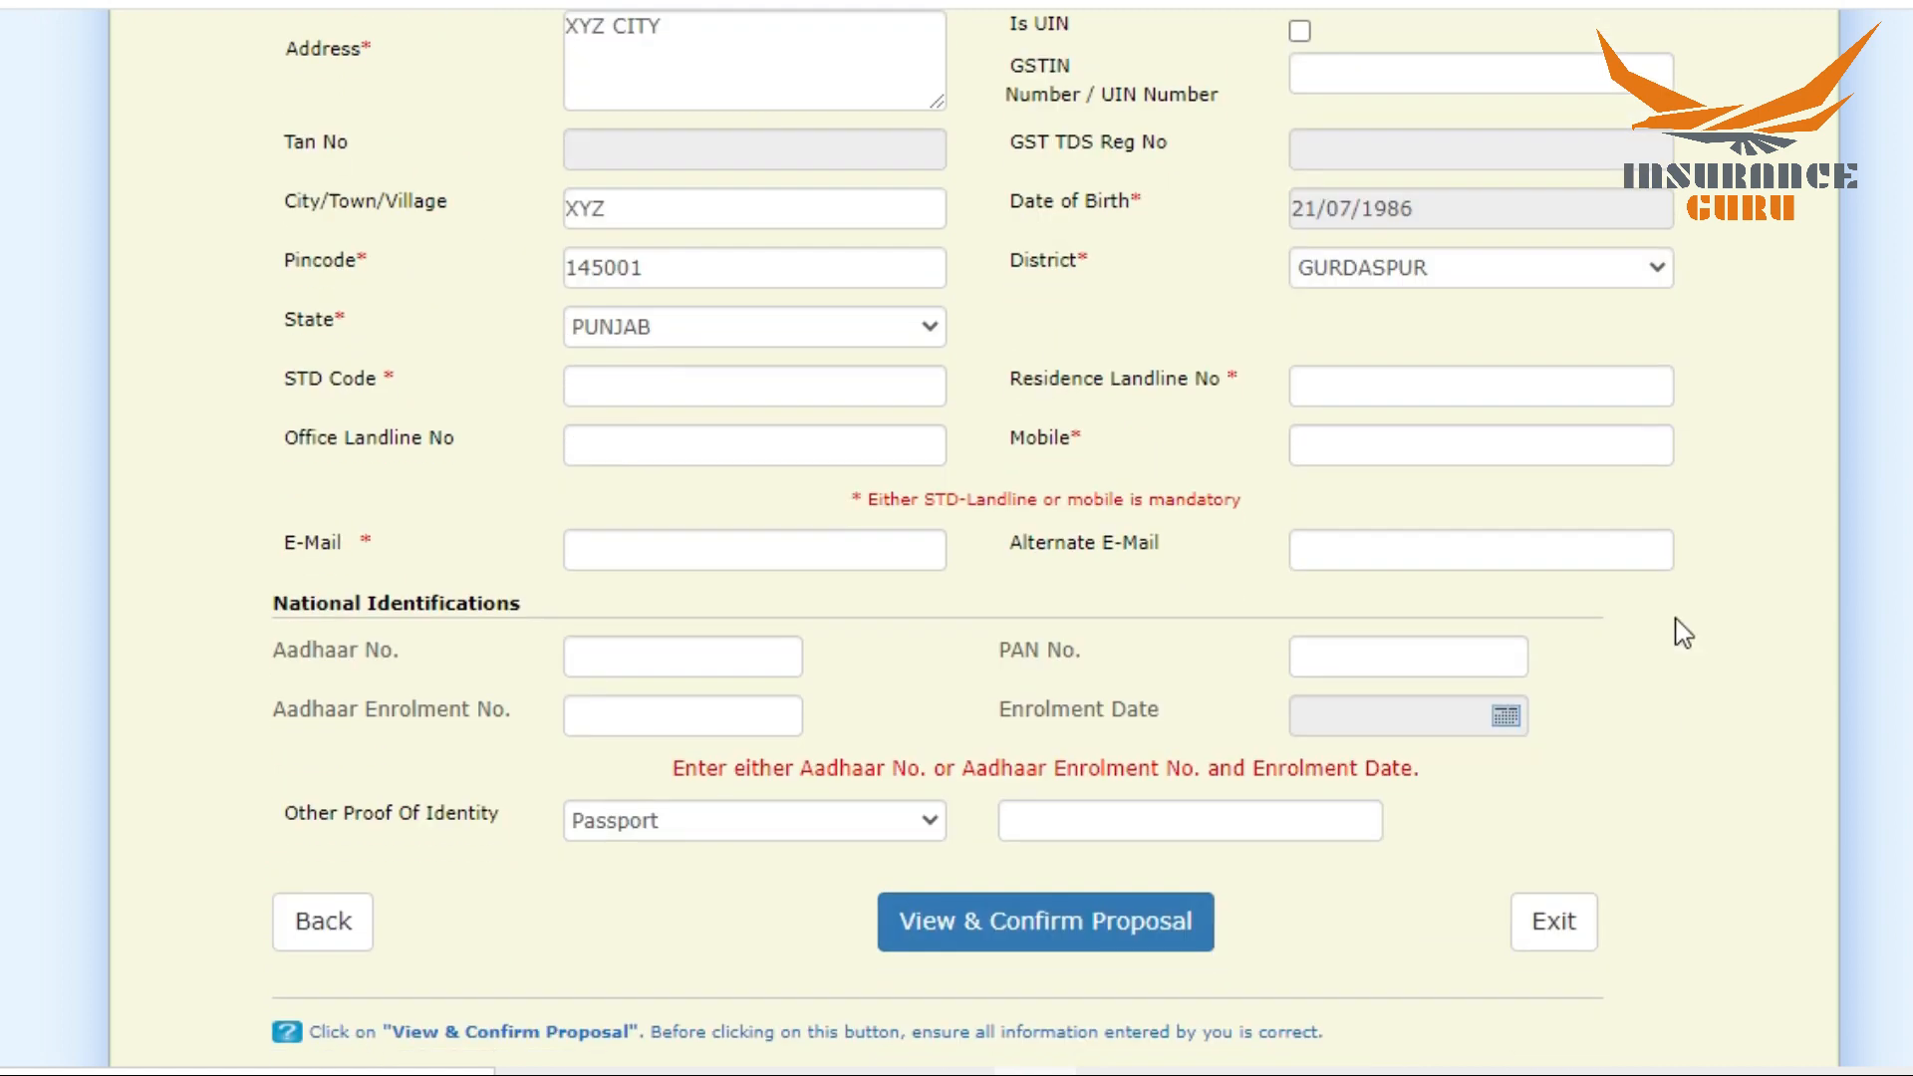
pyautogui.click(770, 392)
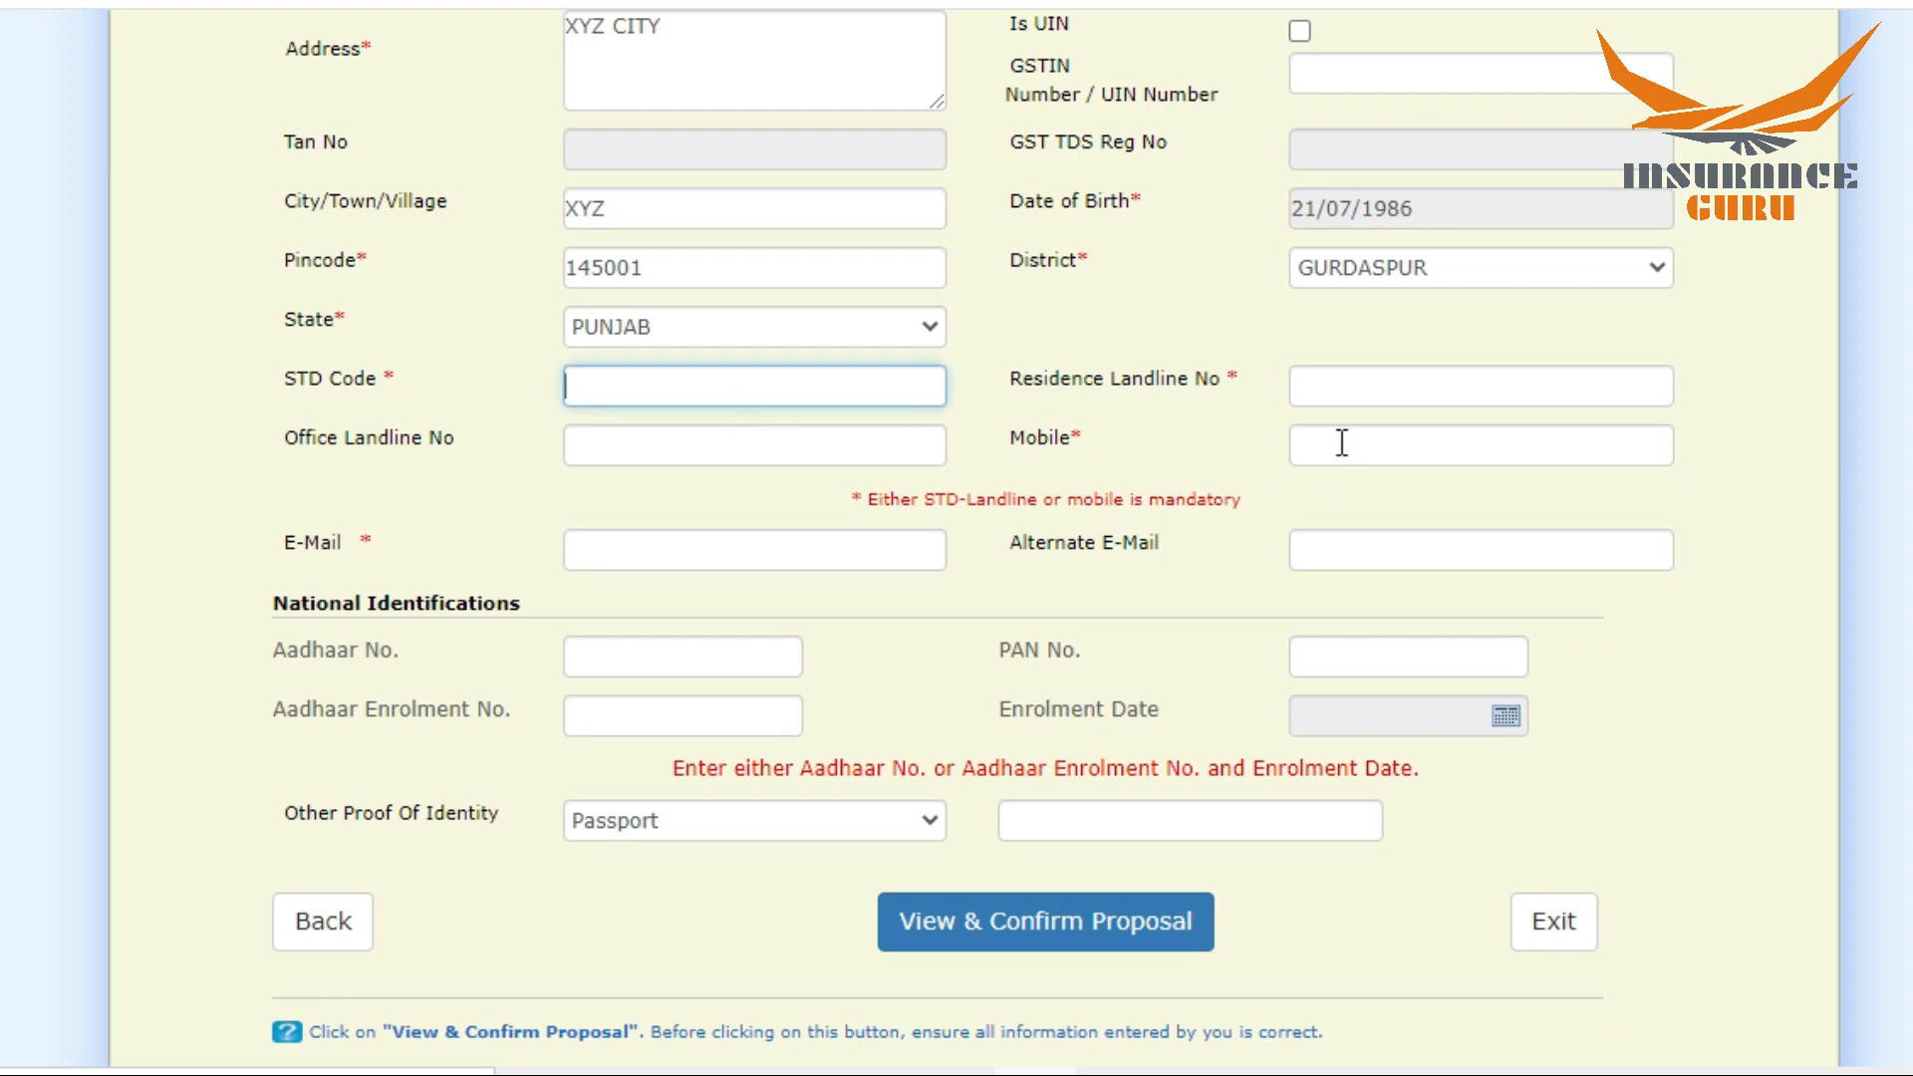
pyautogui.press('Tab')
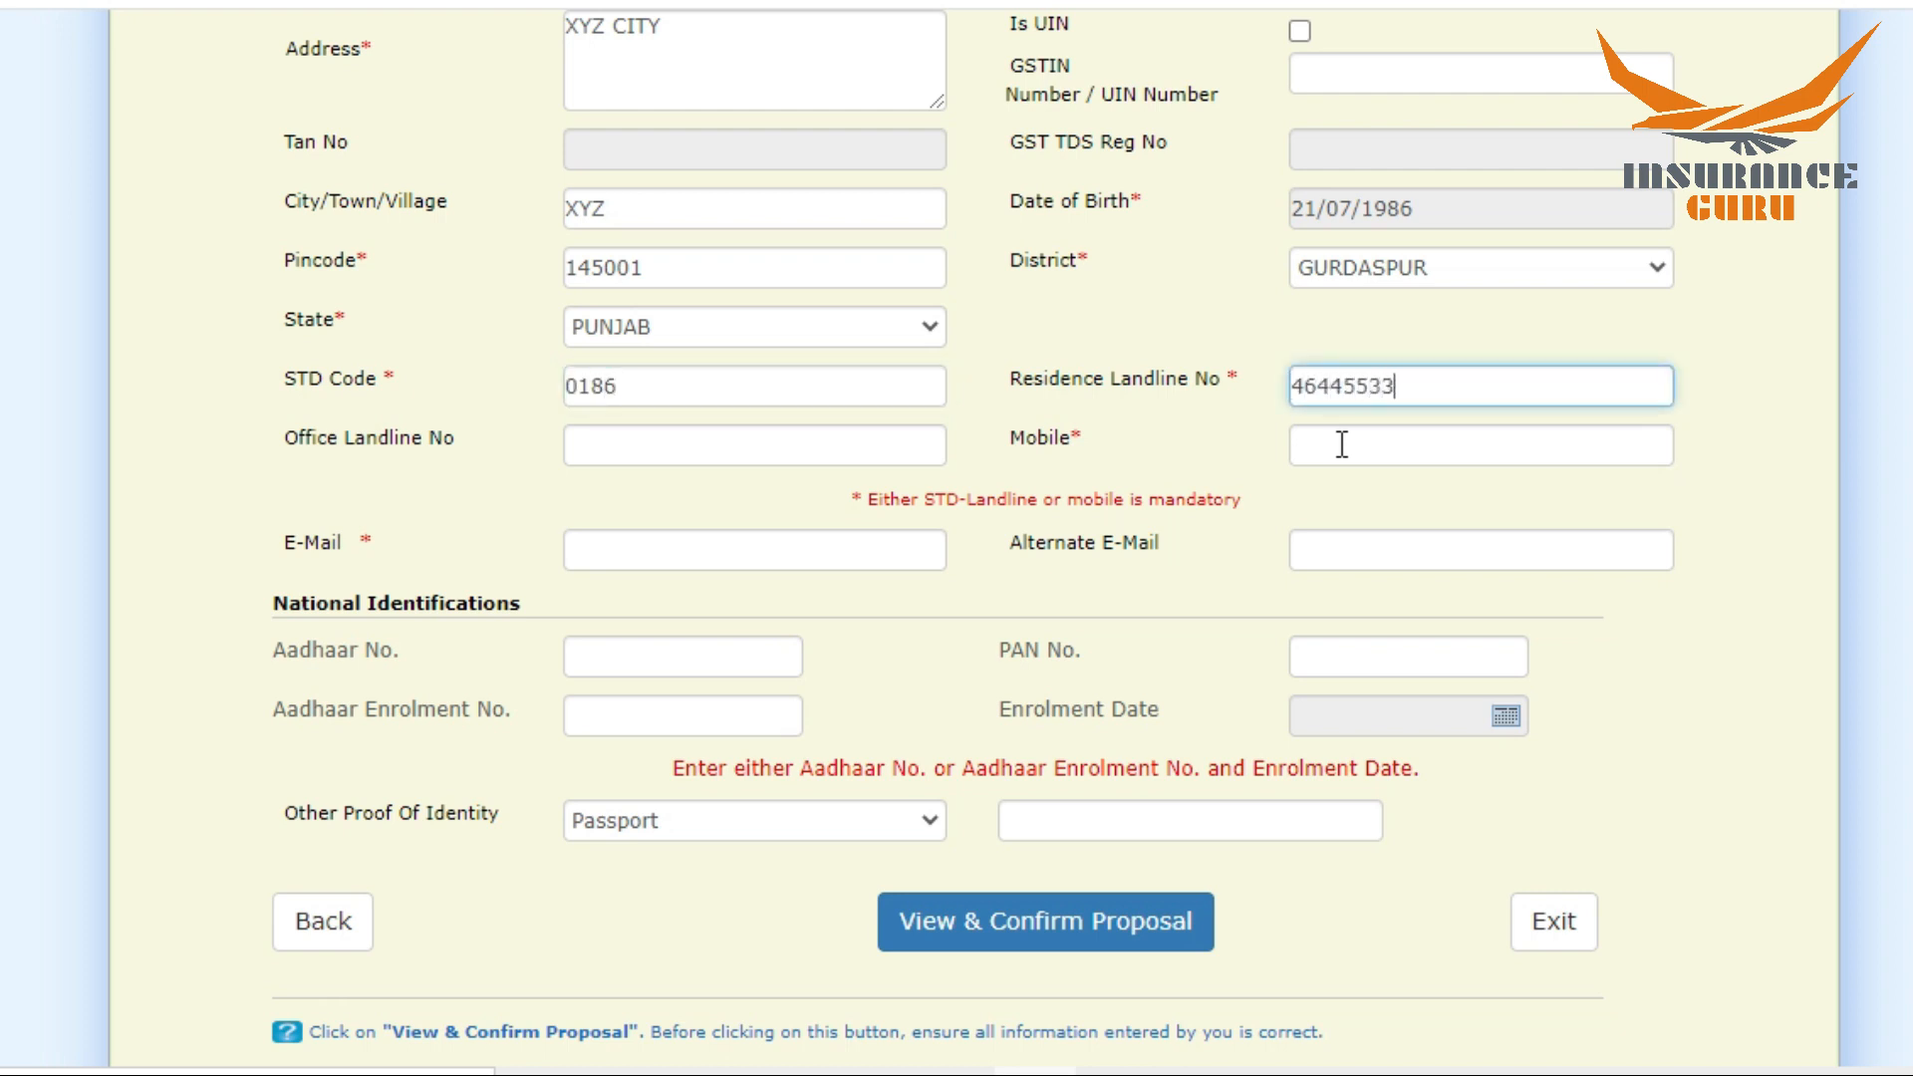
pyautogui.press('Tab')
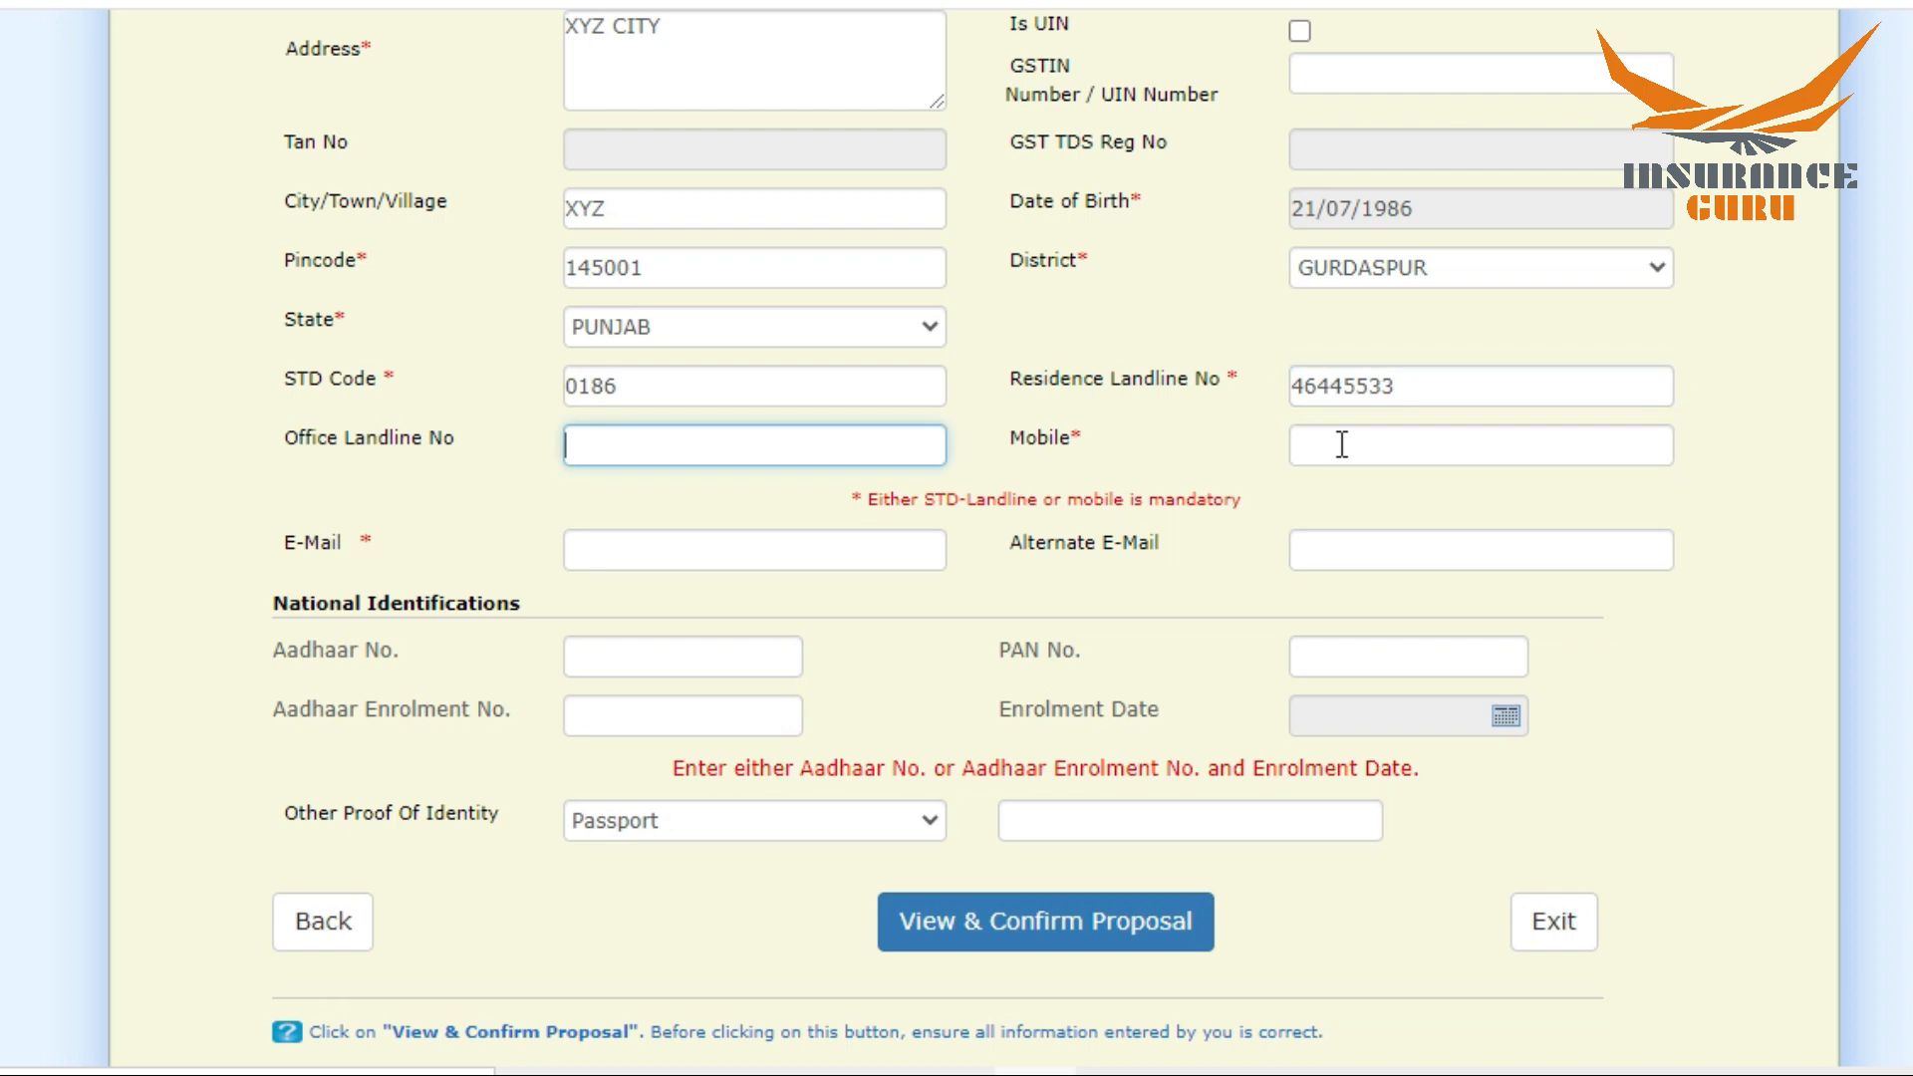
pyautogui.press('Tab')
pyautogui.write('12345677')
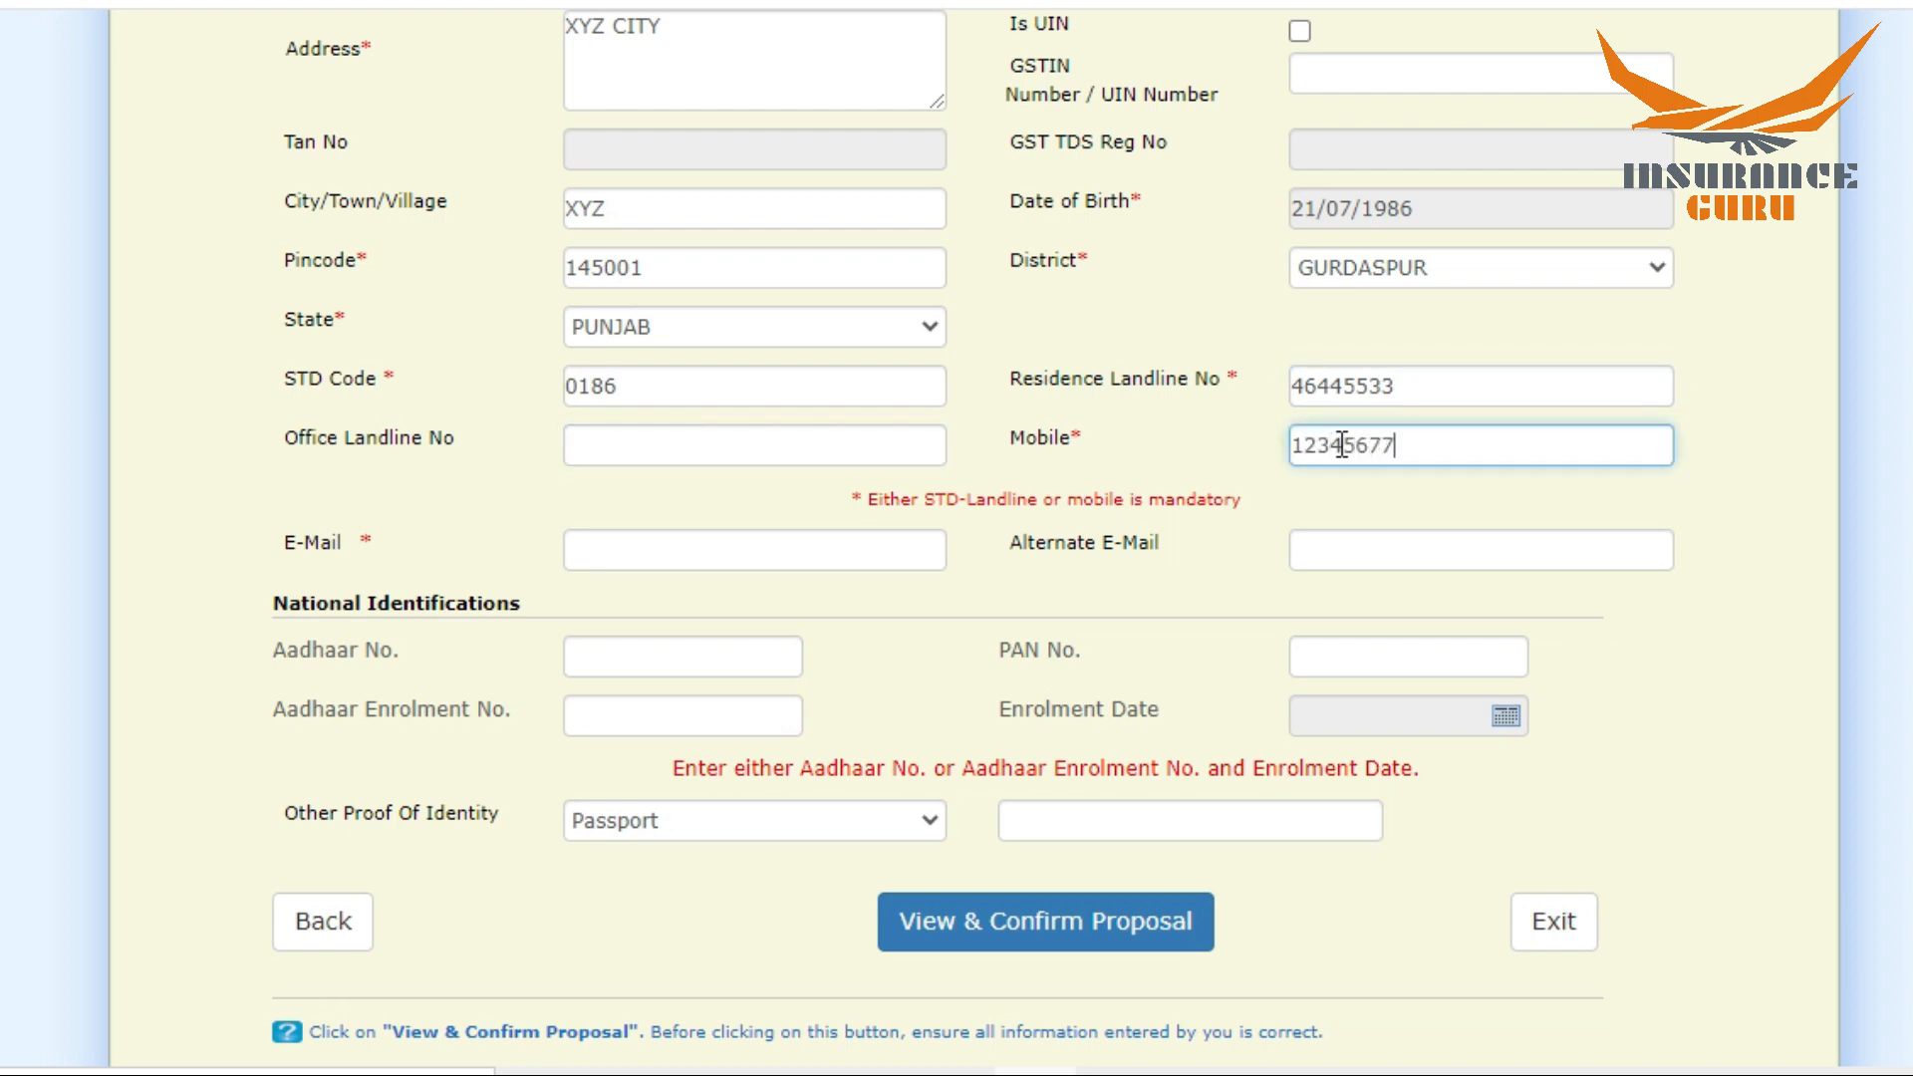
pyautogui.write('8')
# Step: Fill in the proposer's main e-mail address and correct its typing errors
pyautogui.click(802, 560)
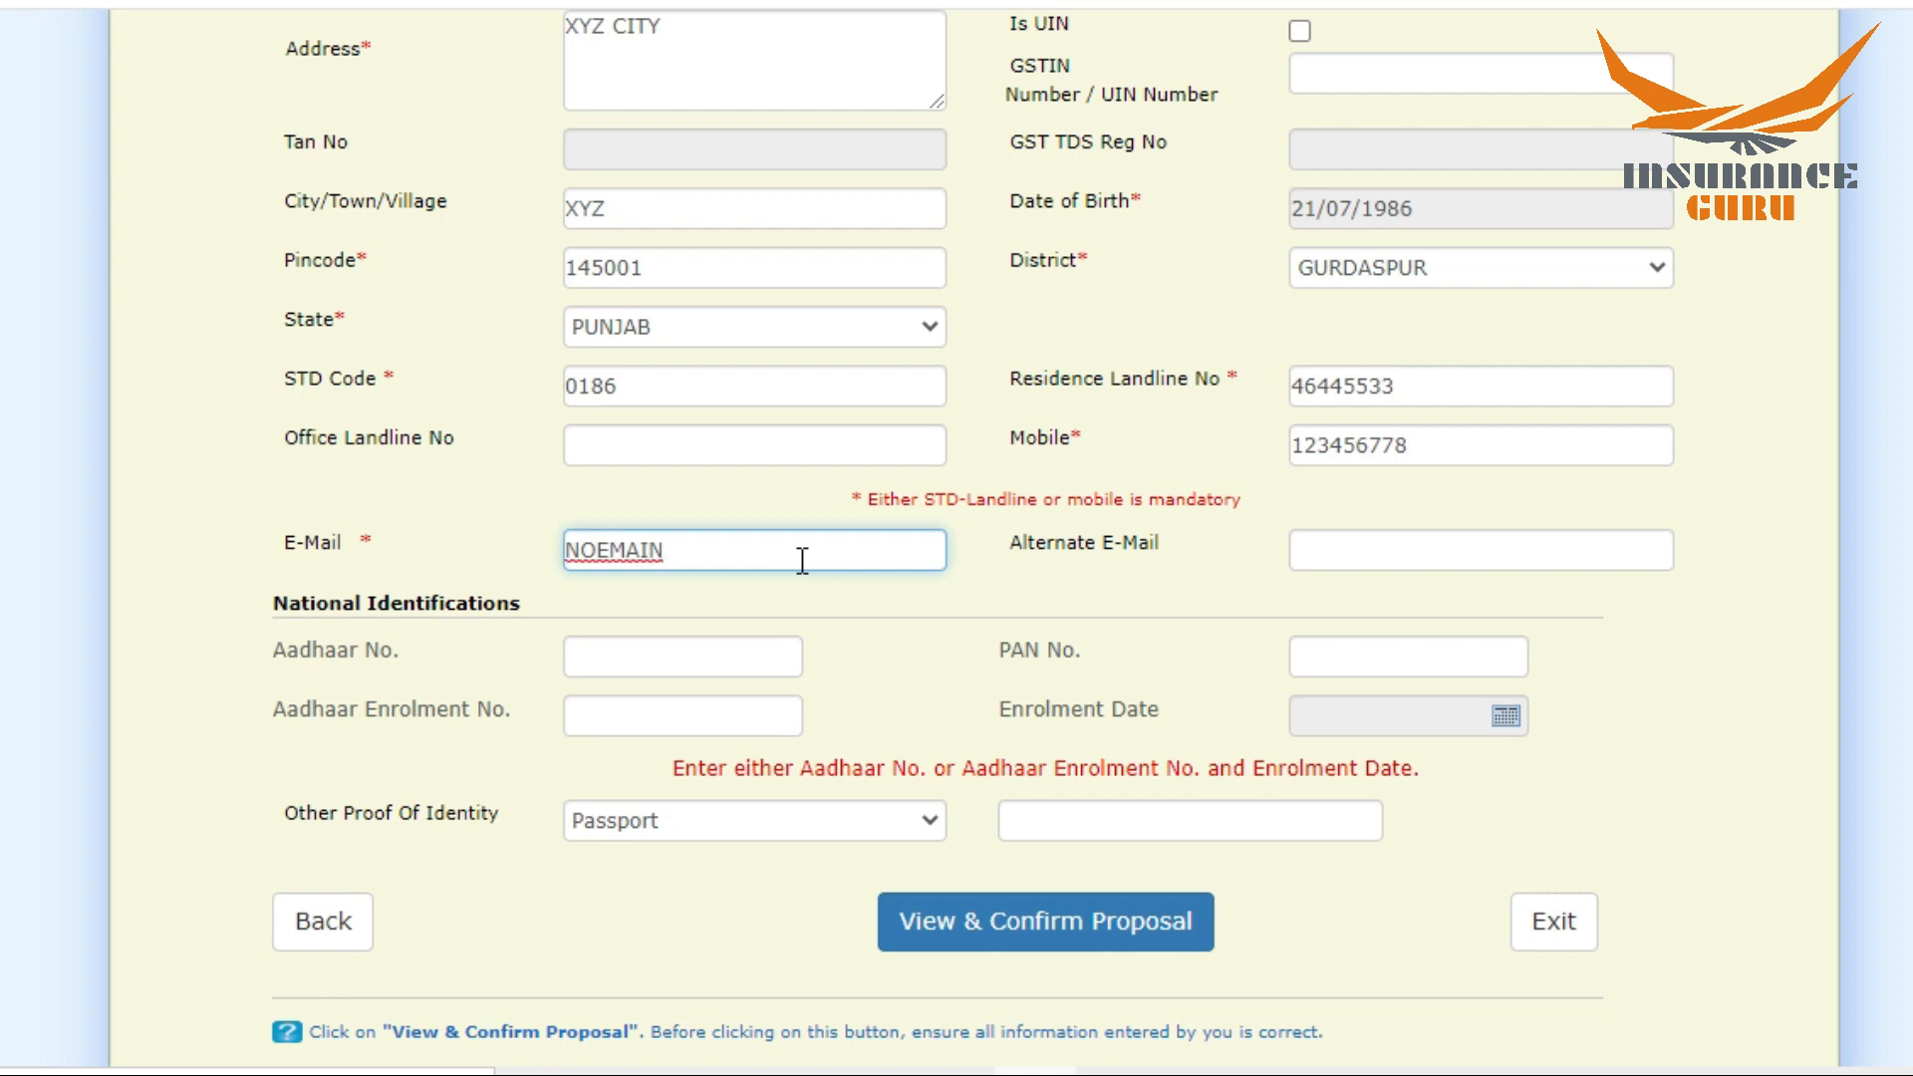
pyautogui.press('BackSpace')
pyautogui.click(757, 551)
pyautogui.press('BackSpace')
pyautogui.write('.COM')
# Step: Submit the contact details to view and confirm the proposal, agreeing to proceed without a GSTIN/UIN
pyautogui.scroll(-2, 956, 538)
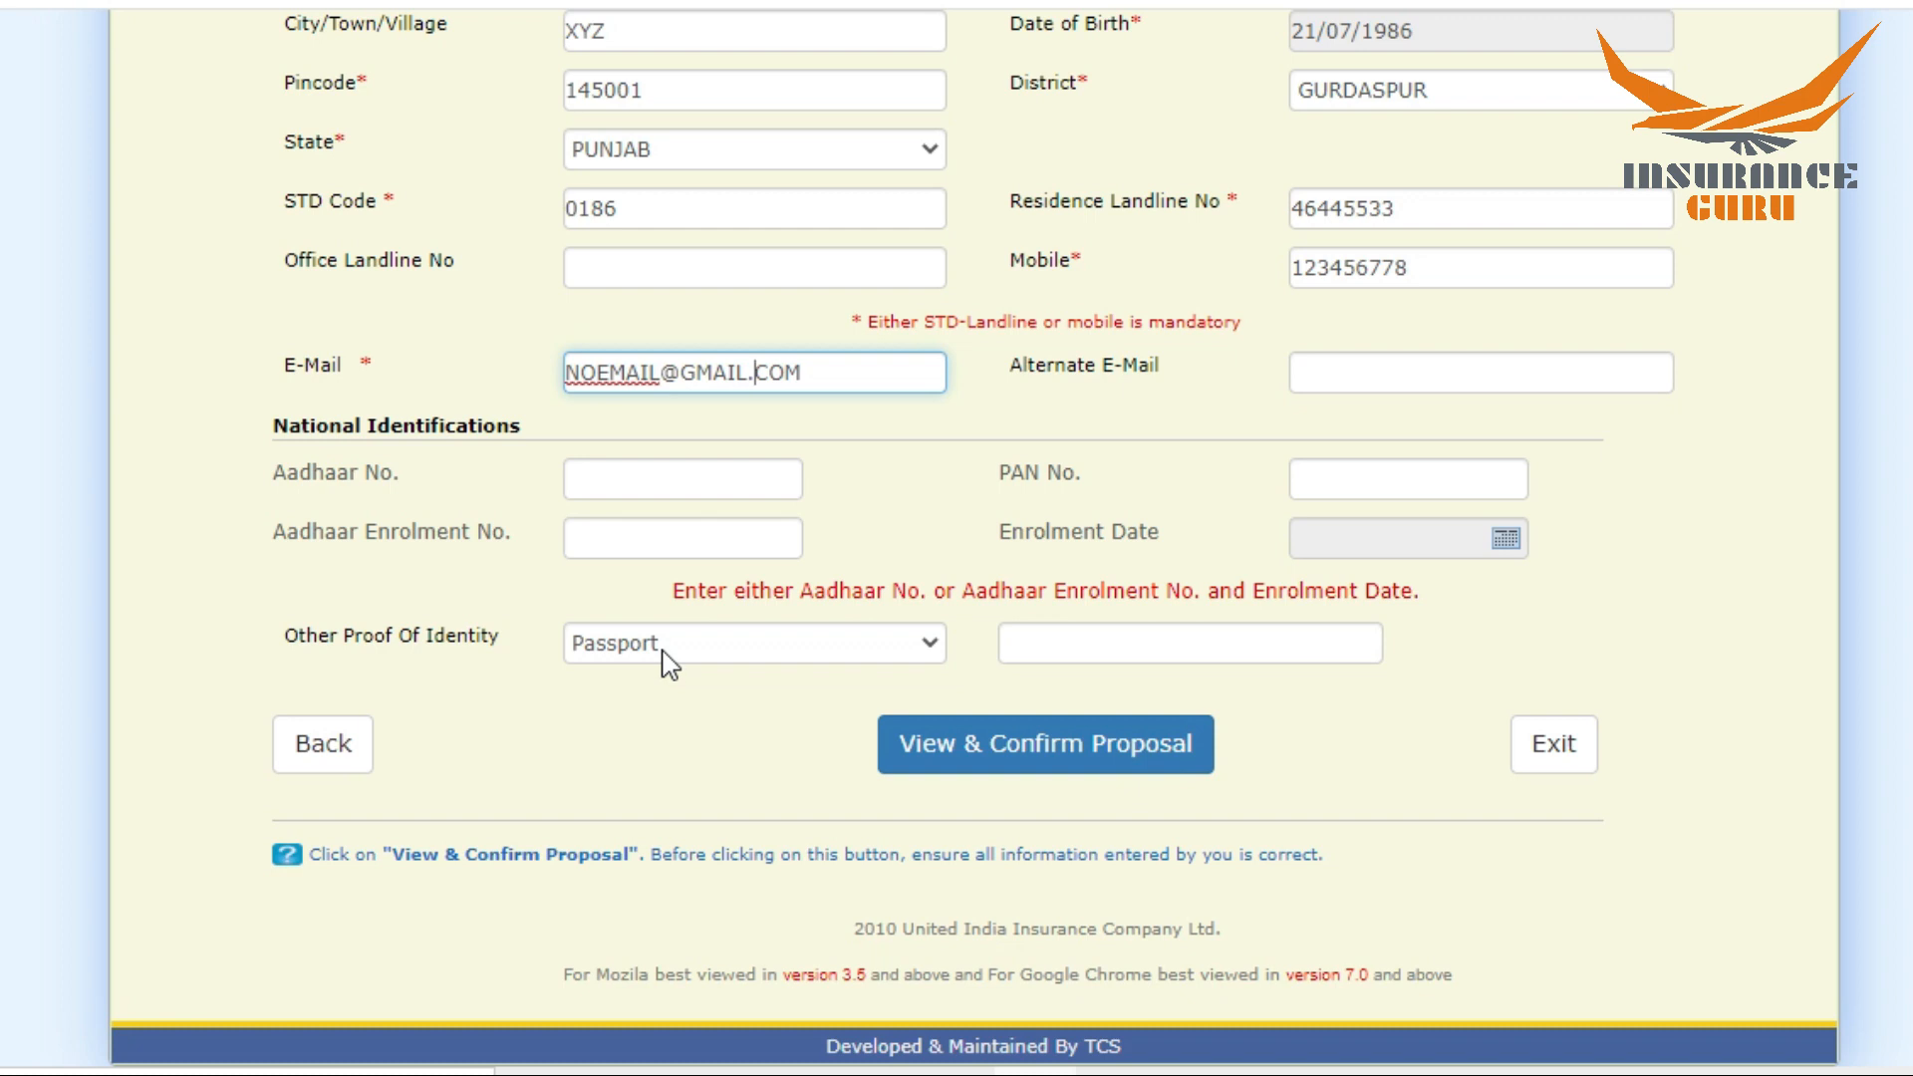
pyautogui.click(1026, 763)
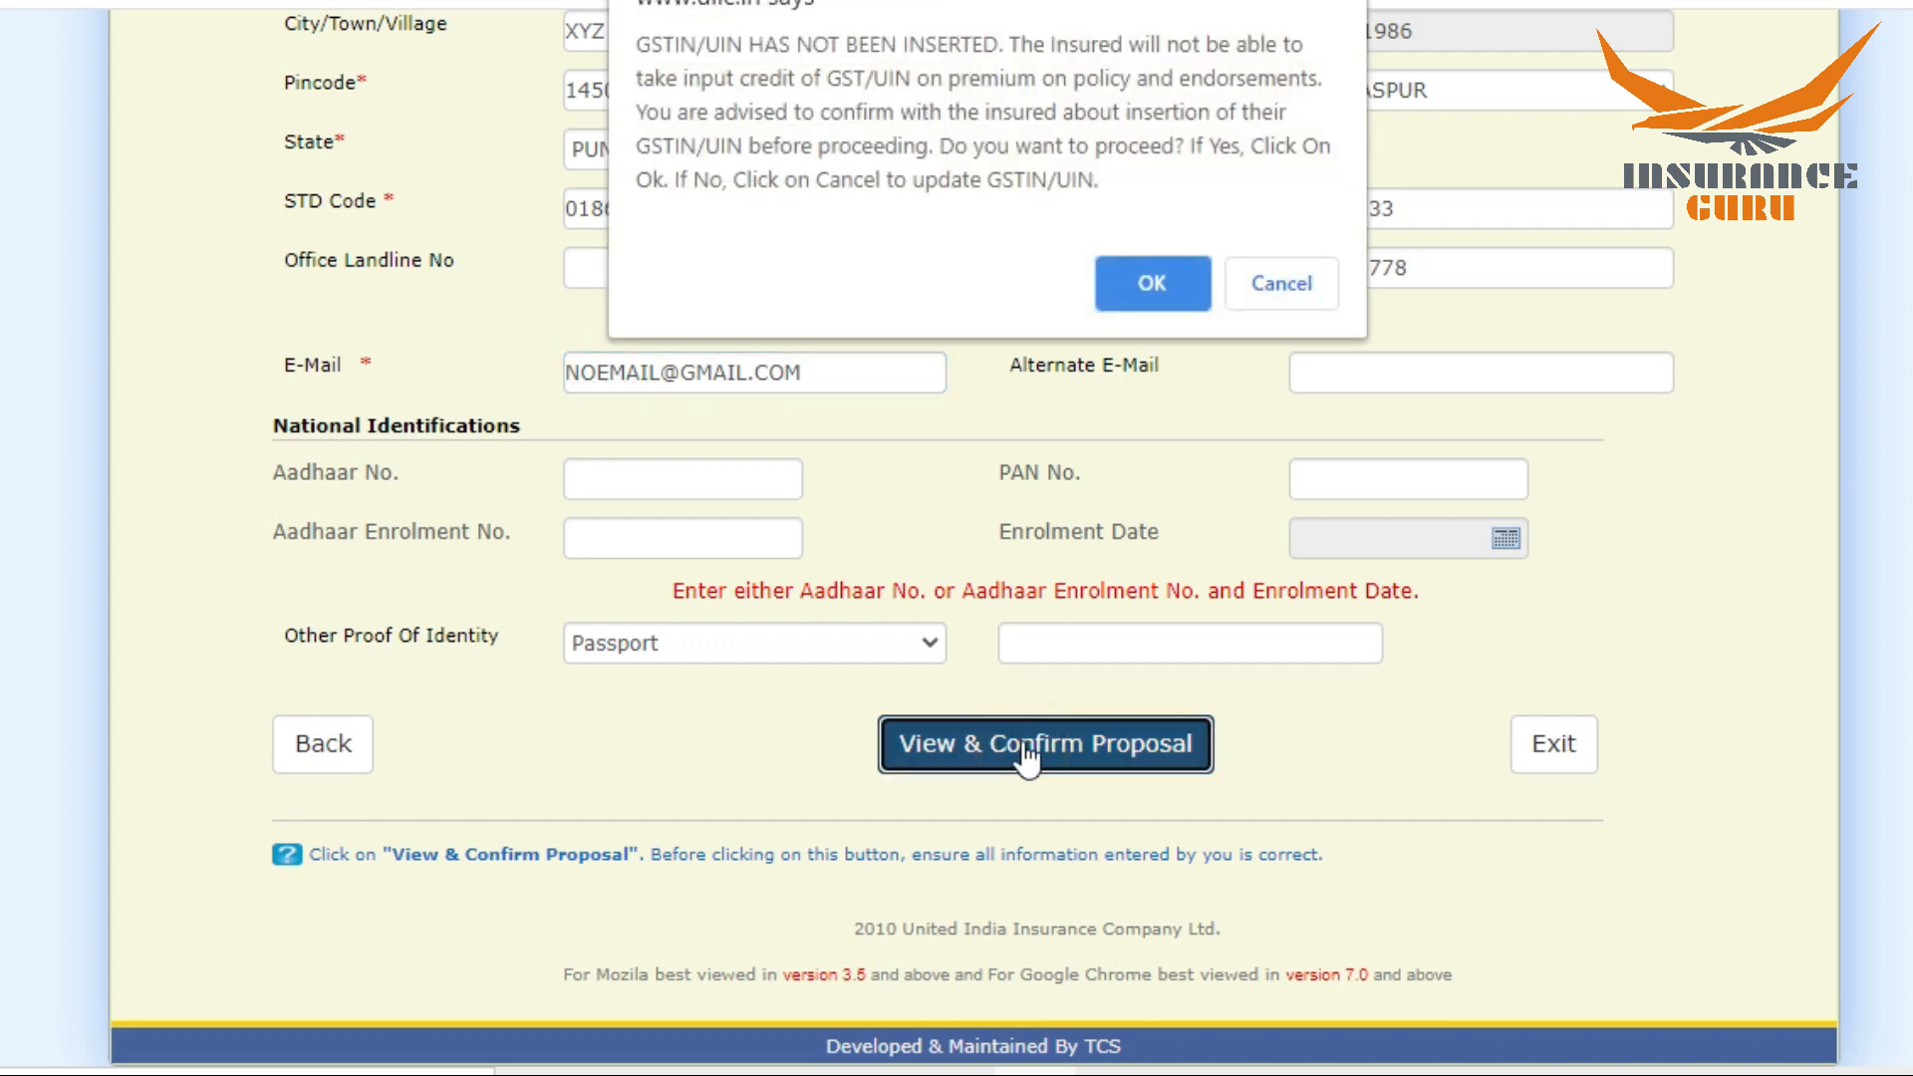
pyautogui.click(1146, 284)
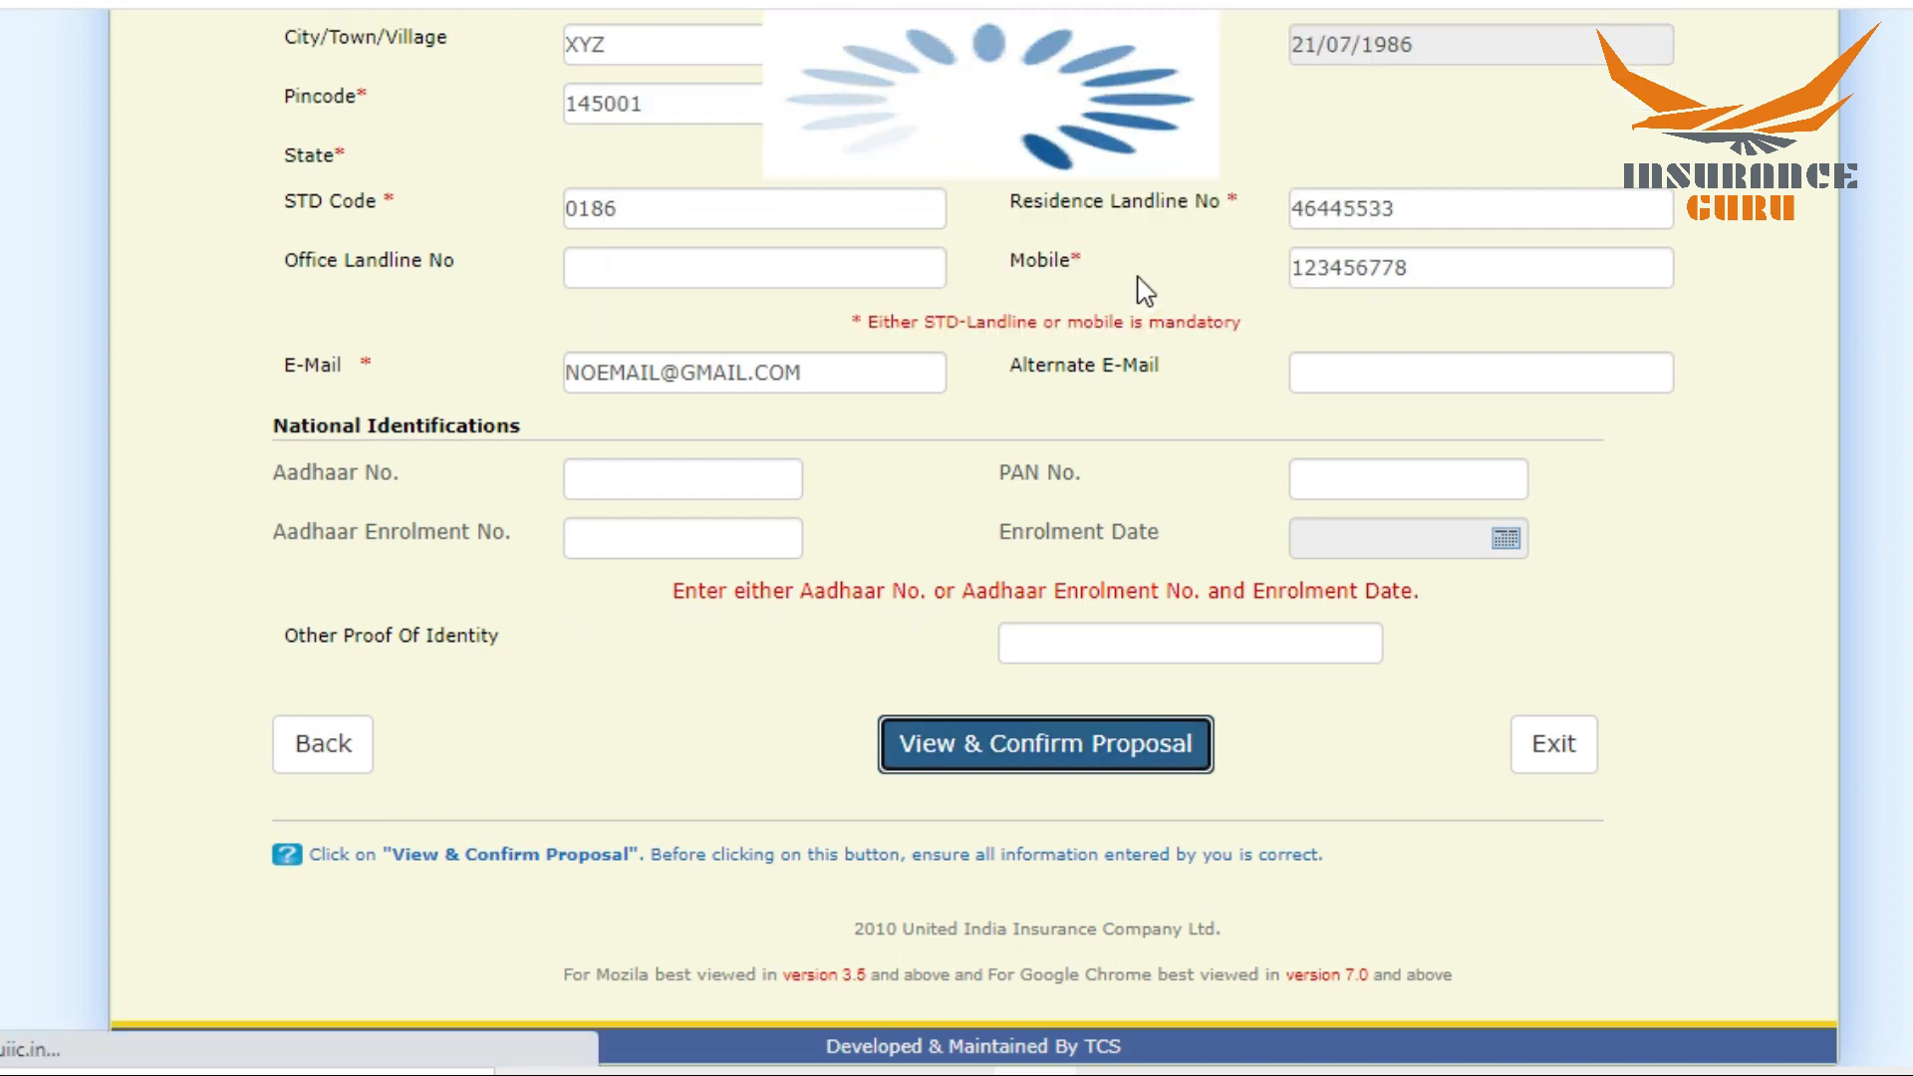